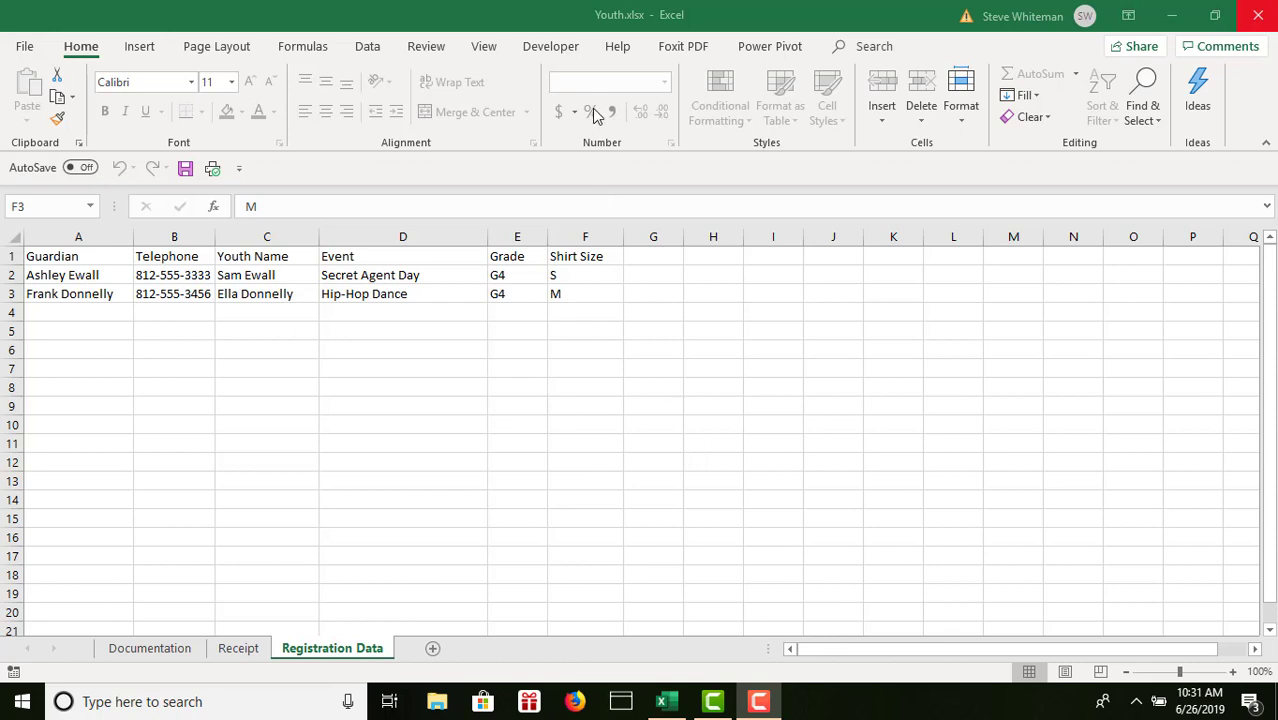
Step: Set up a new macro recording named PDFEvent with the letter e as its Ctrl shortcut key
left_click(549, 50)
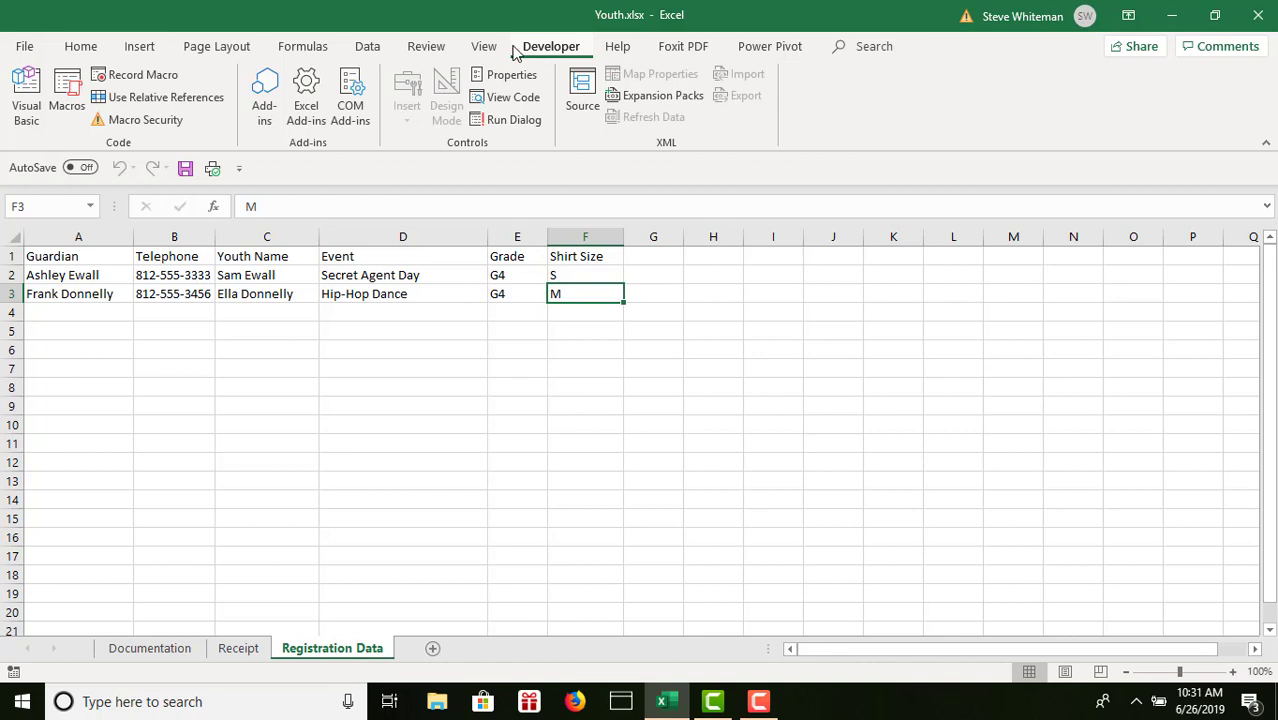
left_click(147, 80)
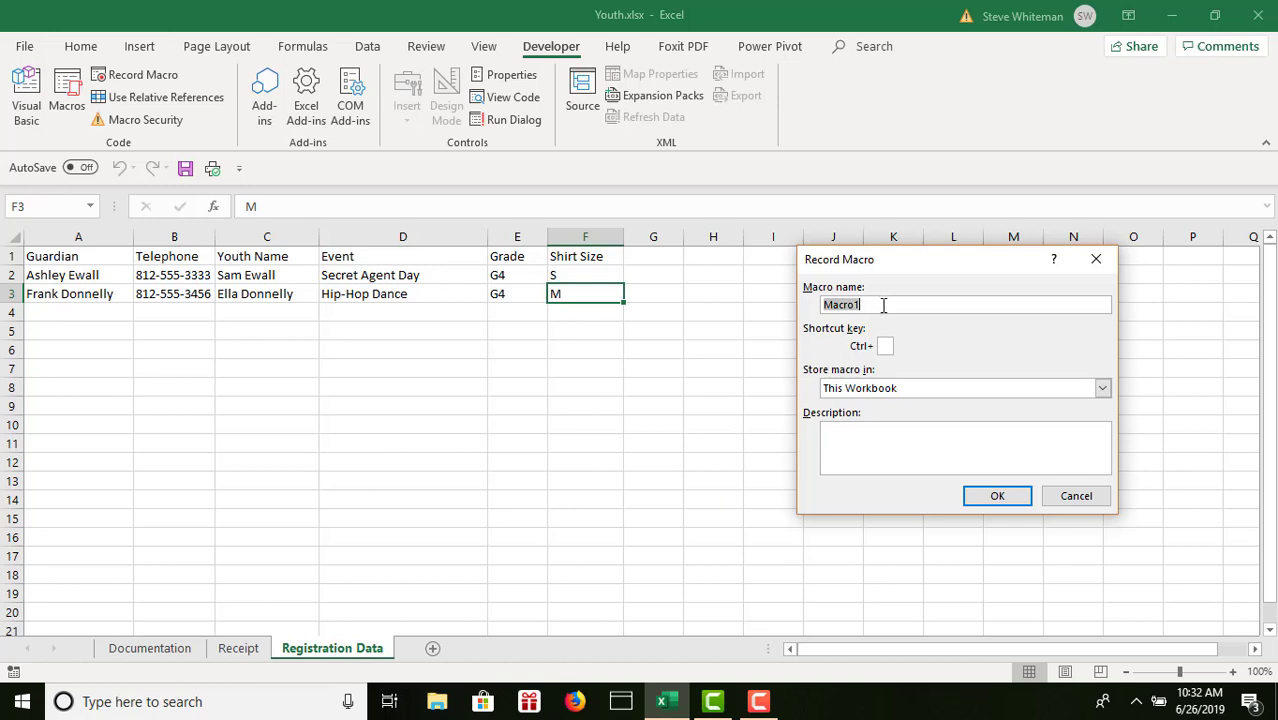
type("PDFEvent")
left_click(888, 345)
type("e")
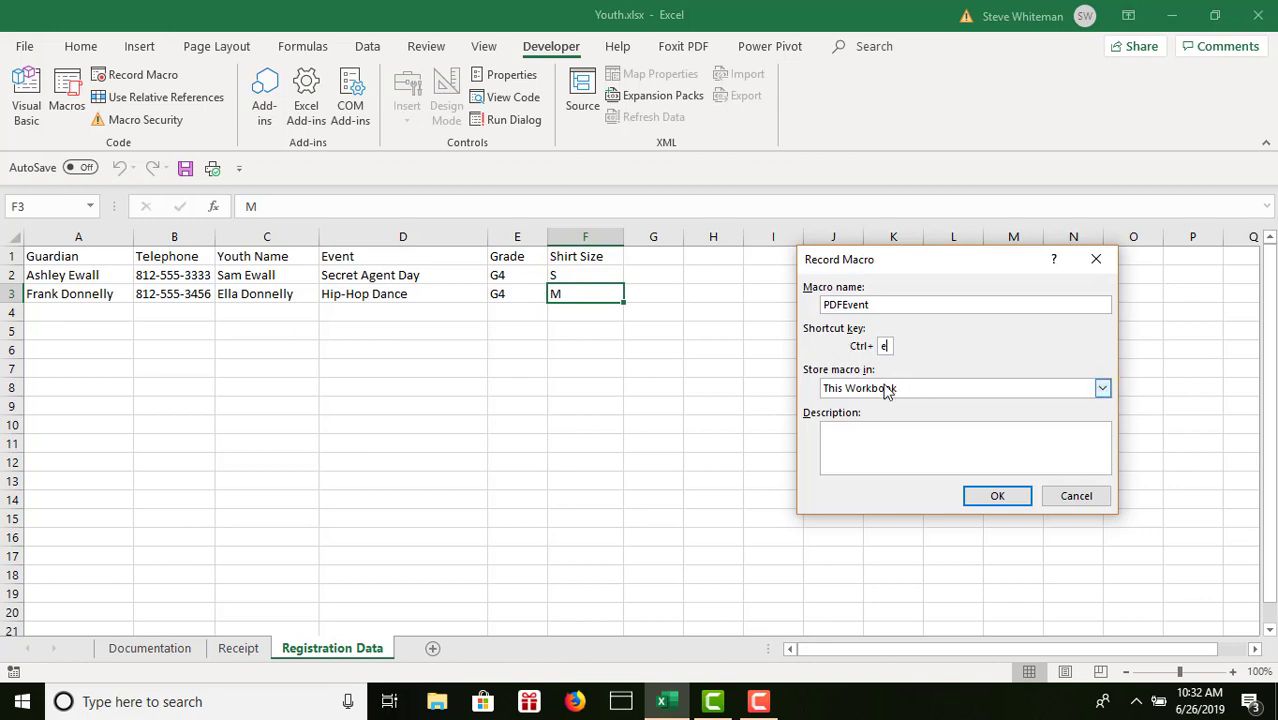
Step: Give the macro the description "Created 12/7/2017. Save receipt area, A18:F37, as a PDF file." and start recording
left_click(846, 451)
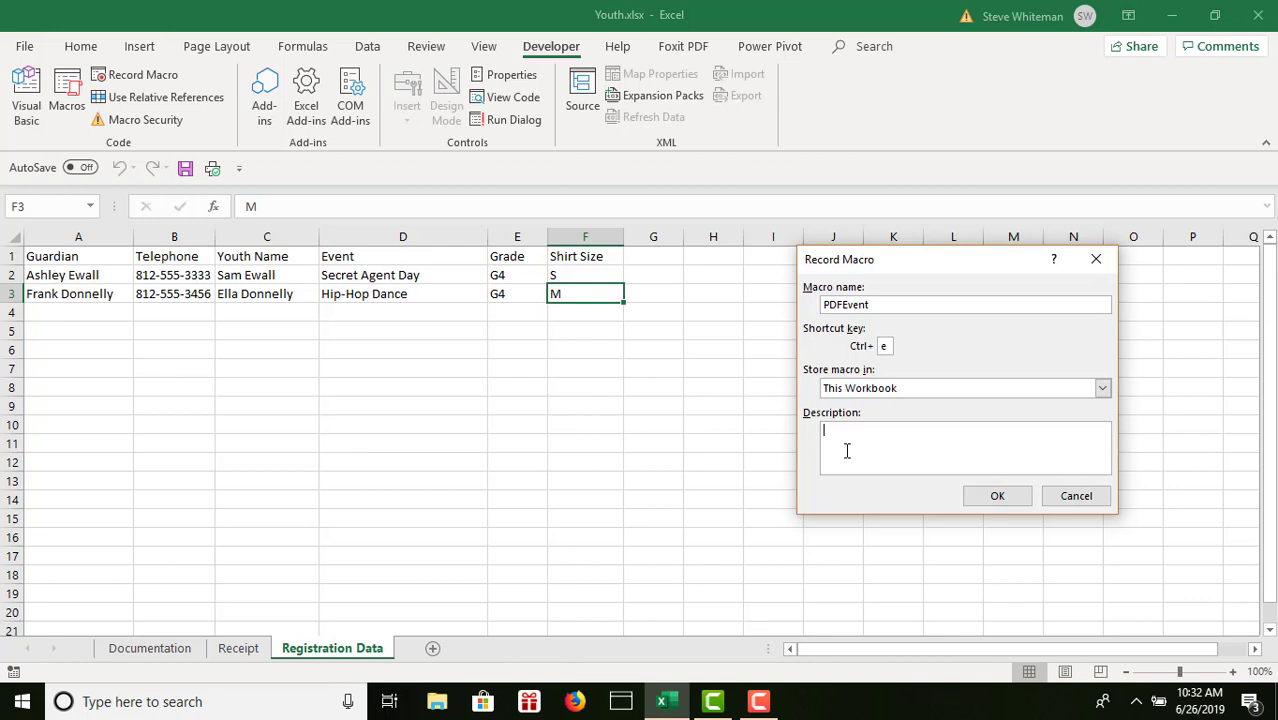
type("Created 12/7/2")
key("BackSpace")
type("2017. Save receipt area,")
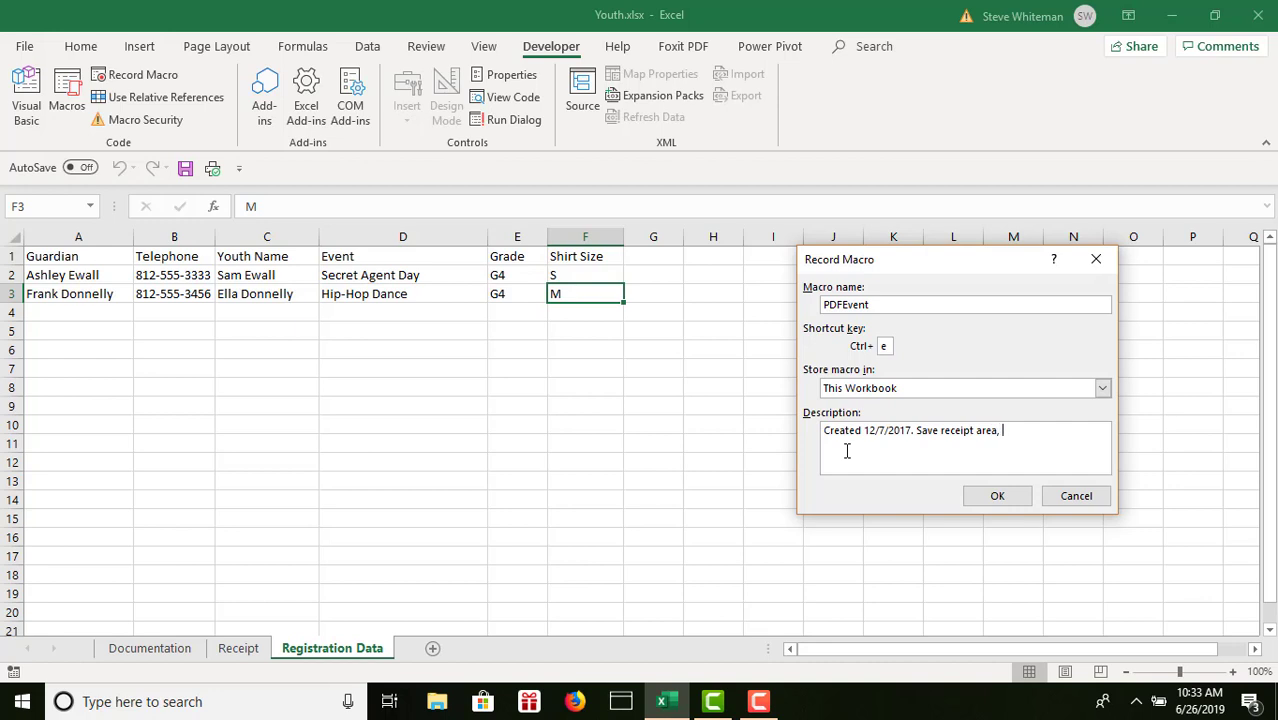
type(" A18:F37, as a PDF file.")
left_click(996, 497)
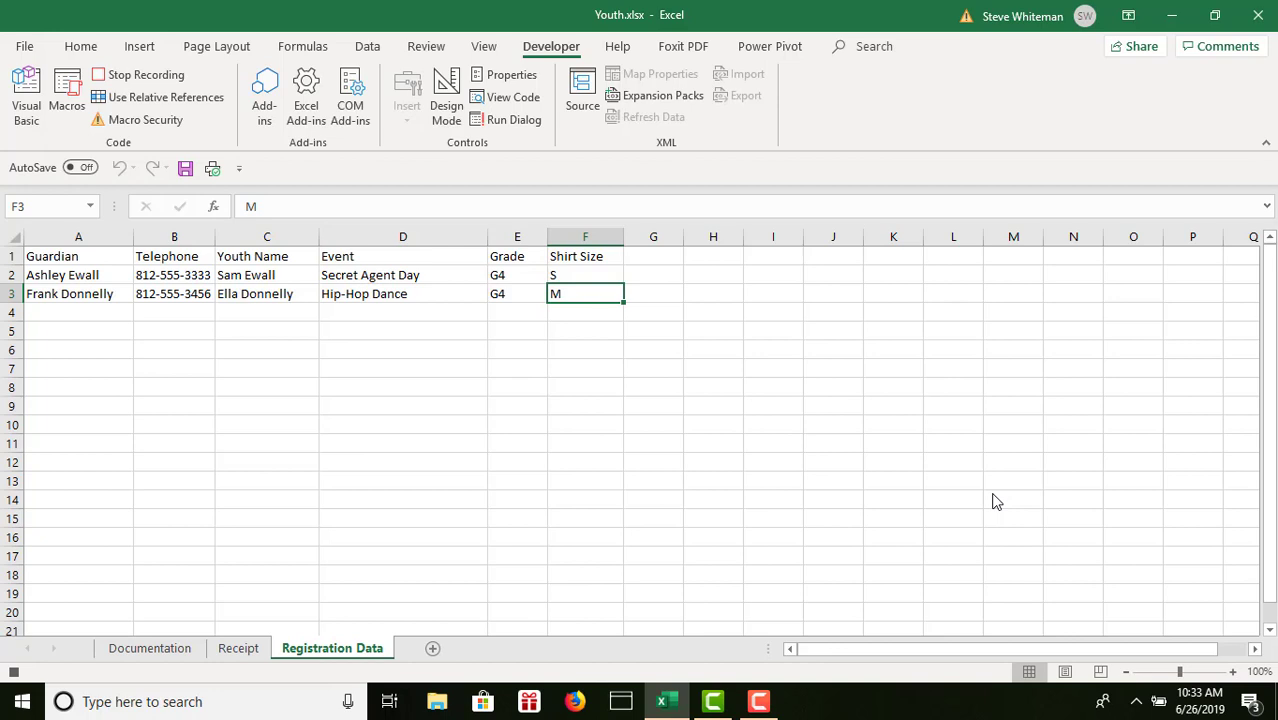
Step: Set the receipt range A18:F37 on the Receipt sheet as the print area
left_click(242, 652)
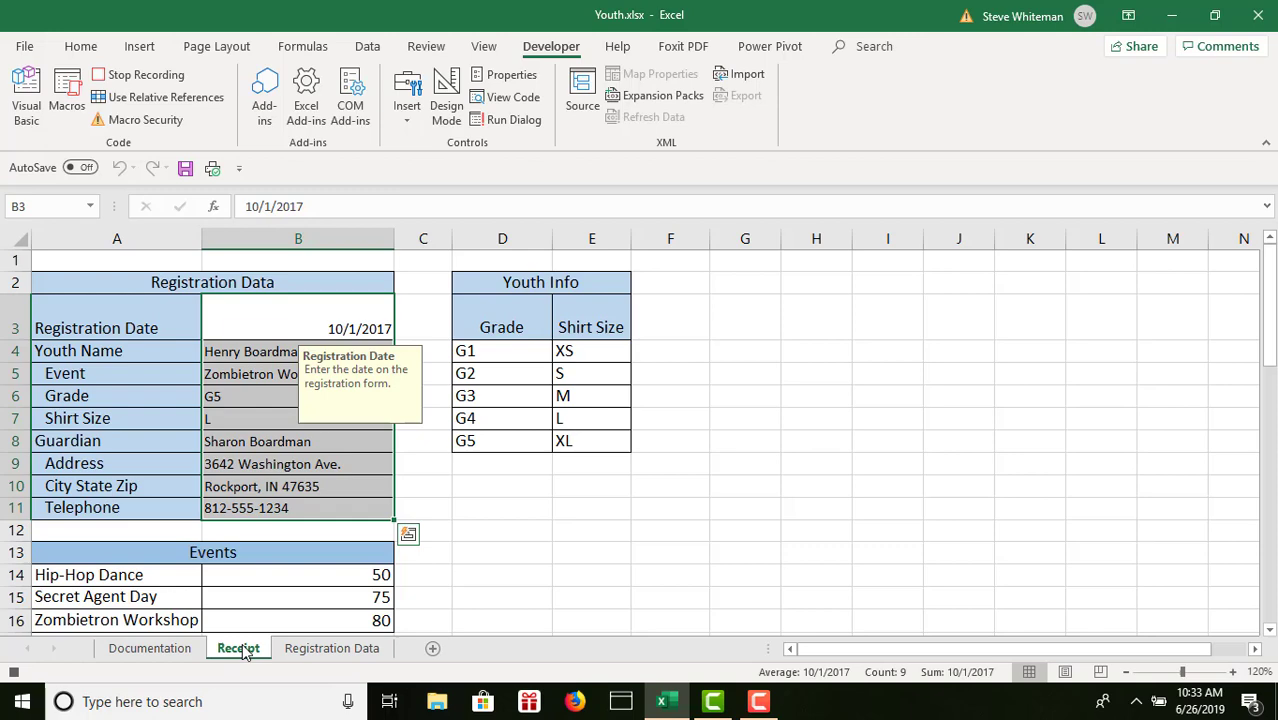
left_click(1270, 633)
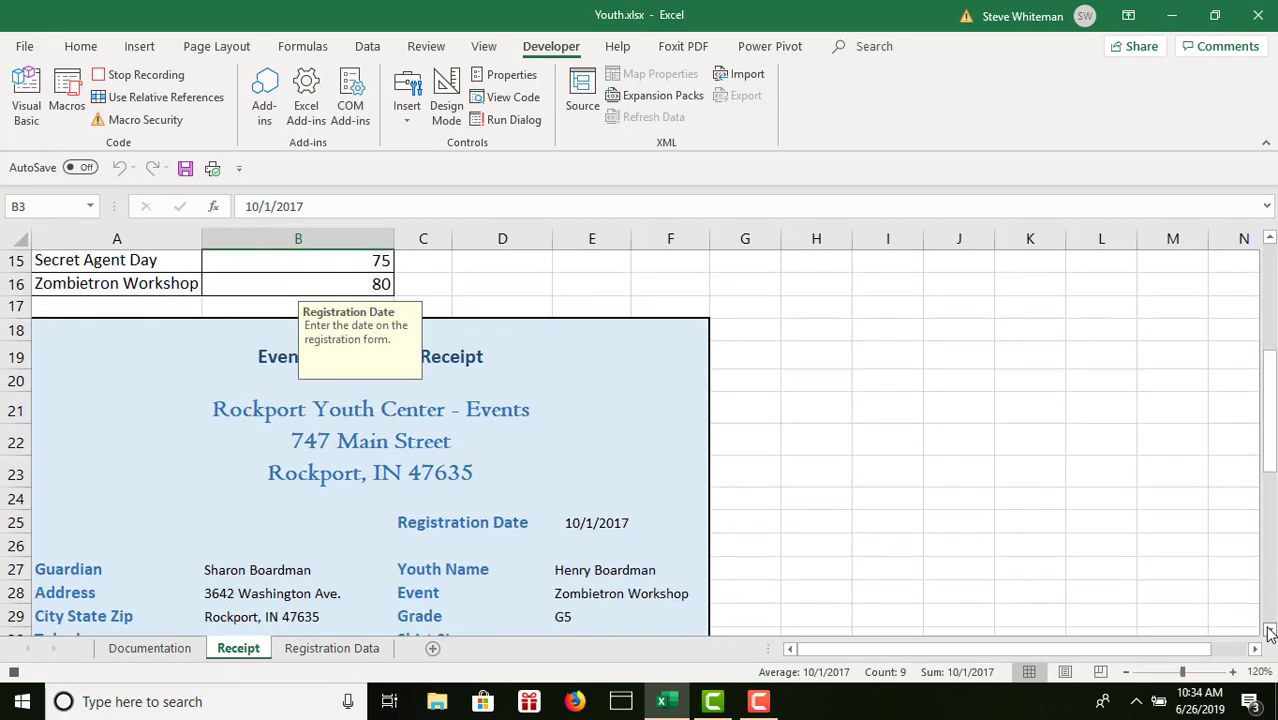
left_click_drag(72, 333, 562, 399)
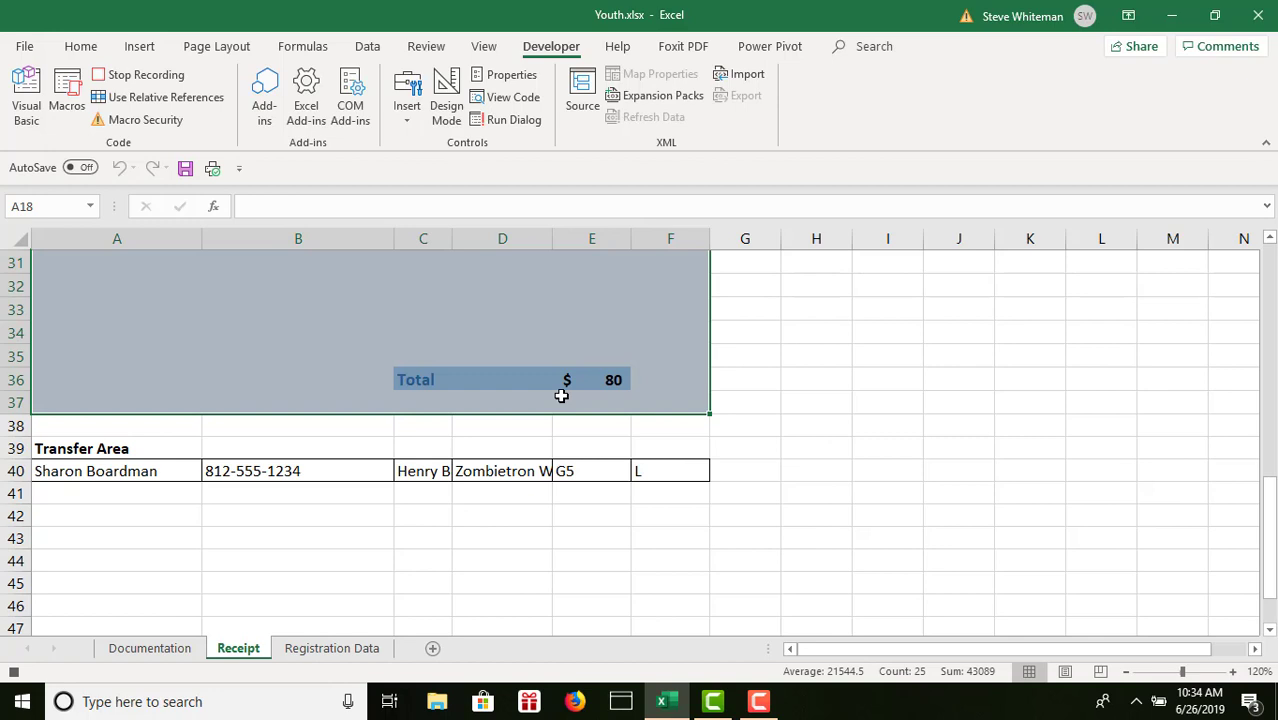
left_click(224, 50)
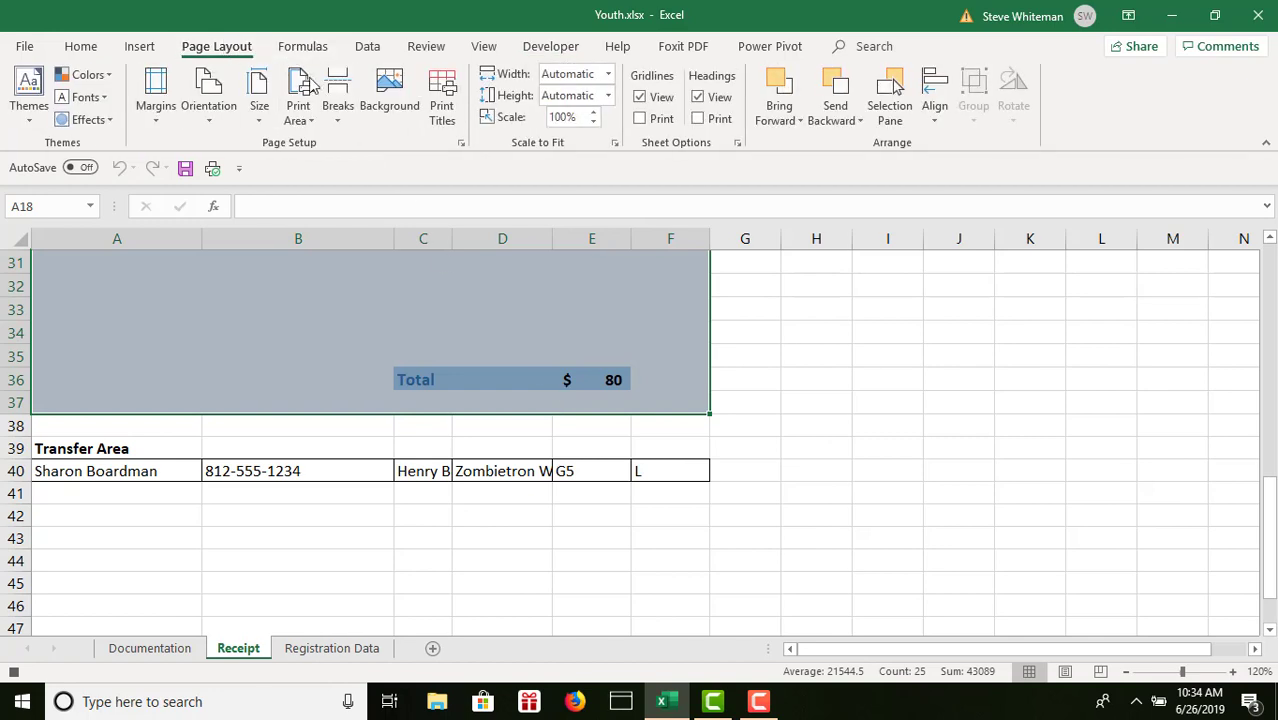
left_click(310, 122)
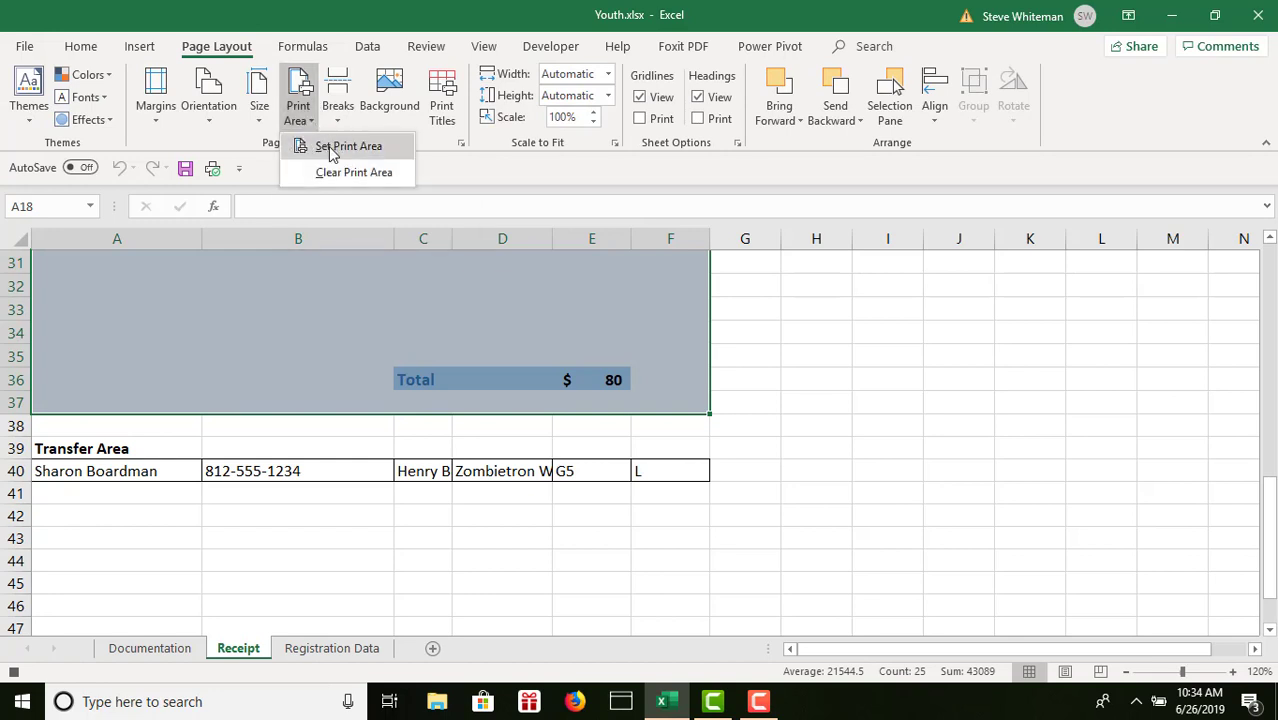
left_click(331, 150)
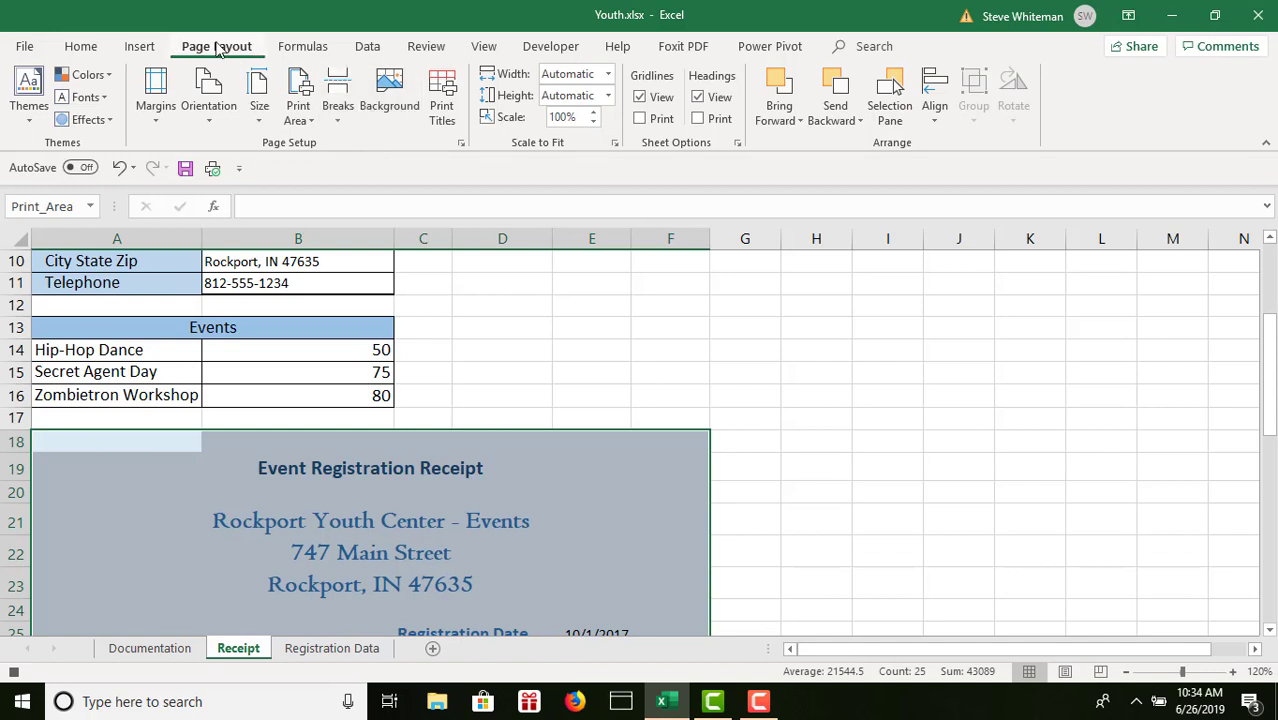
Step: Center the Receipt sheet's printout horizontally on the page
left_click(462, 146)
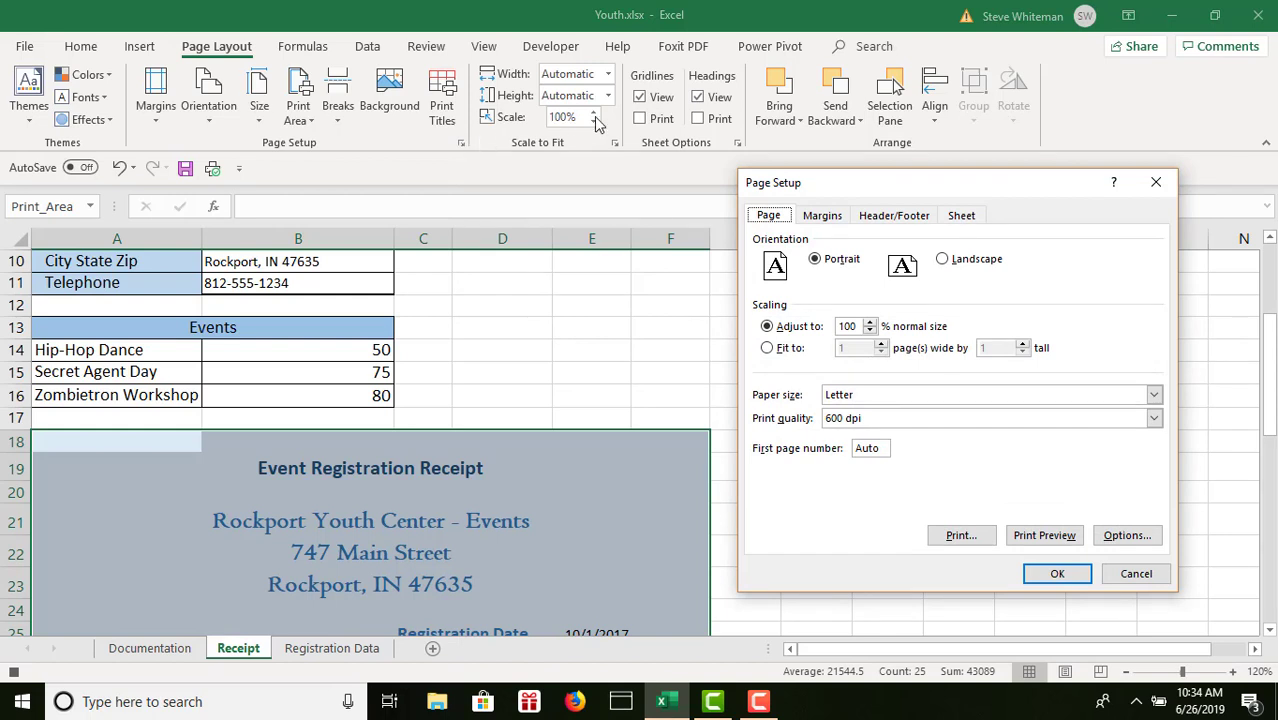
left_click(824, 217)
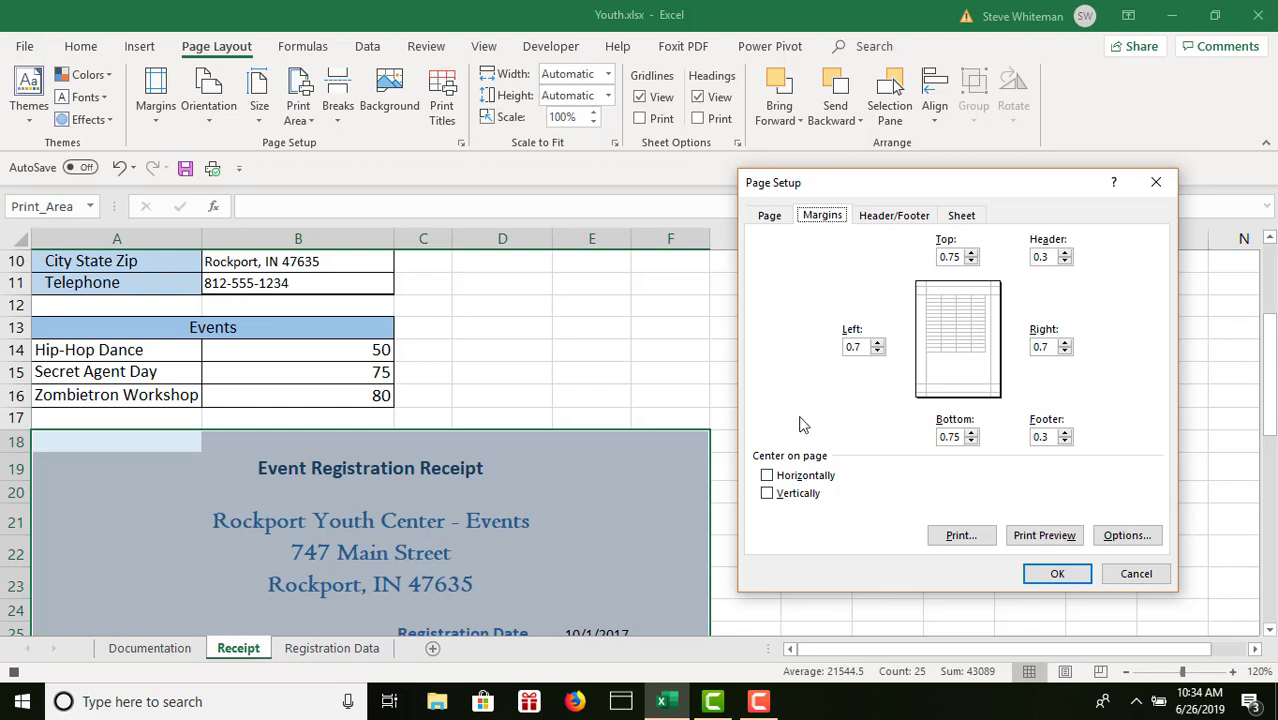
left_click(768, 477)
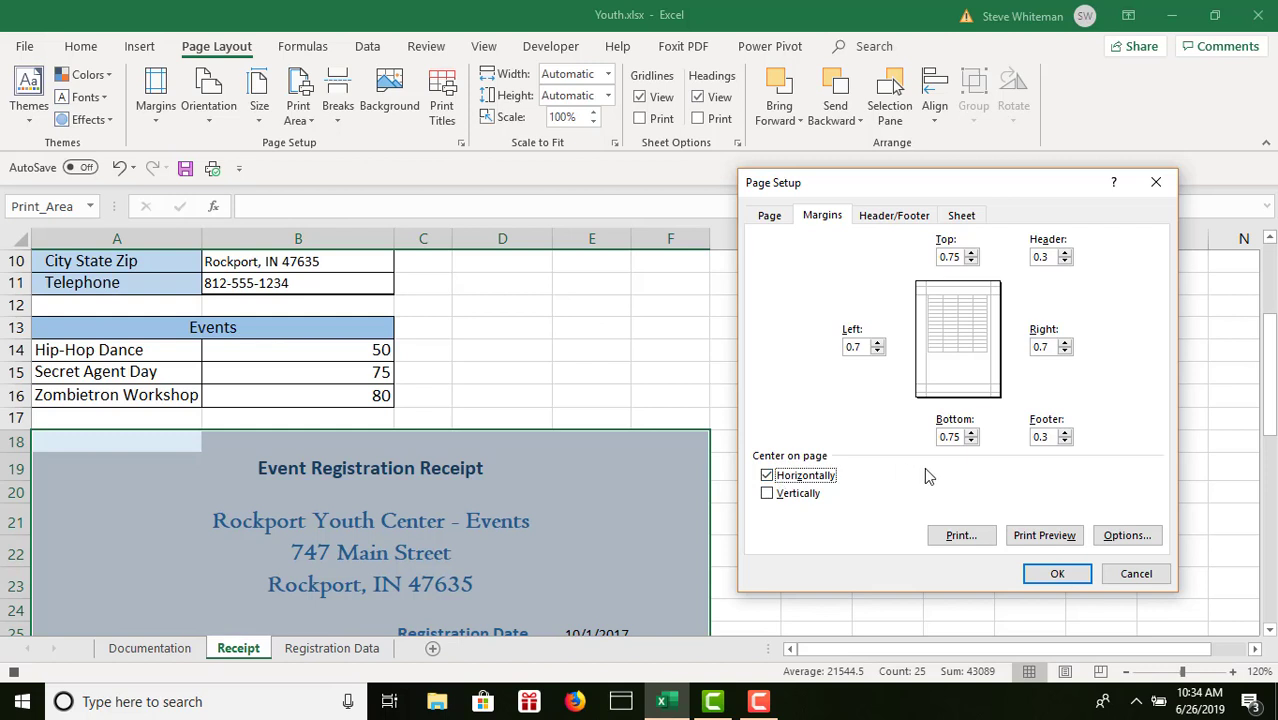
left_click(1055, 573)
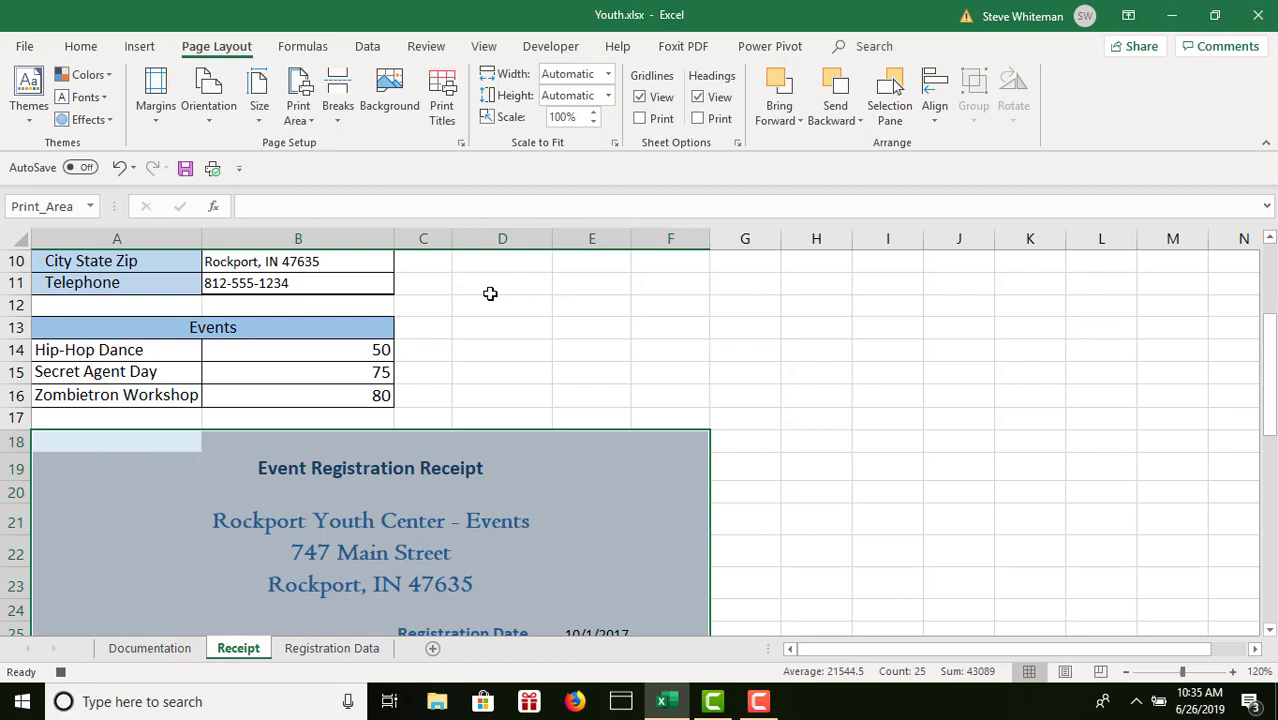
Step: Export the receipt as an XPS document named Event Receipt on the Desktop, and close the published file
left_click(25, 47)
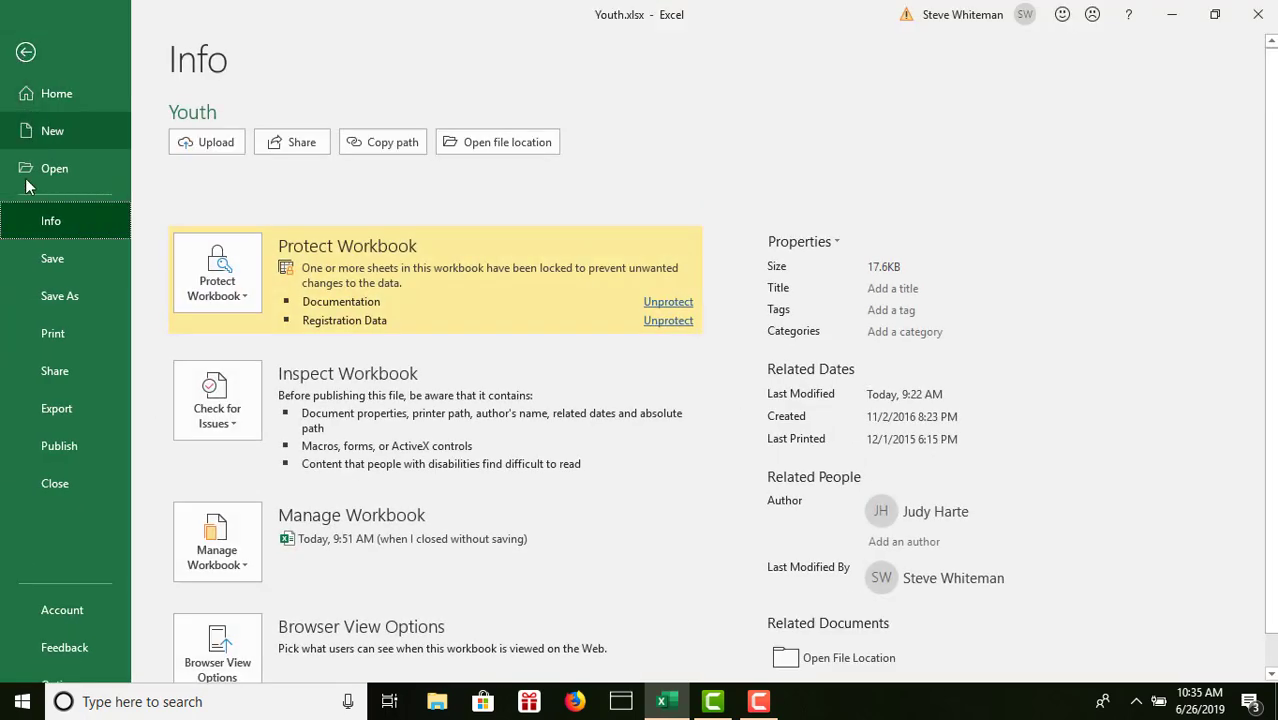
left_click(58, 410)
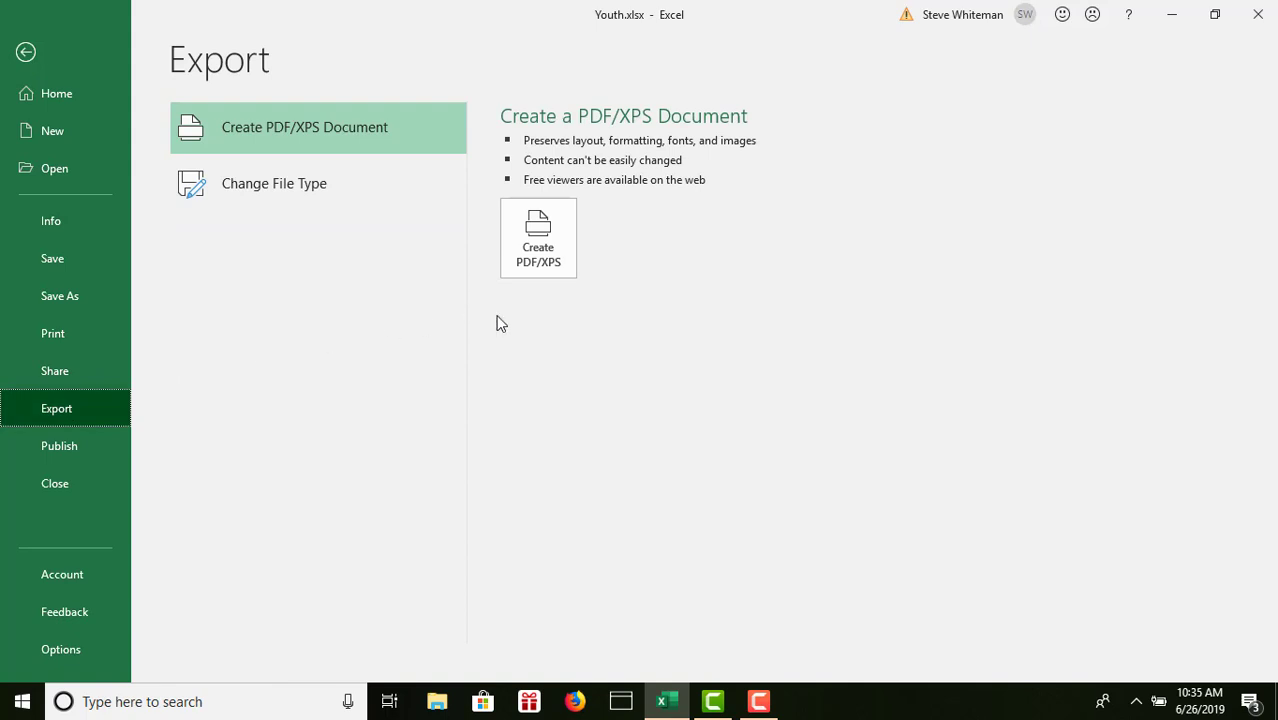
left_click(551, 223)
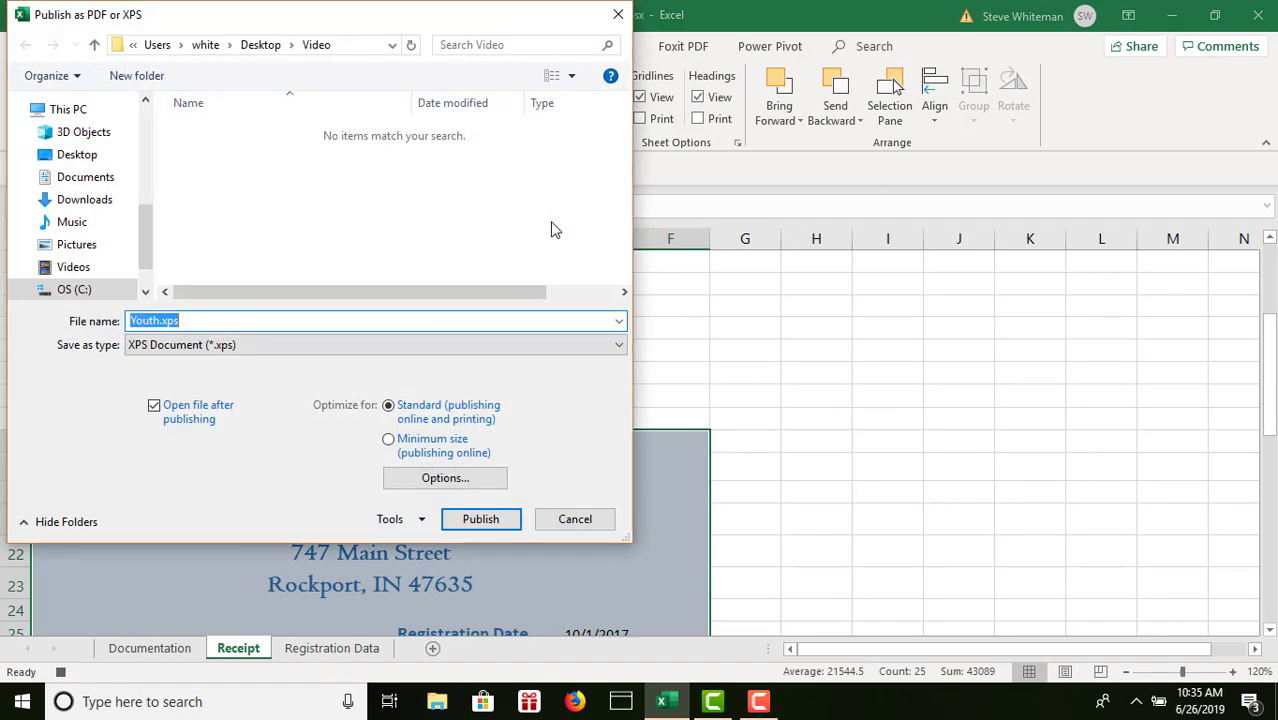
type("Event Receipt")
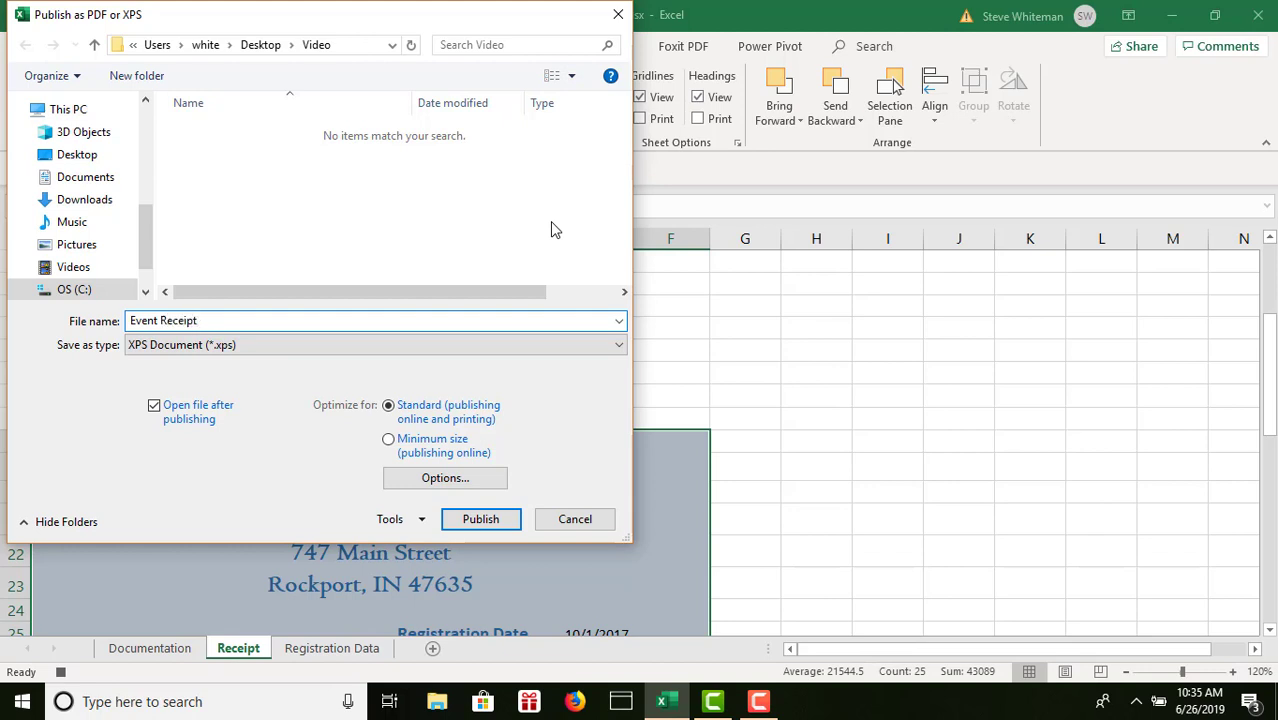
left_click(90, 157)
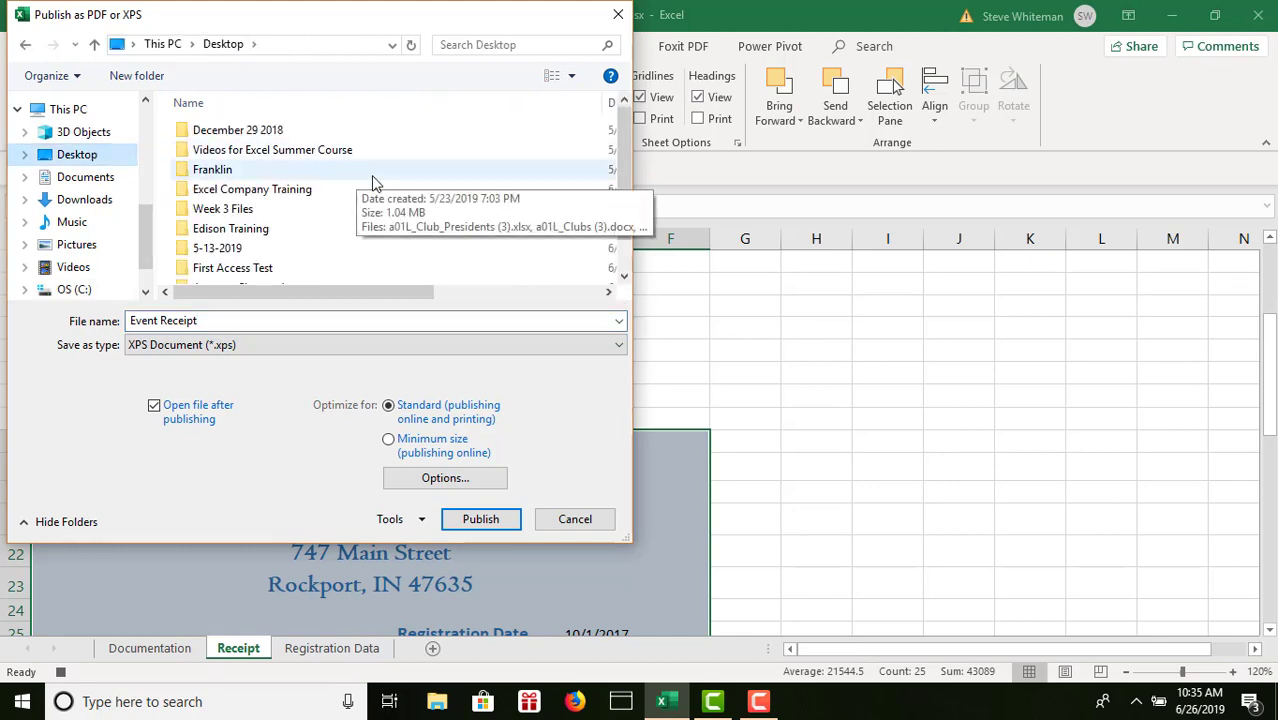
left_click(482, 520)
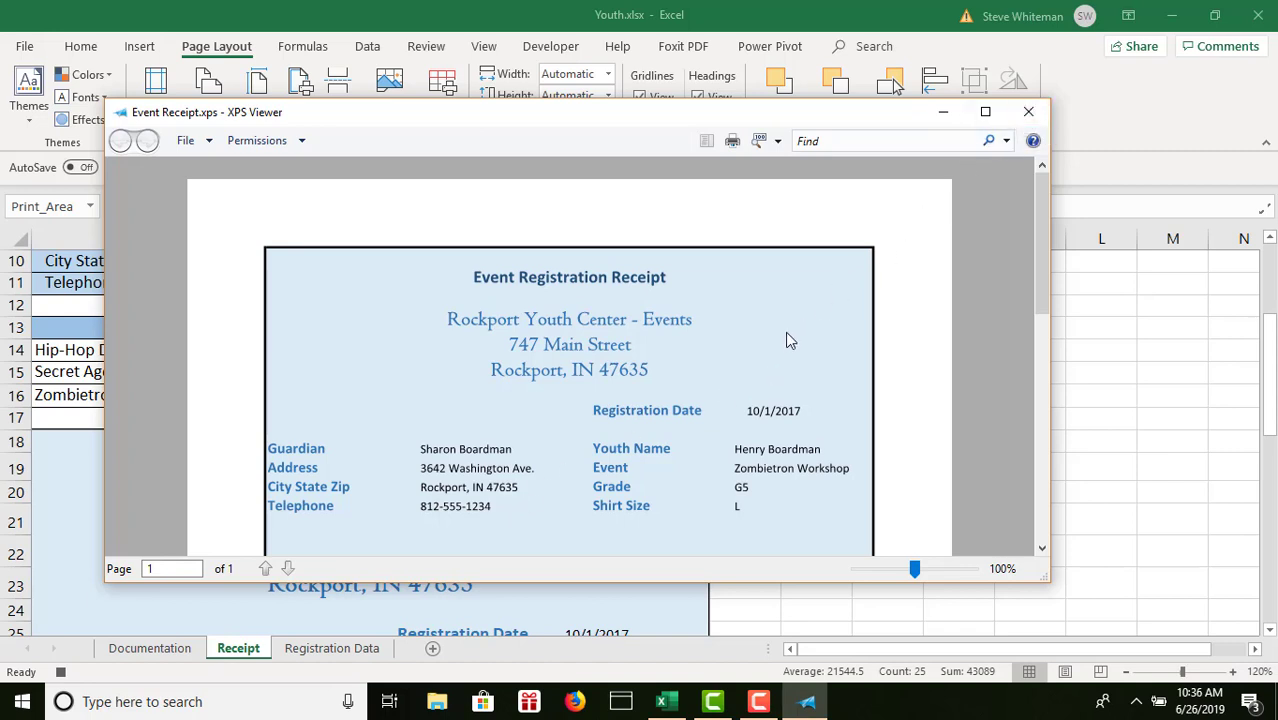
left_click(1024, 118)
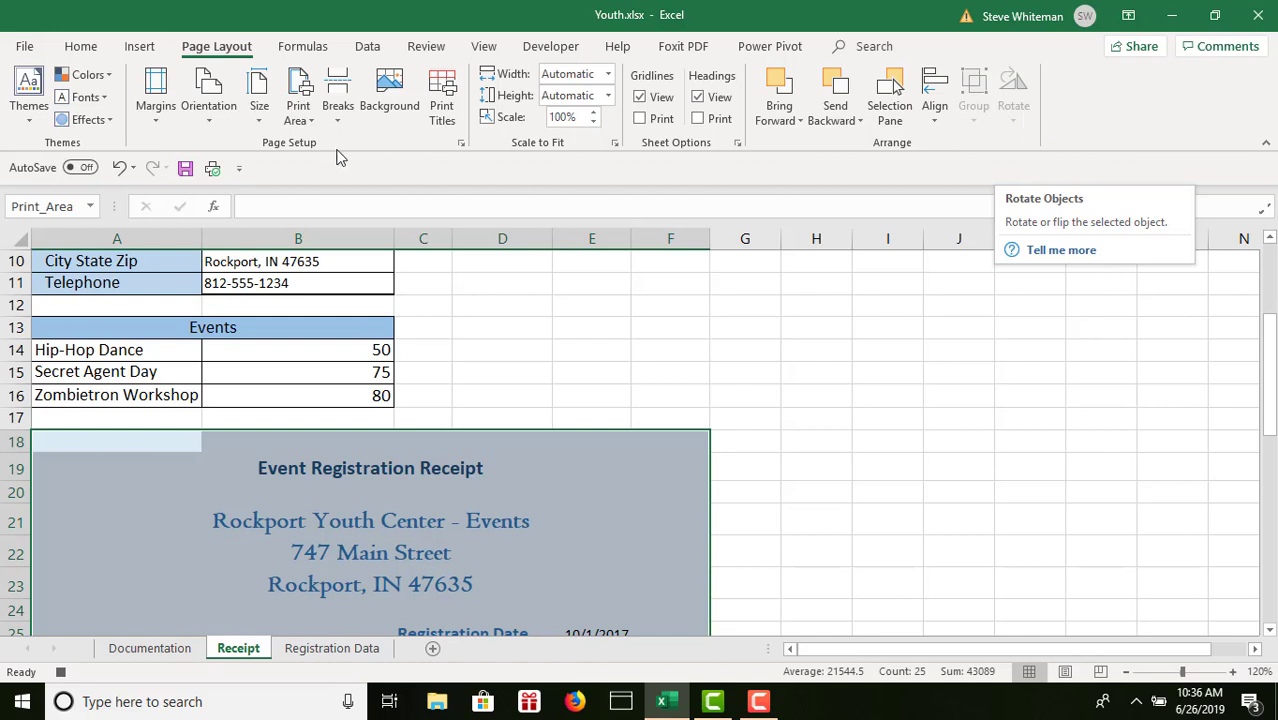
Step: Clear the Receipt sheet's print area and turn off horizontal centering on the page
left_click(312, 121)
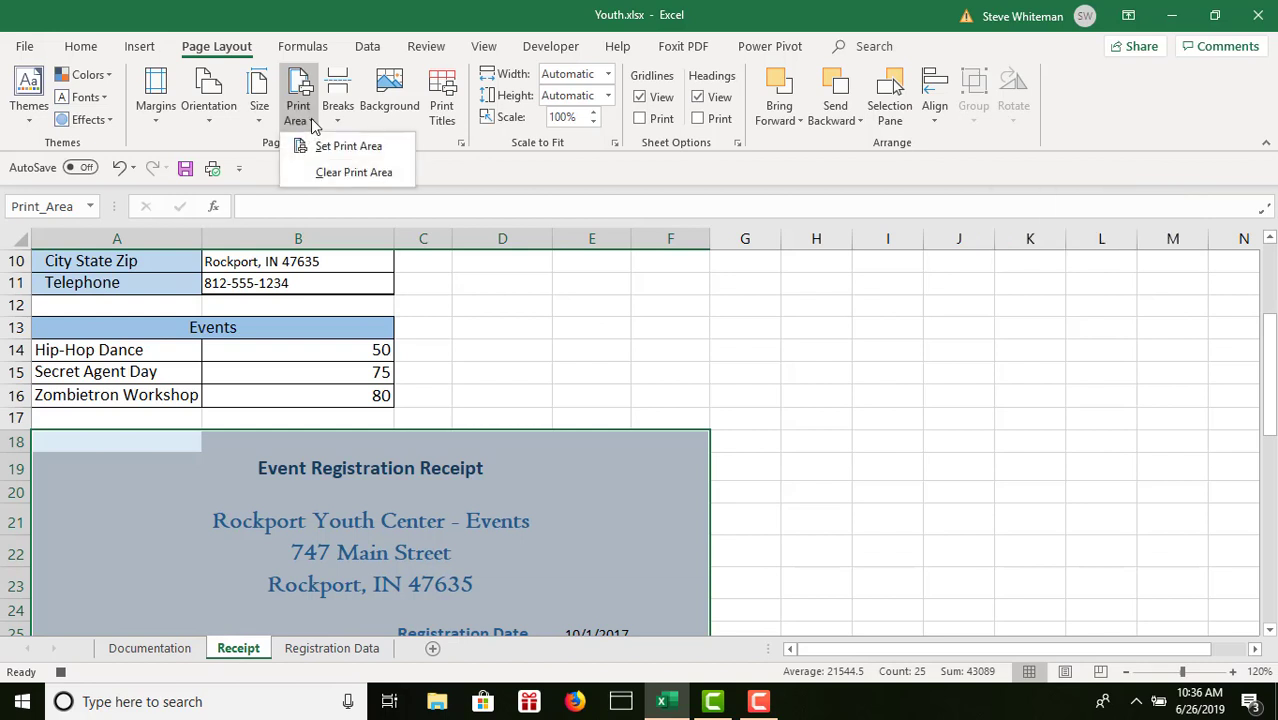
left_click(328, 173)
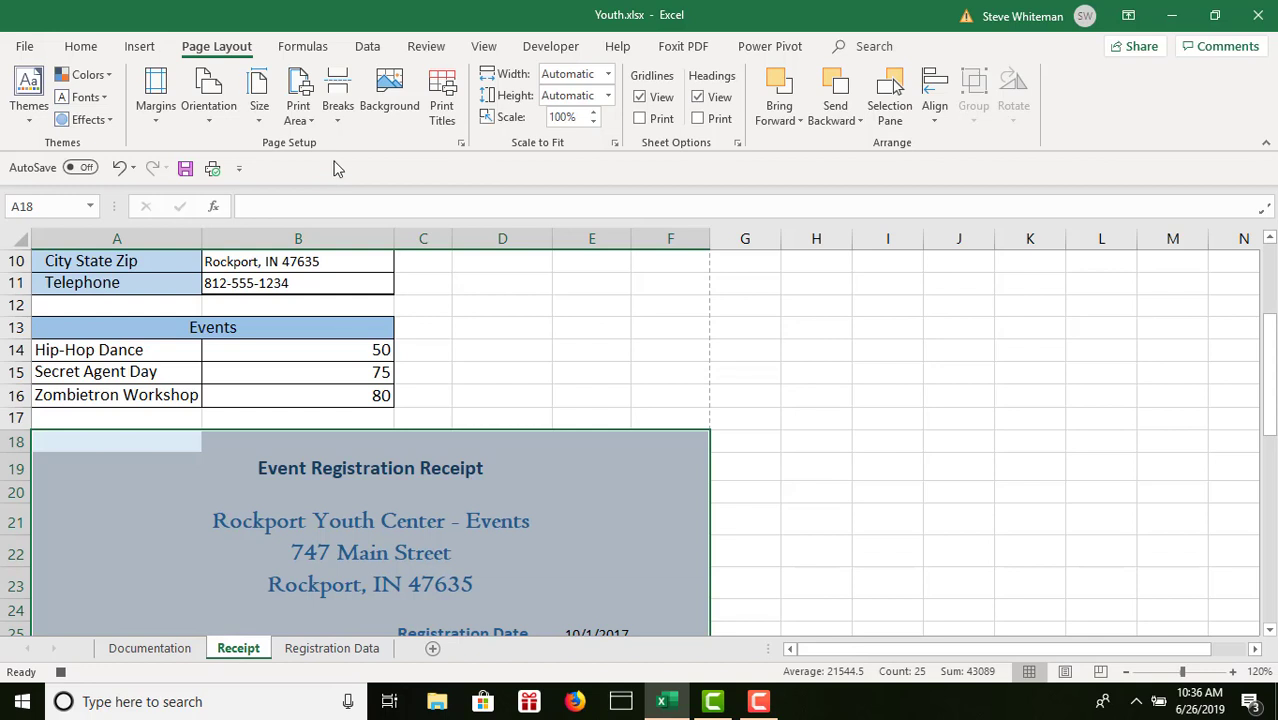
left_click(461, 145)
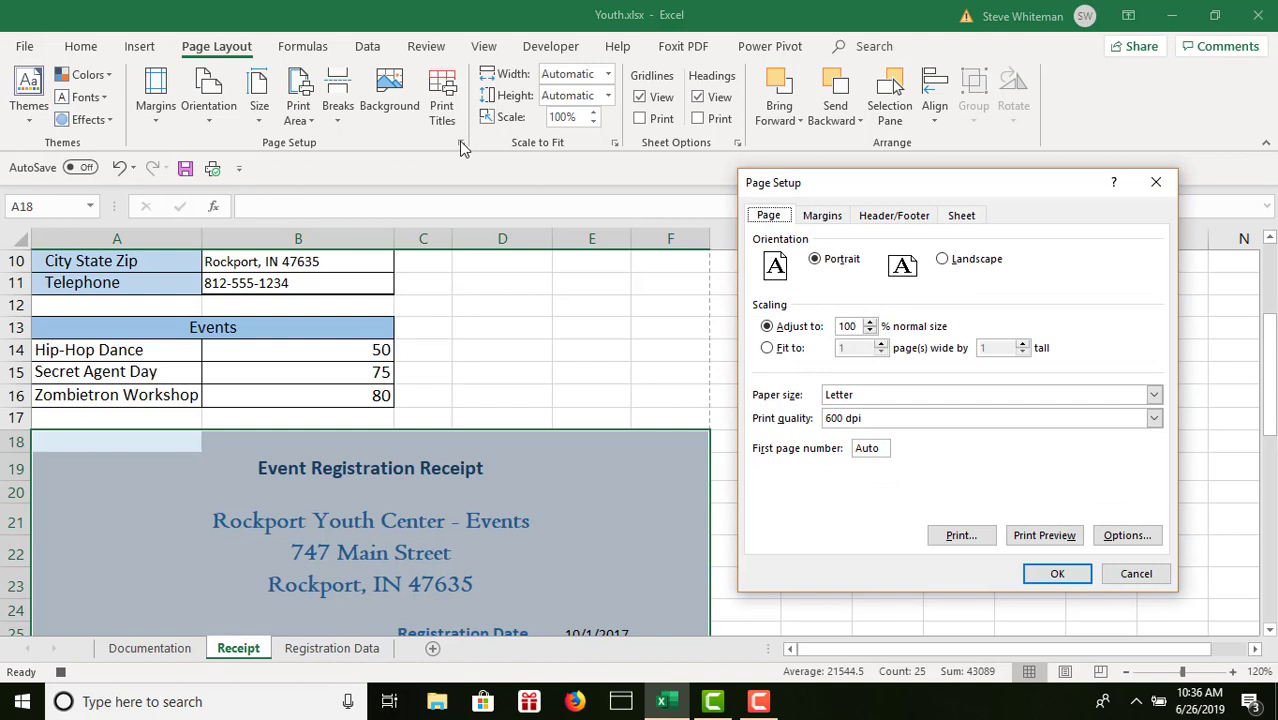
left_click(824, 216)
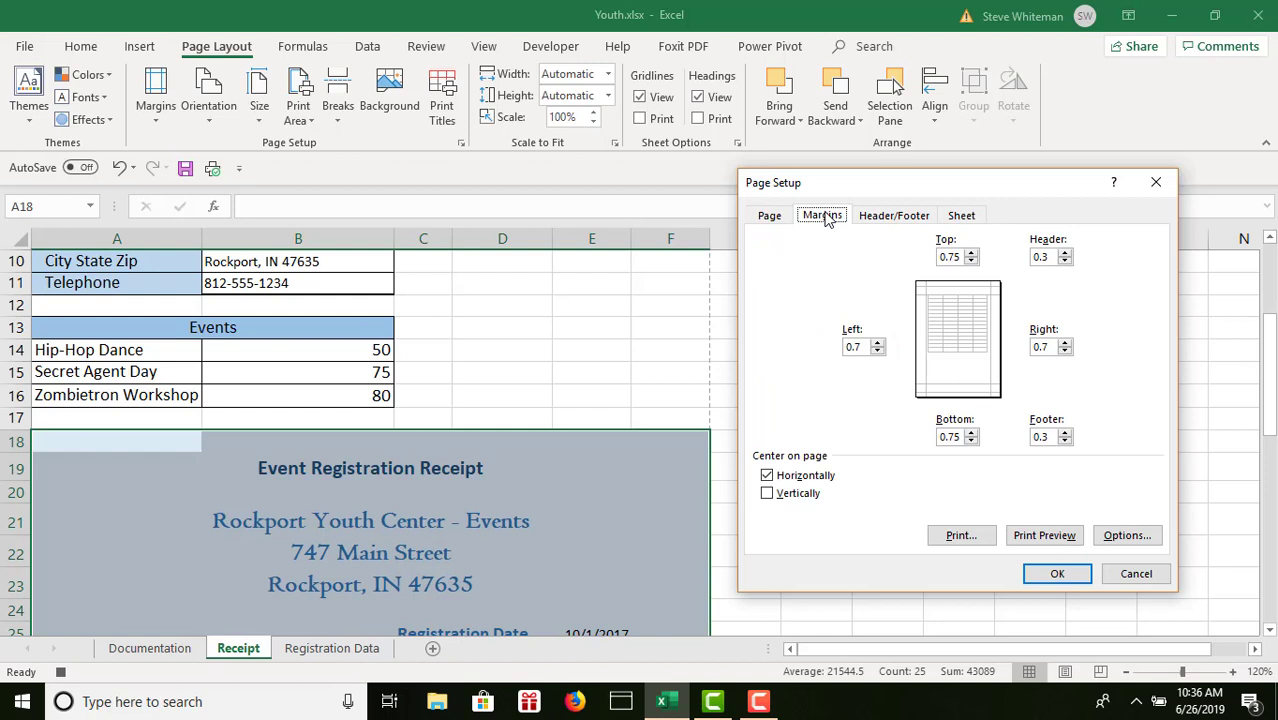
left_click(768, 477)
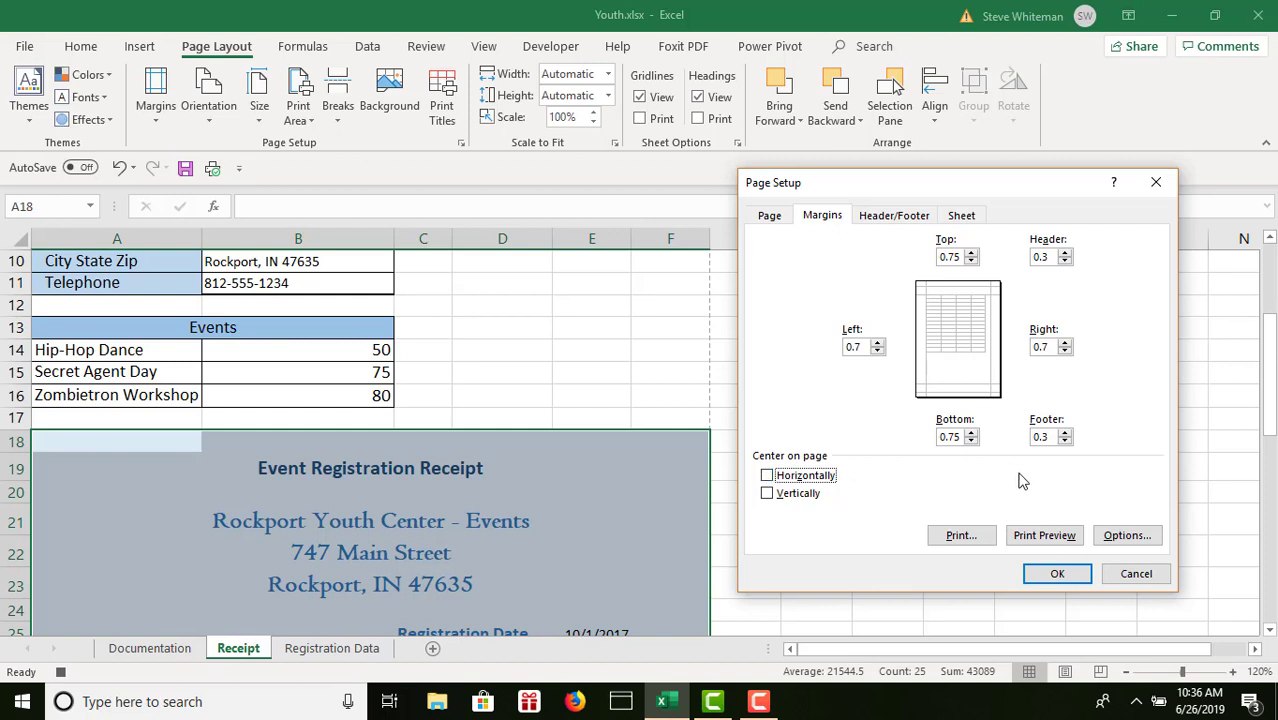
left_click(1054, 584)
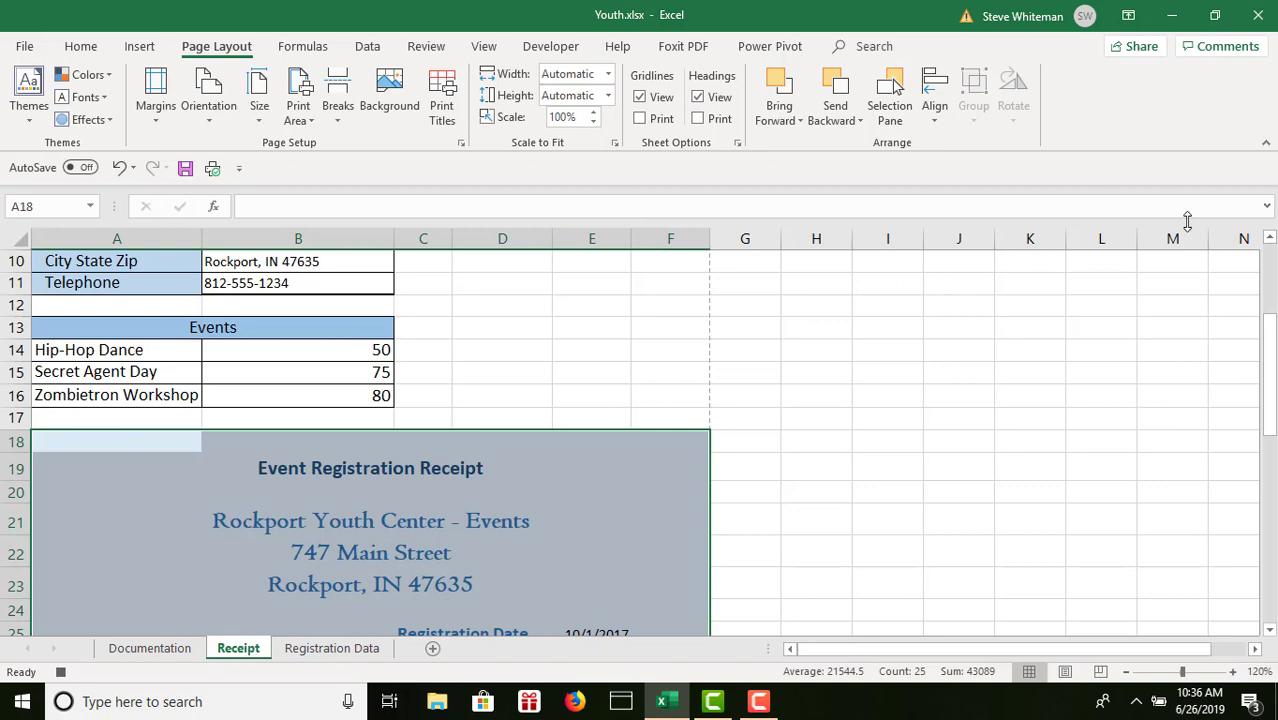
Step: Select cell A1 on the Receipt sheet and stop recording the macro
scroll(1273, 258, "up", 3)
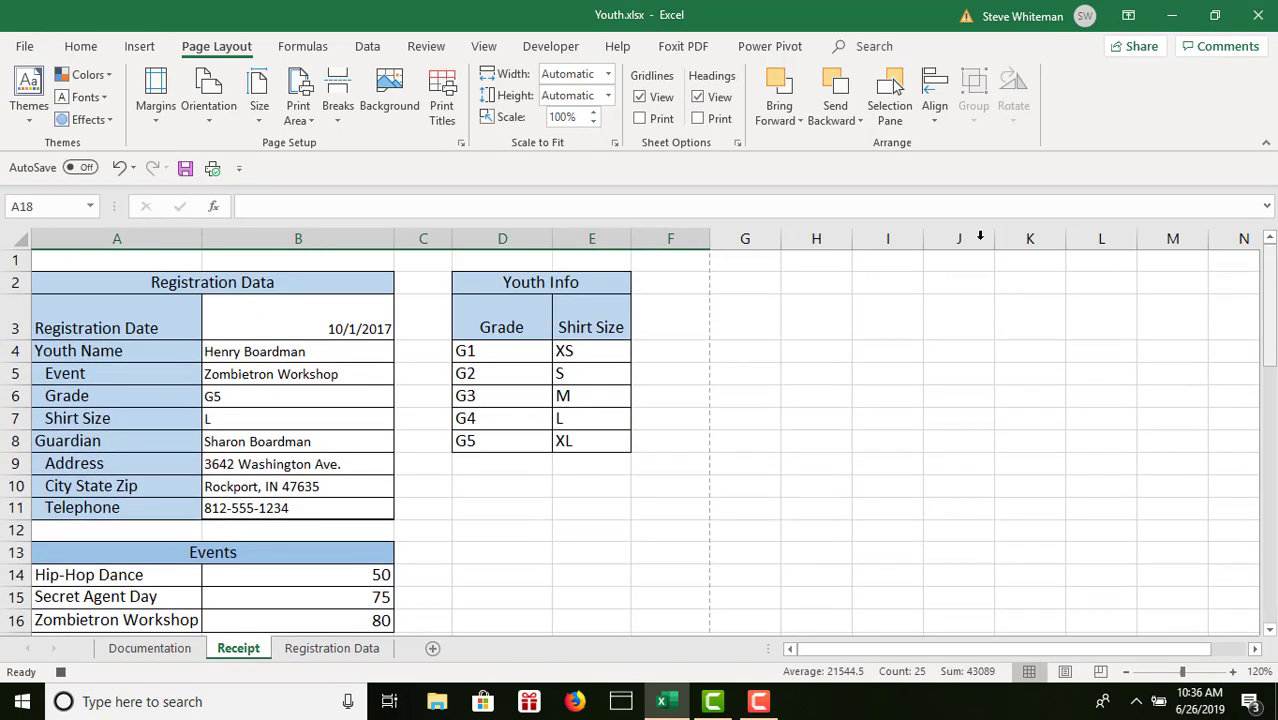
left_click(75, 263)
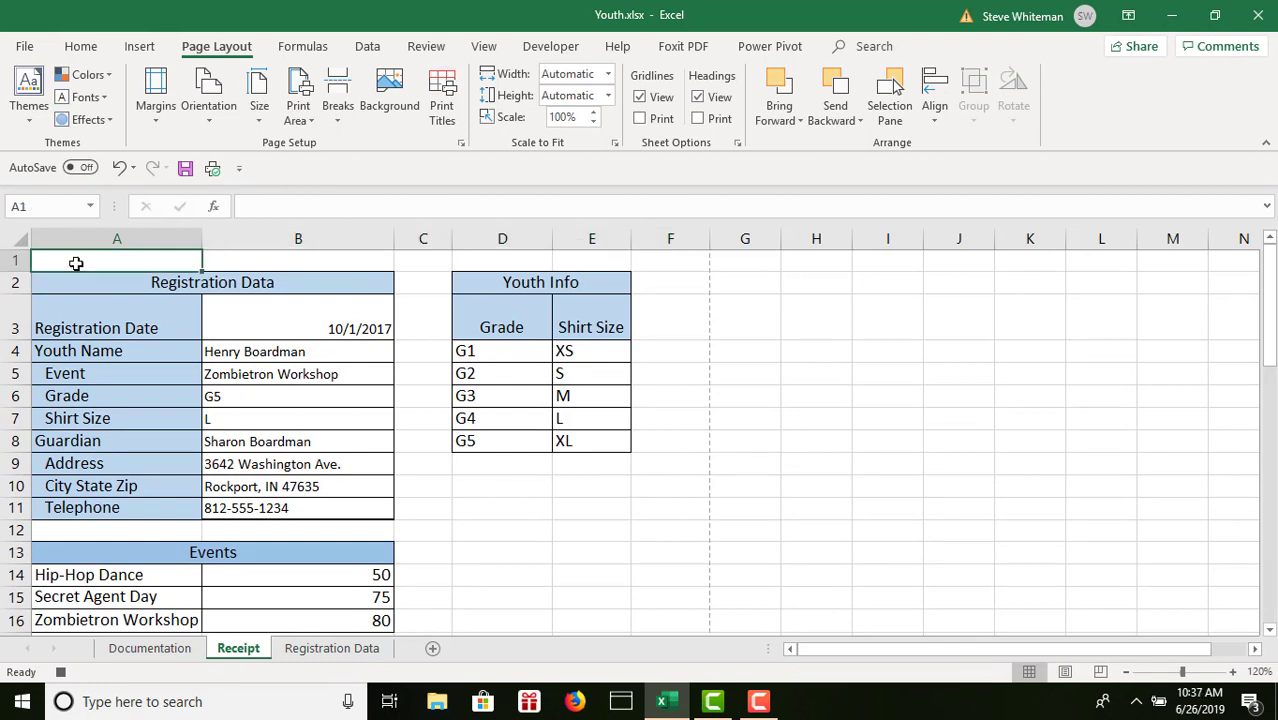
left_click(547, 47)
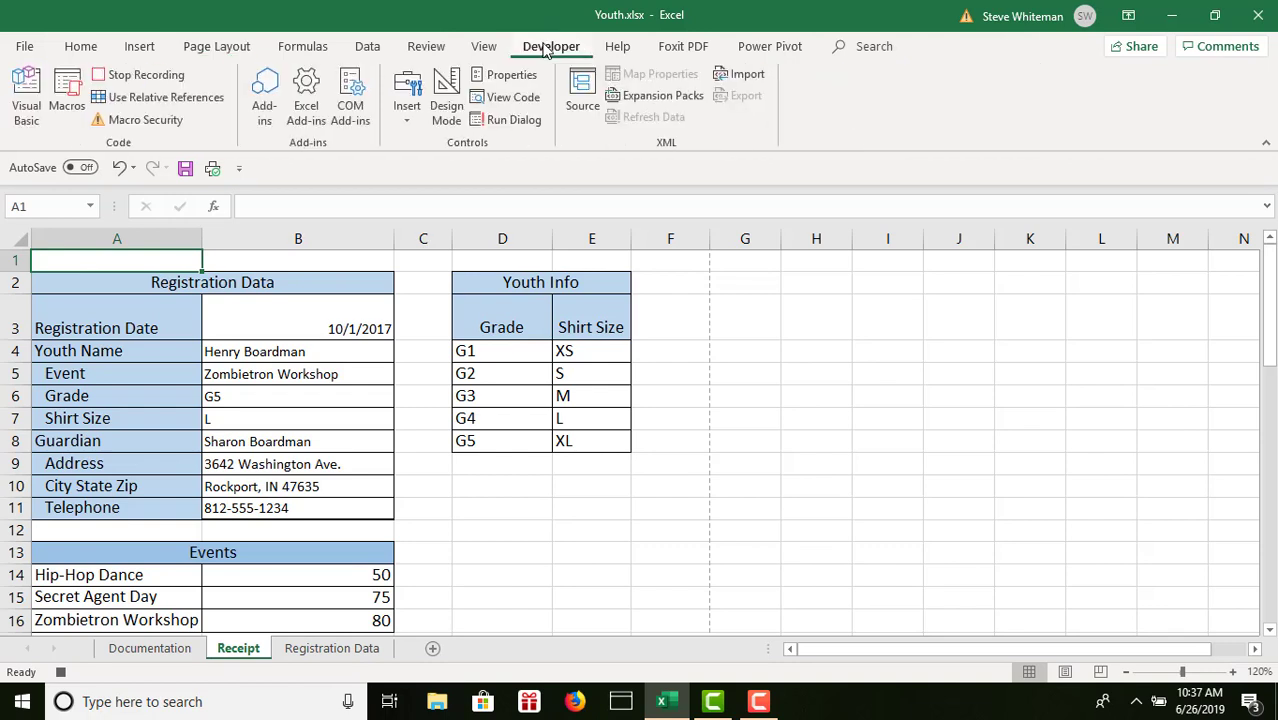
left_click(141, 77)
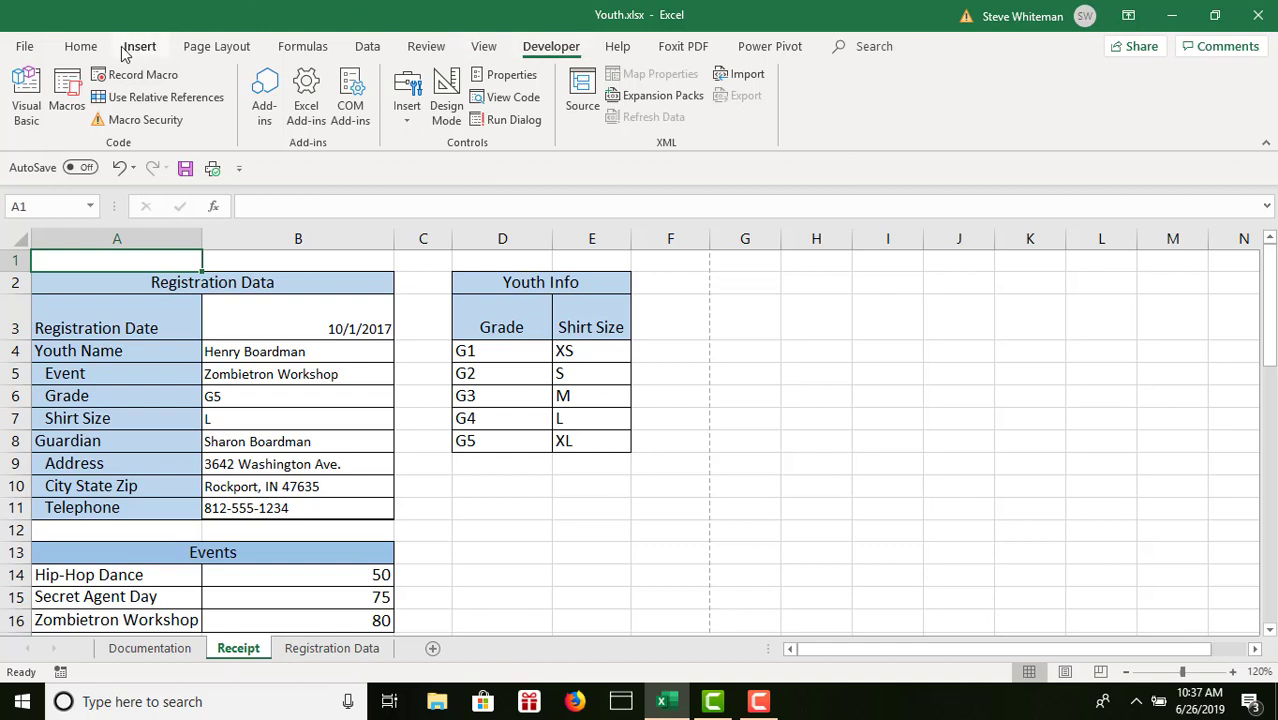
Step: Set up a new macro named TransferData, stored in This Workbook, with the shortcut key Ctrl+d
left_click(128, 85)
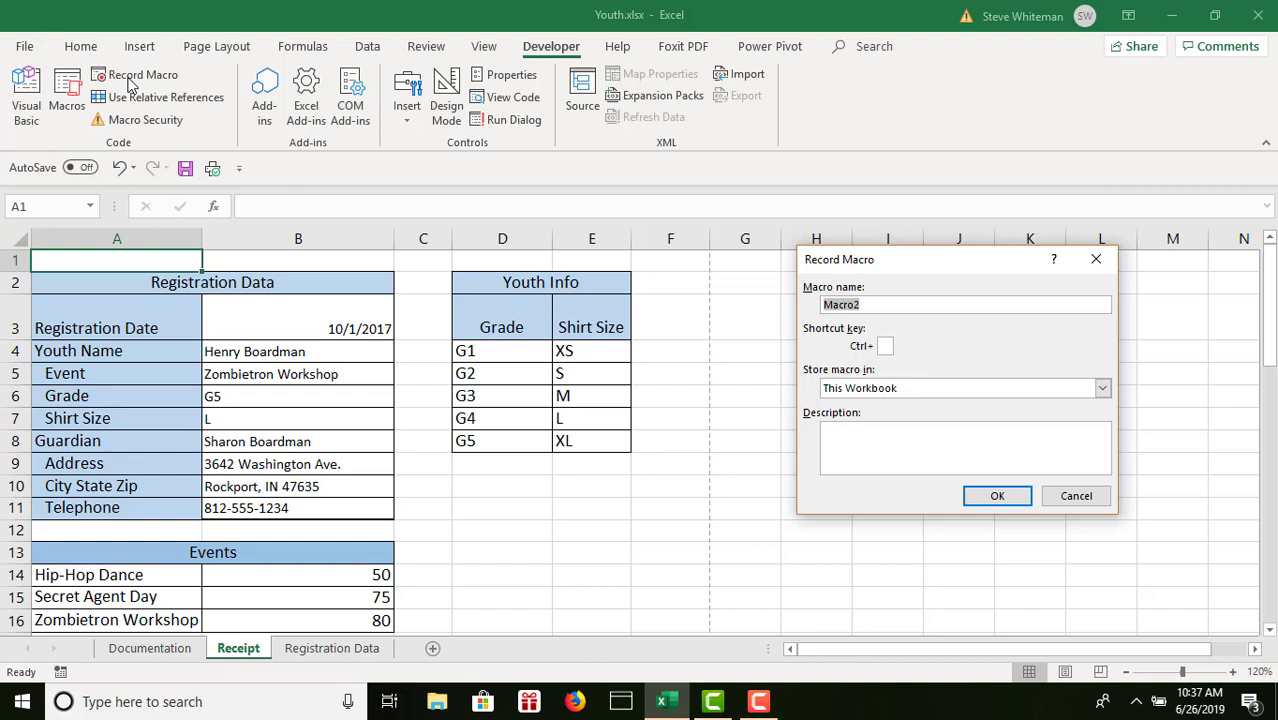
type("TransferData")
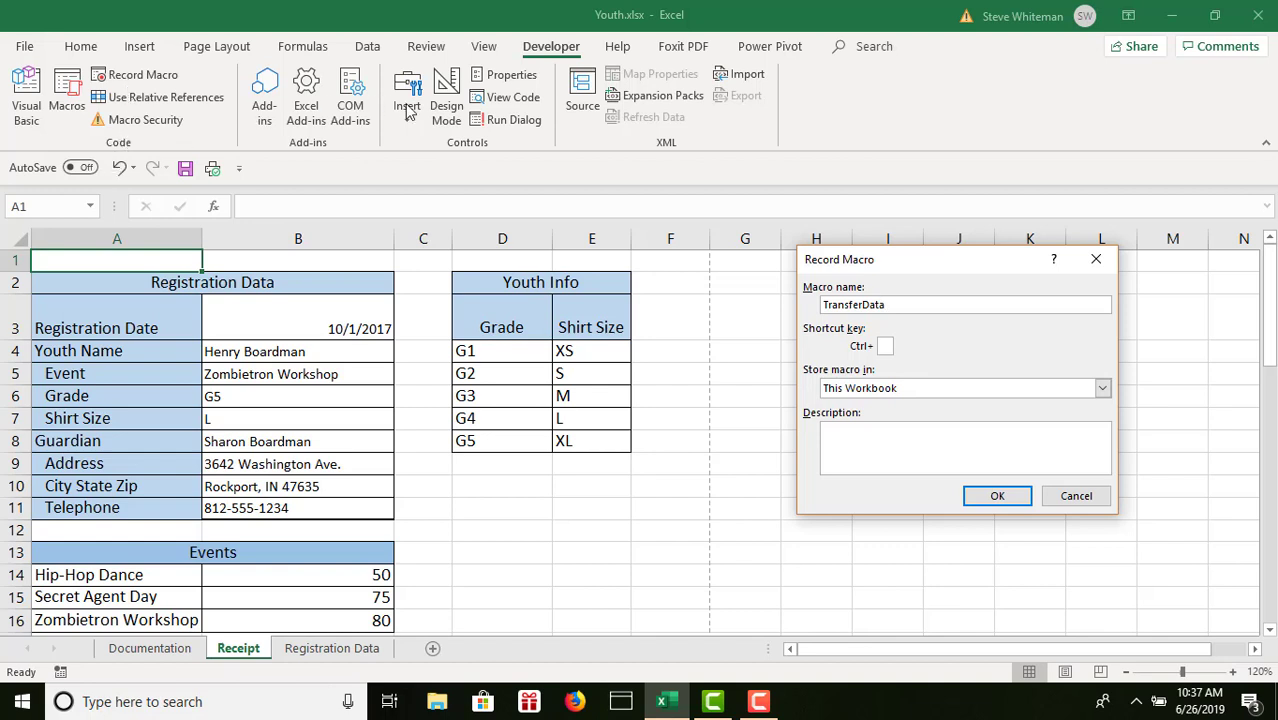
left_click(884, 344)
type("d")
Step: Describe the macro as "Created 12/7/2017. Copy values in the transfer area of the Receipt wprksheet to the Registration Data worksheet." and start recording
left_click(860, 448)
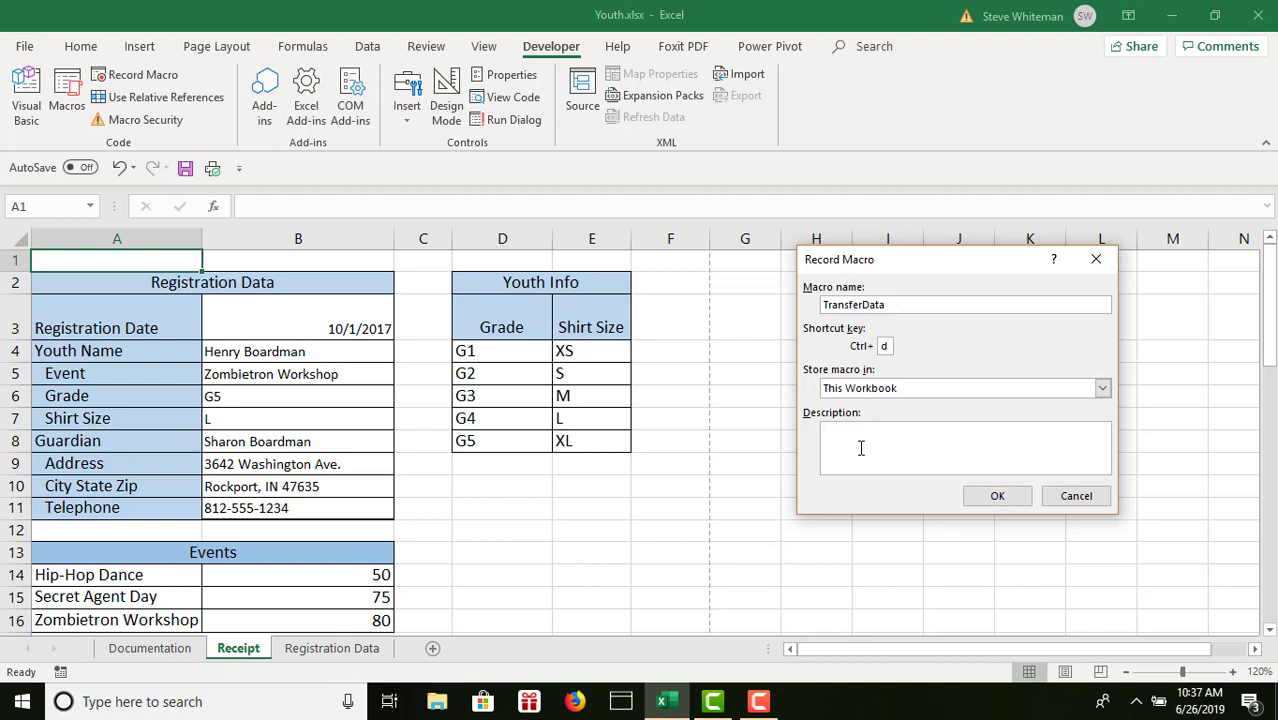
type("Created 12/7/2017. Copy values in the trans")
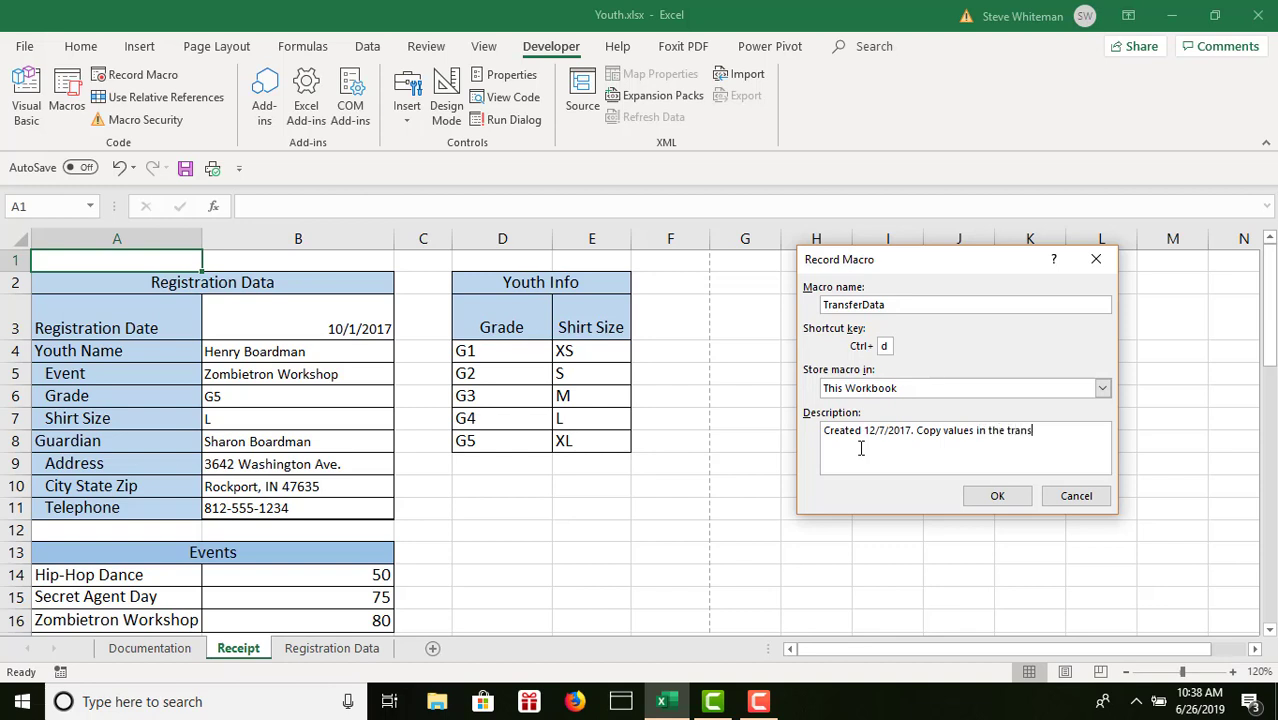
type("fer area of the Receipt wprksheet to the ")
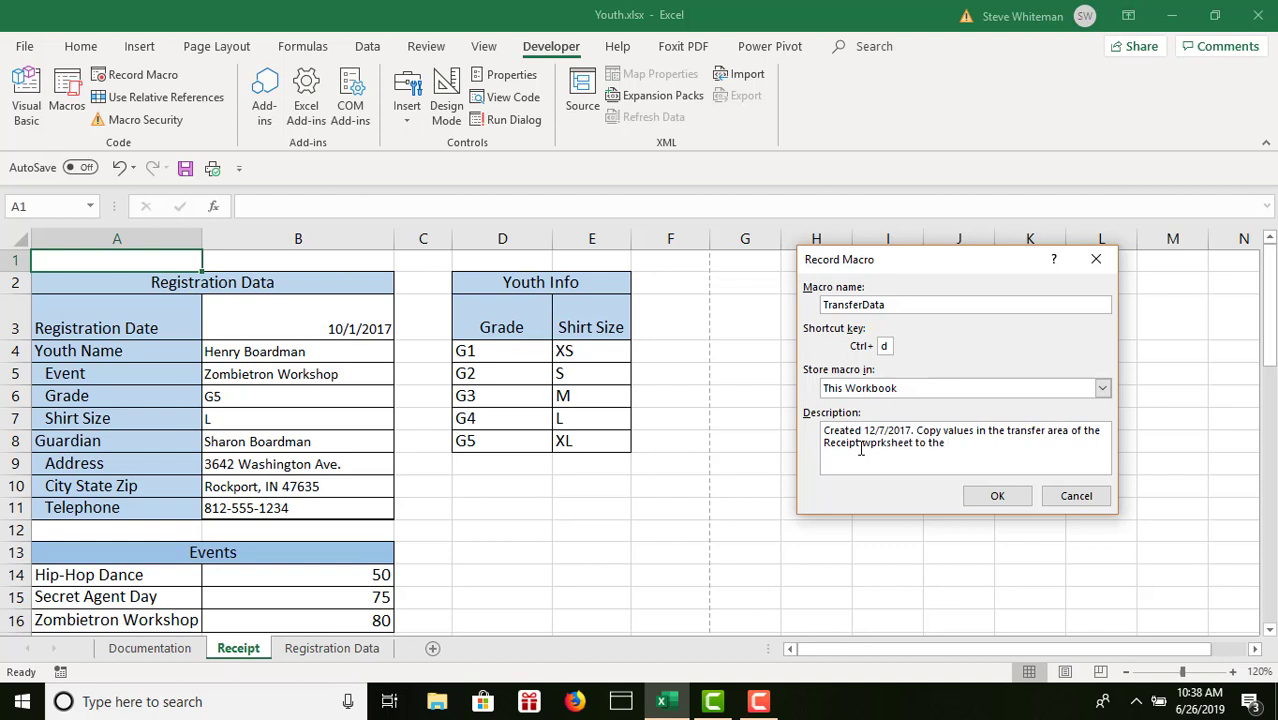
type("Registration Data worksh")
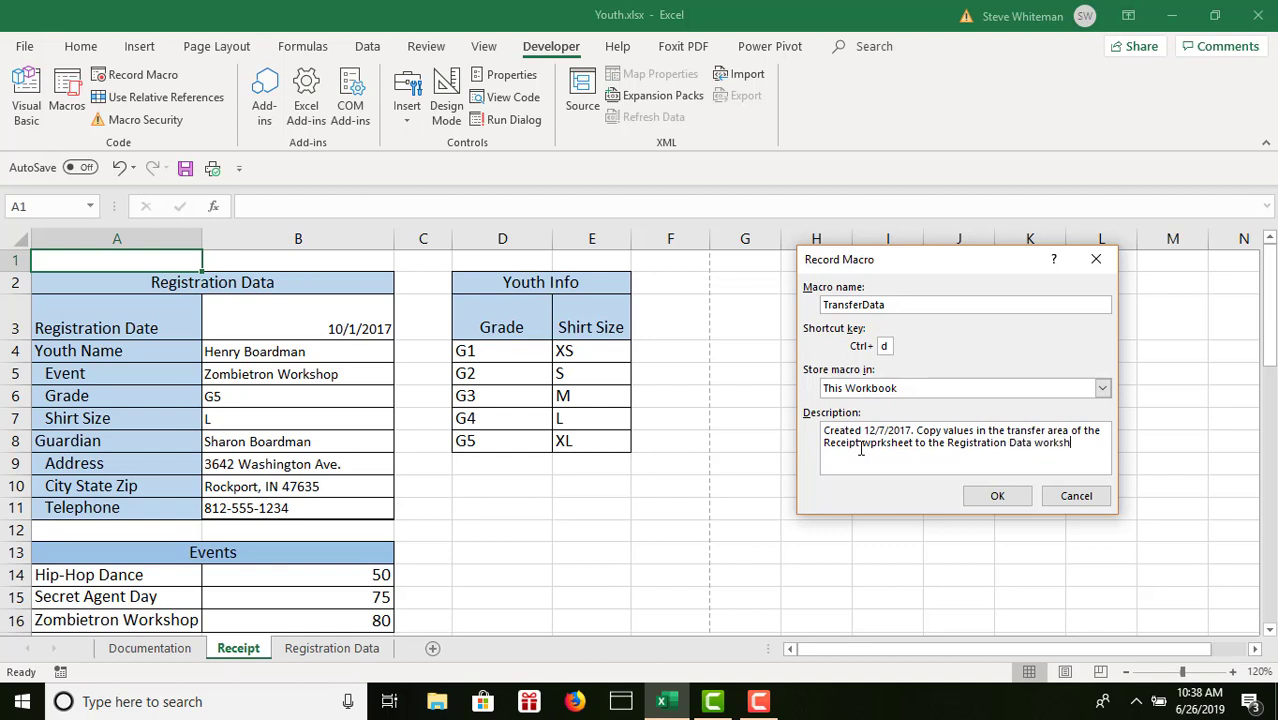
type("eet.")
left_click(982, 503)
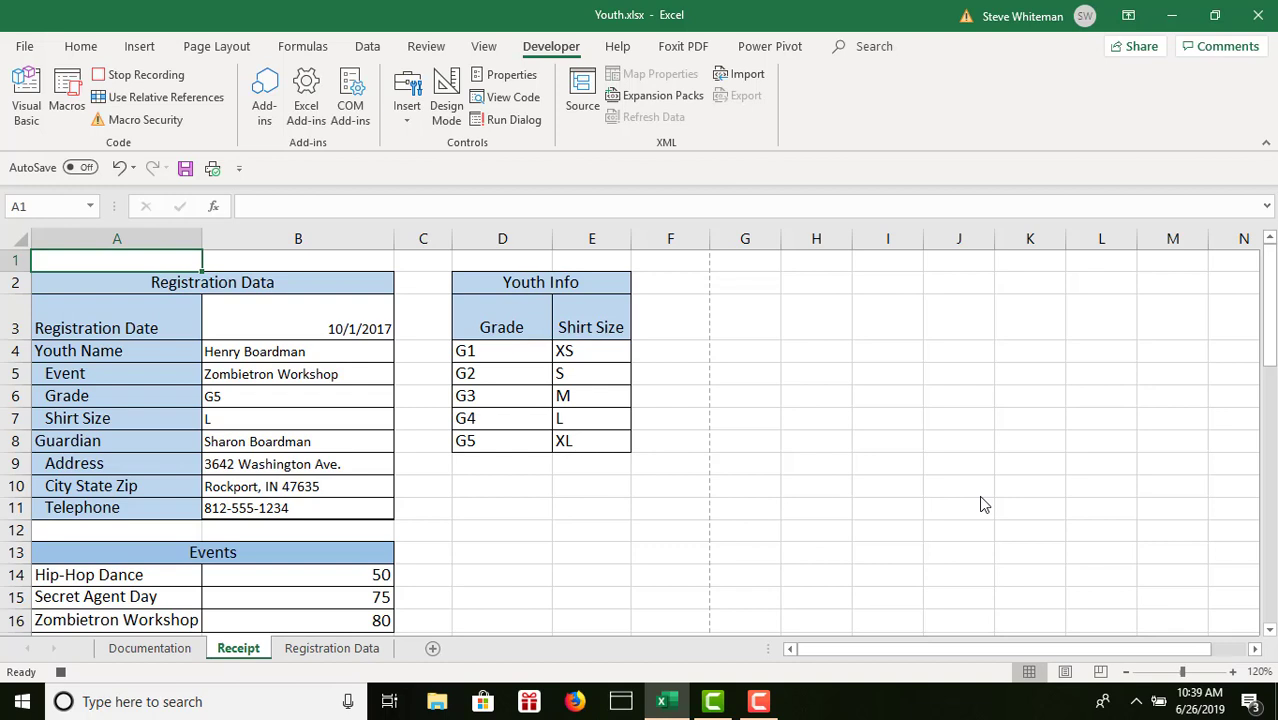
Step: Unprotect the Registration Data worksheet
left_click(333, 648)
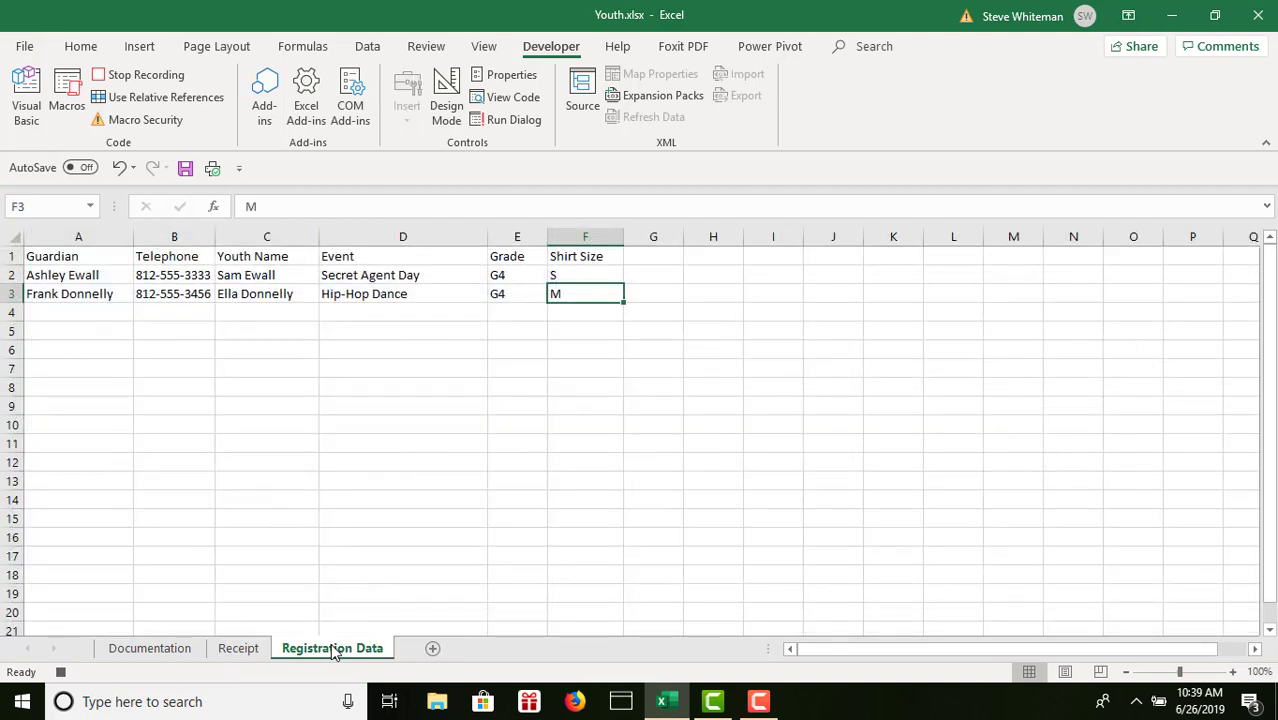
left_click(420, 48)
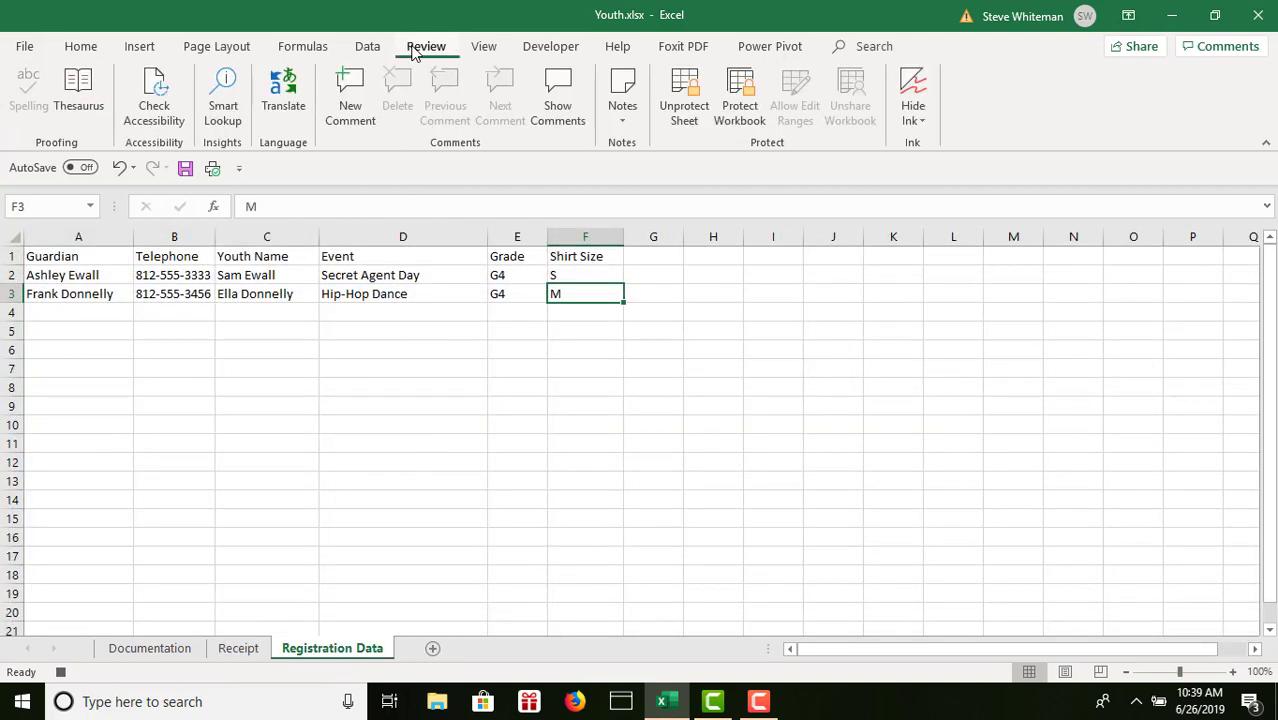
left_click(675, 88)
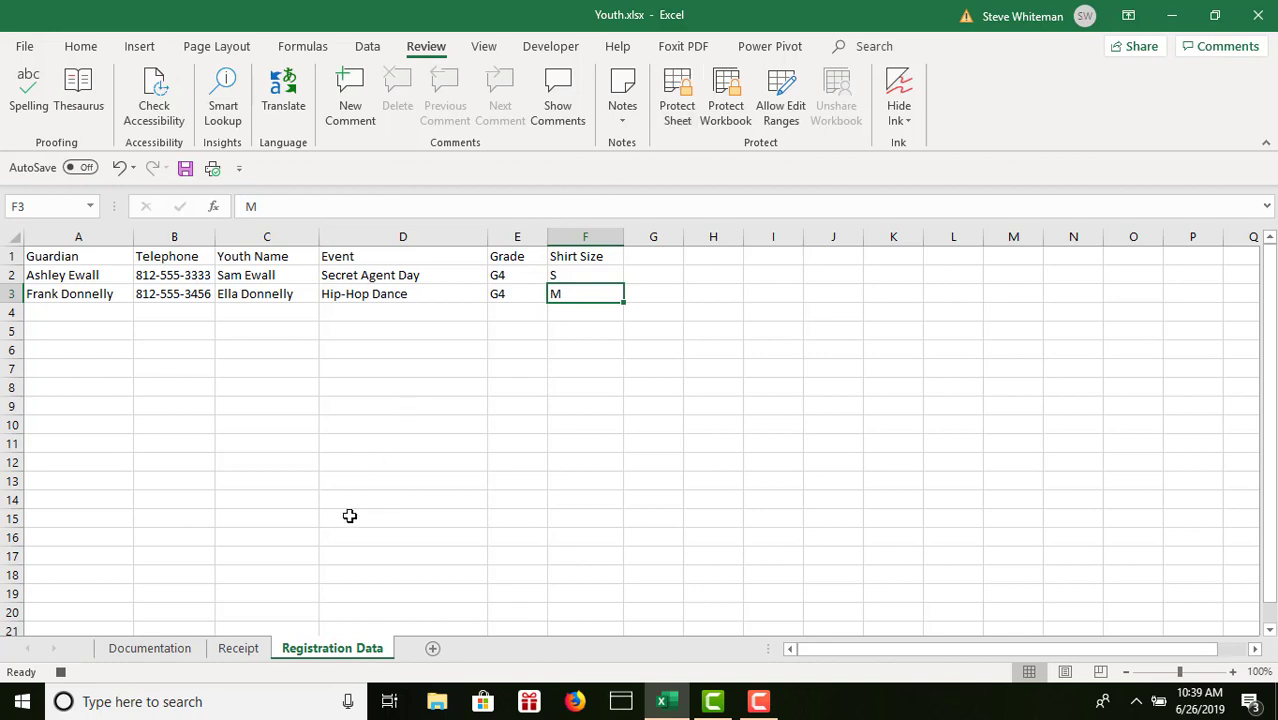
Step: Copy the Transfer Area values in A40:F40 on the Receipt sheet
left_click(241, 651)
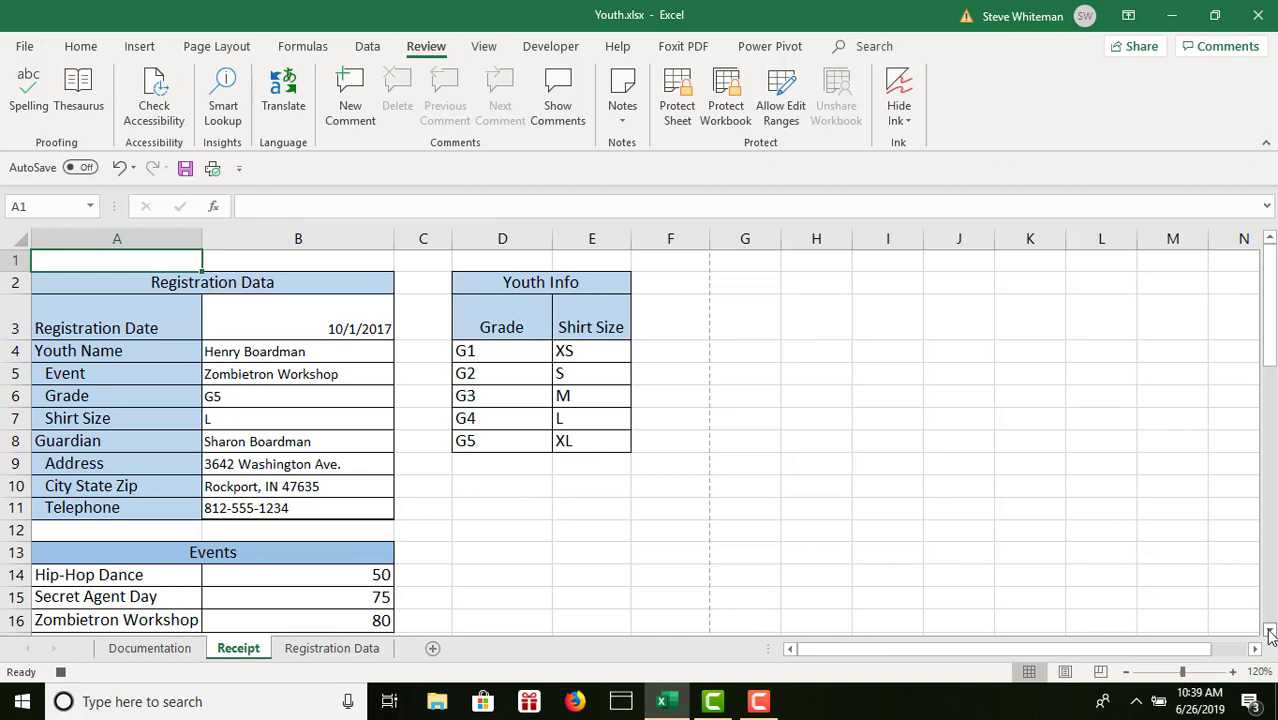
left_click_drag(1270, 634, 1270, 634)
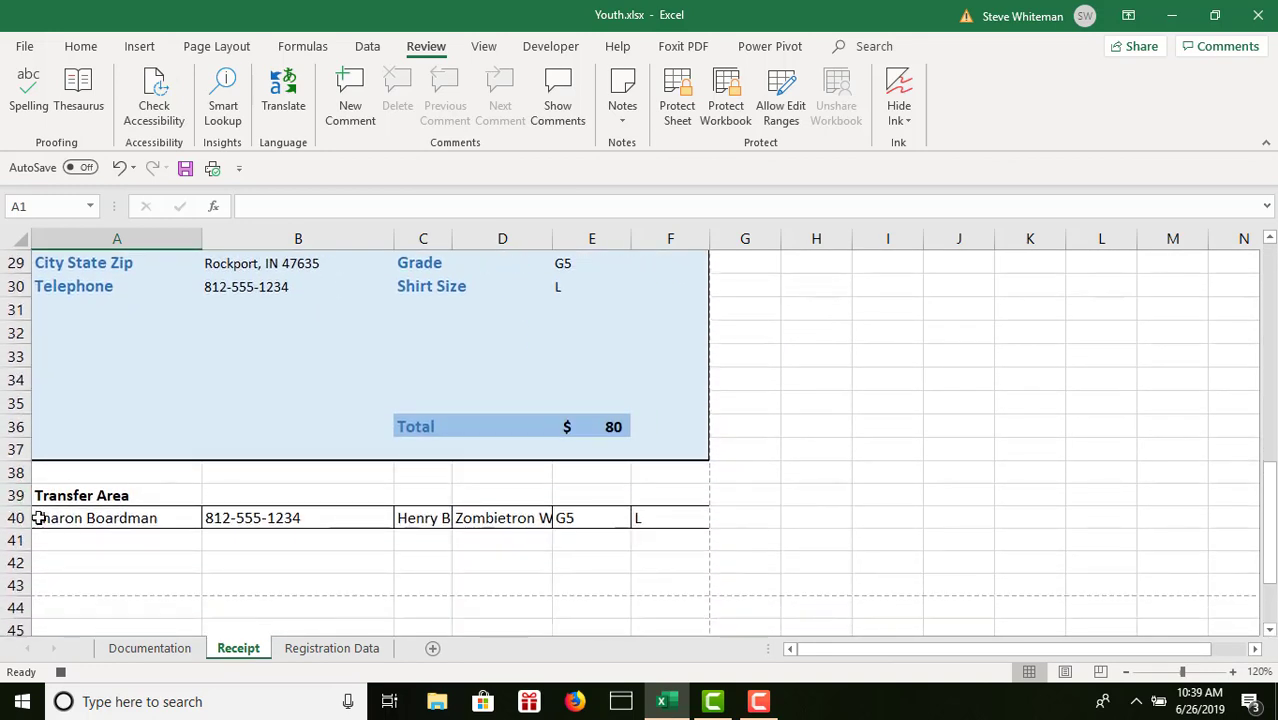
left_click_drag(38, 518, 639, 520)
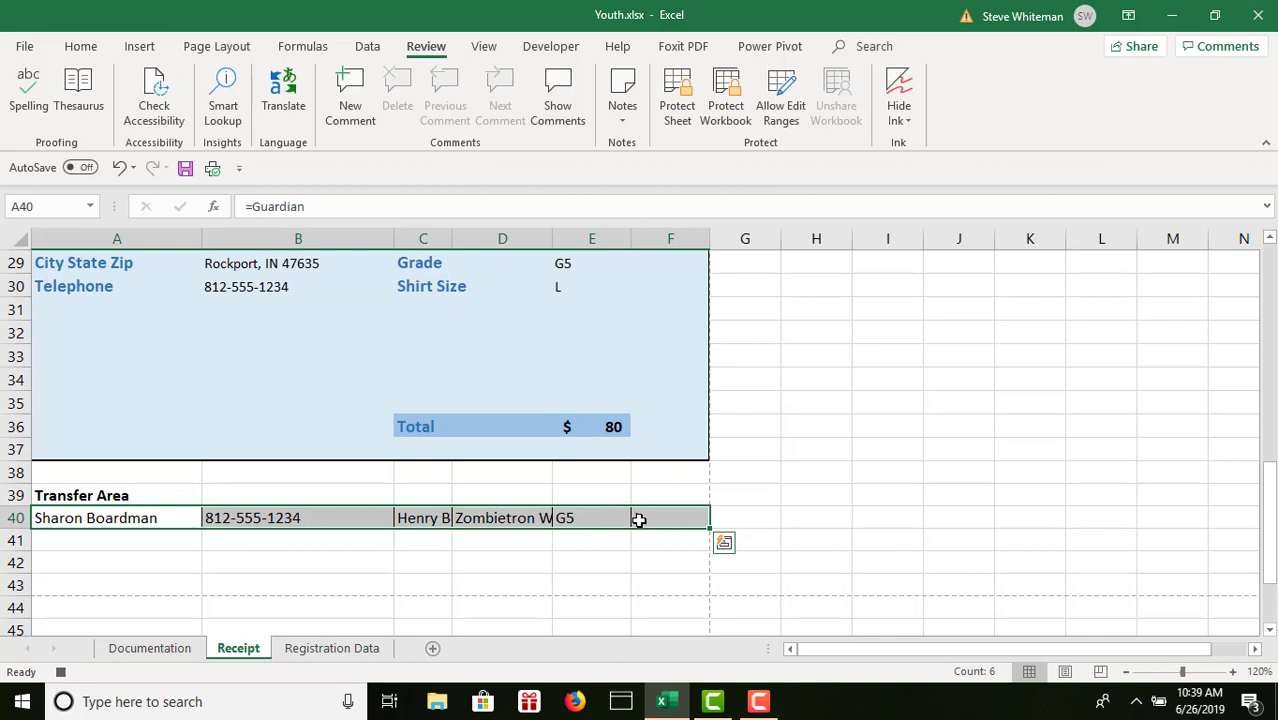
left_click(82, 46)
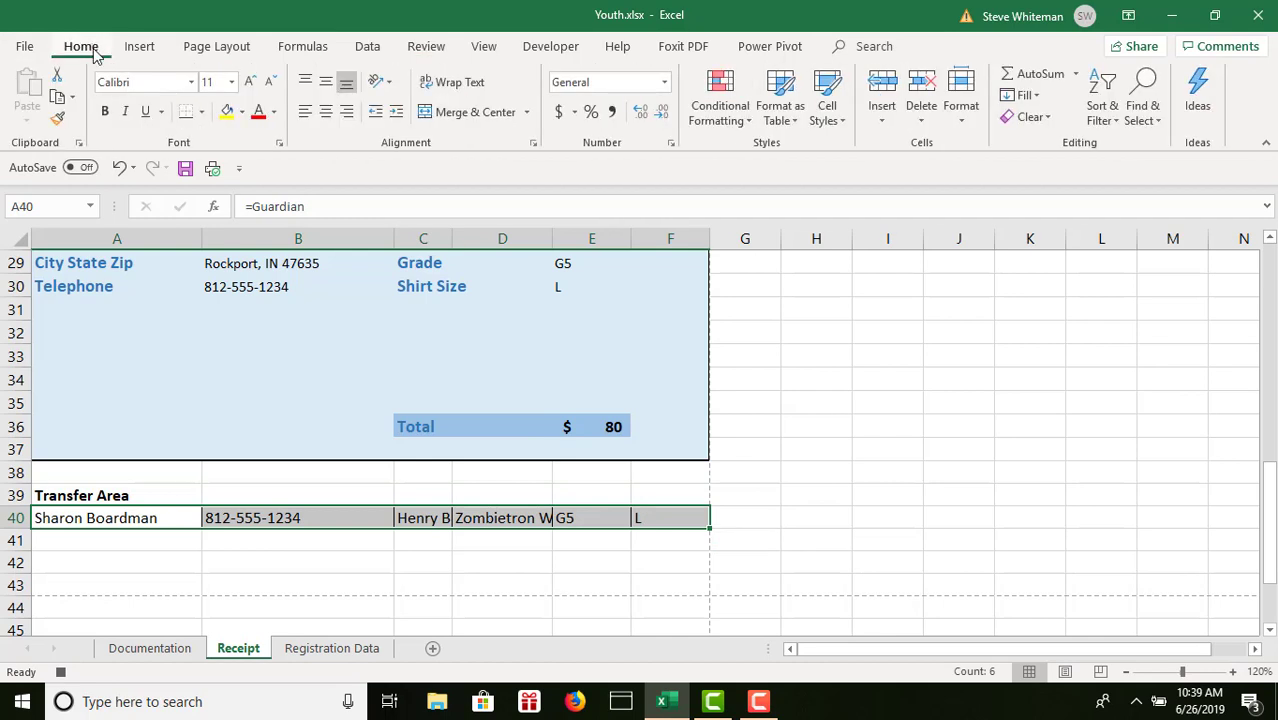
left_click(57, 98)
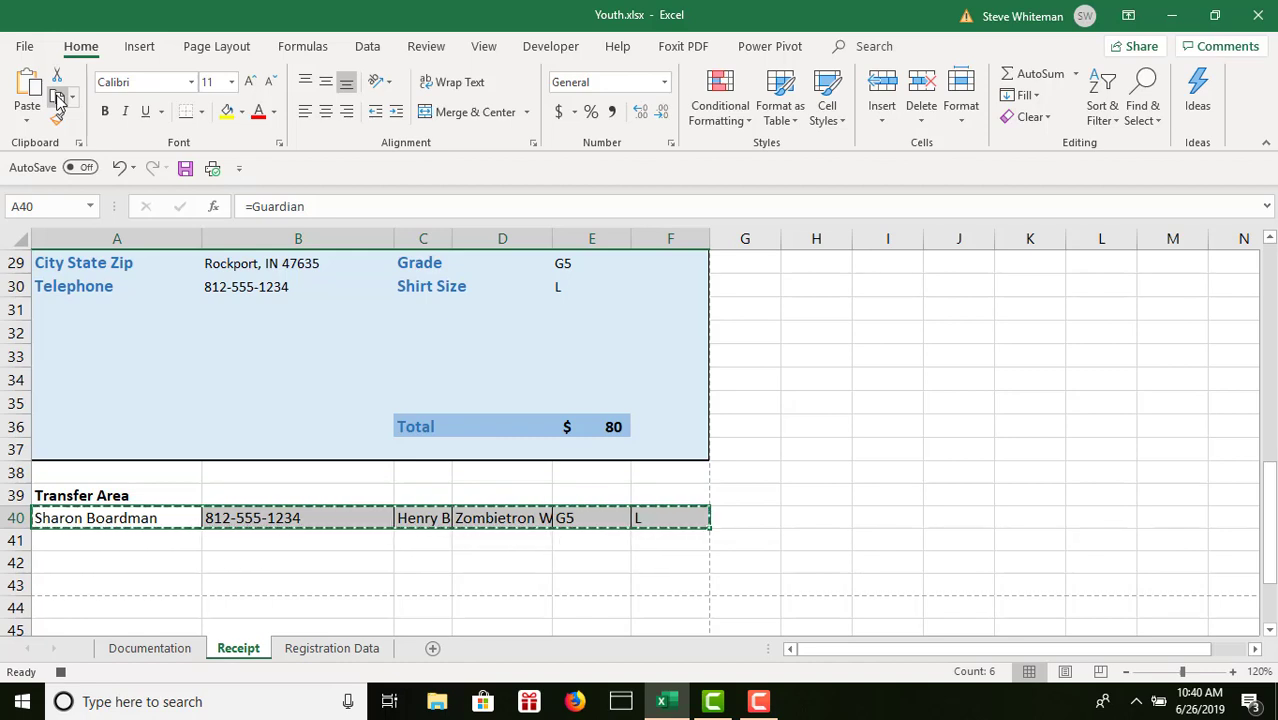
Step: On the Registration Data sheet, select cell A1 and jump to the last filled cell in column A
left_click(333, 649)
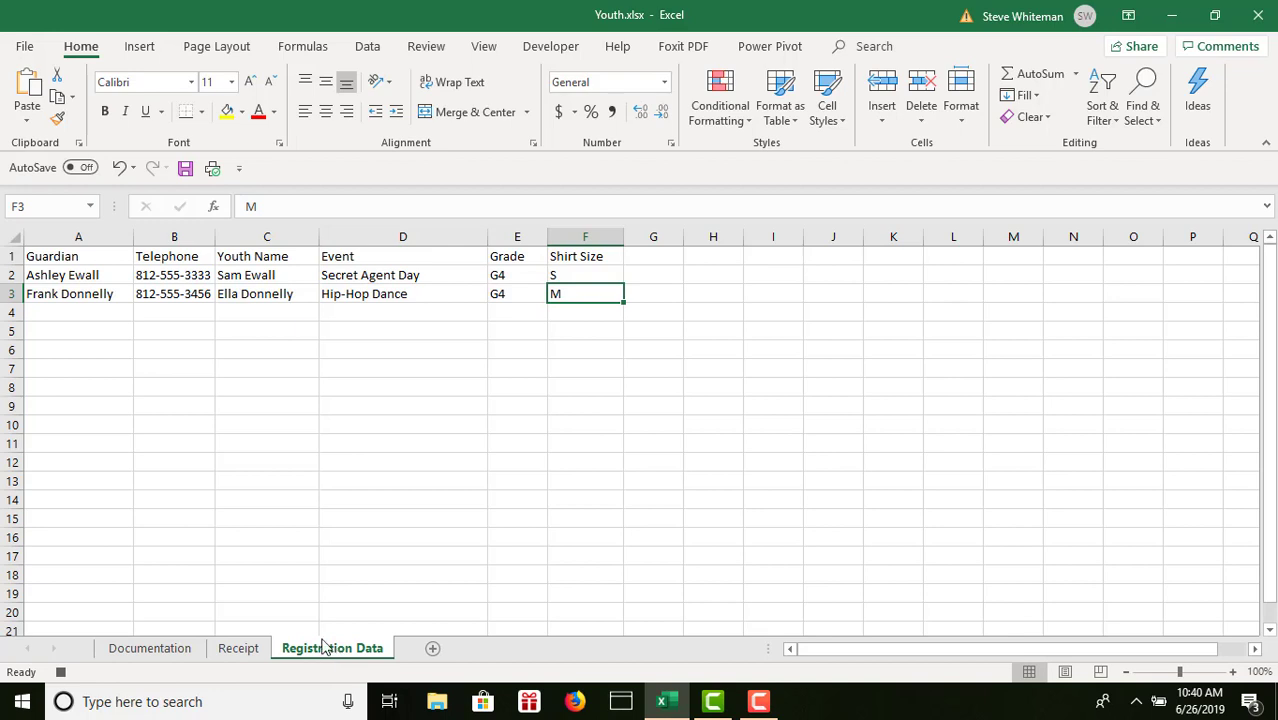
left_click(73, 255)
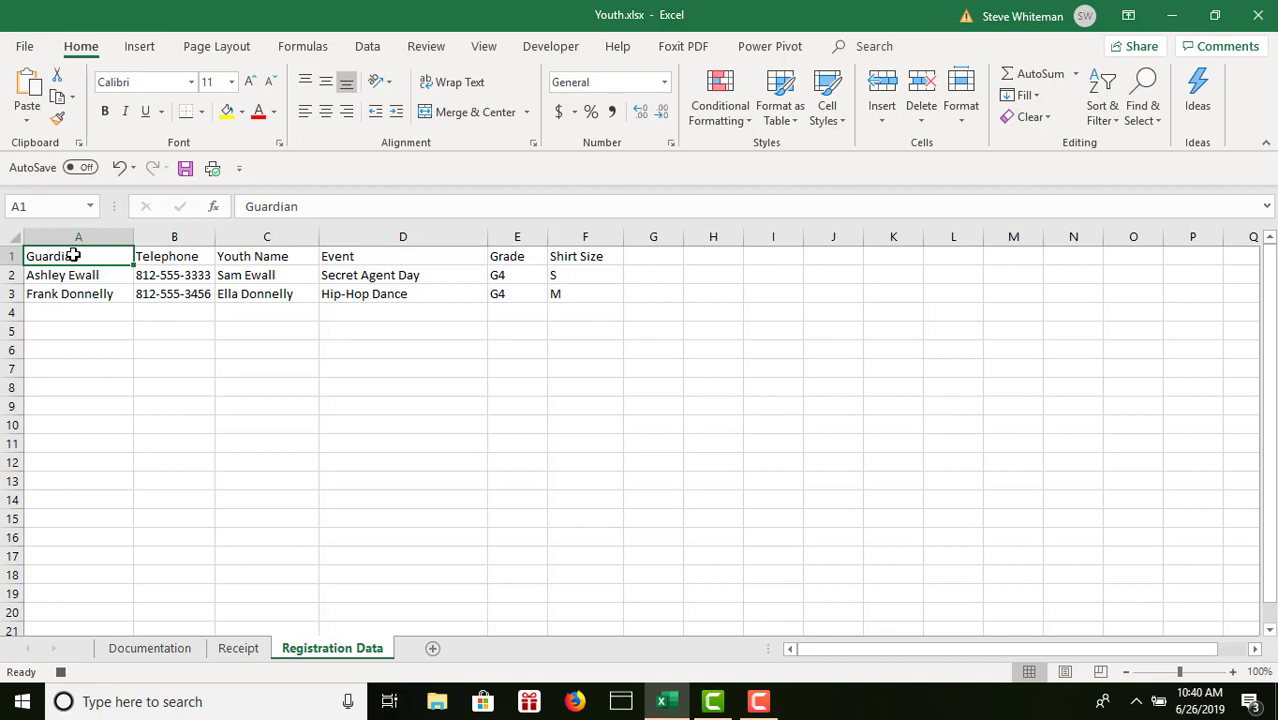
key("ctrl+Down")
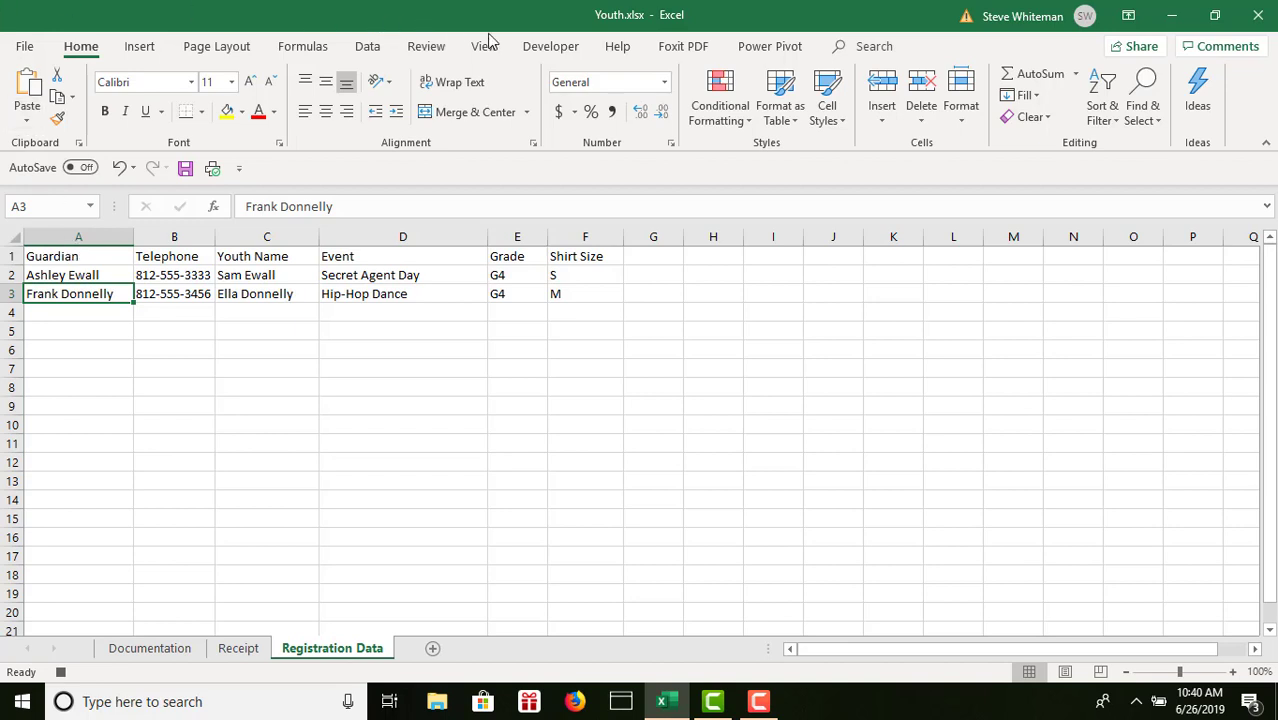
Step: Turn on relative references, move down one row to the empty cell A4, and turn relative references off again
left_click(549, 48)
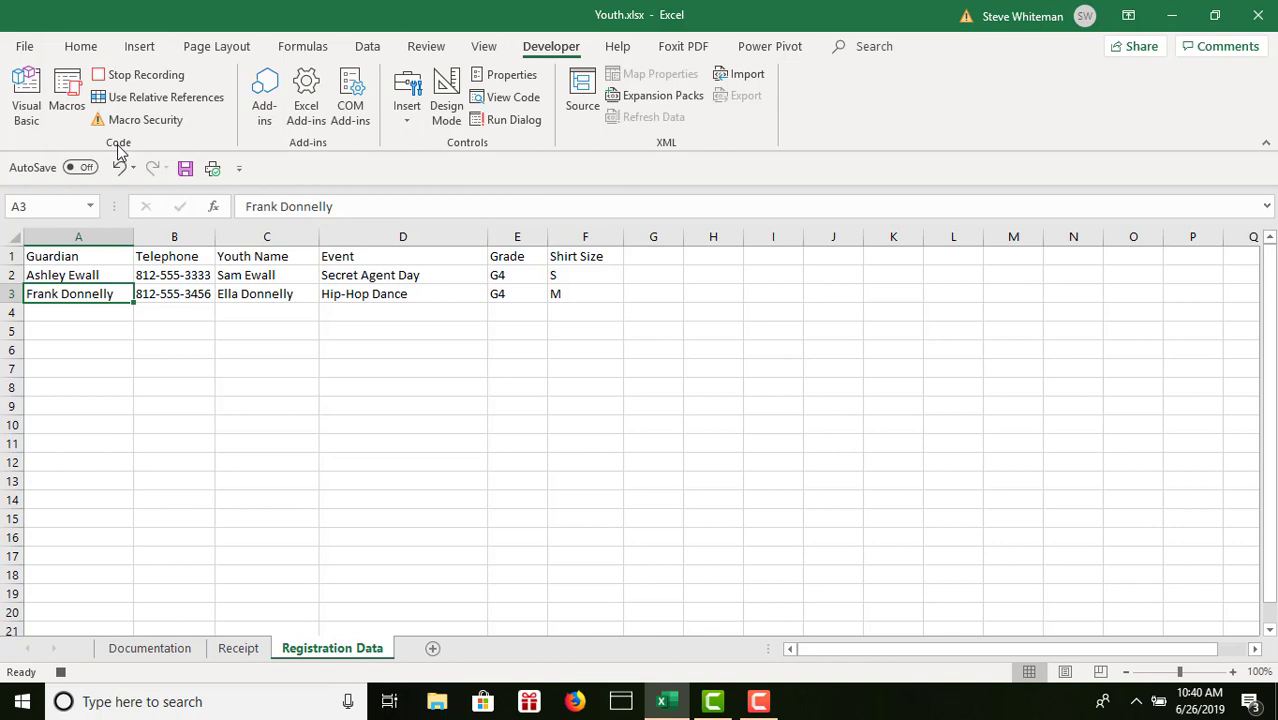
left_click(167, 97)
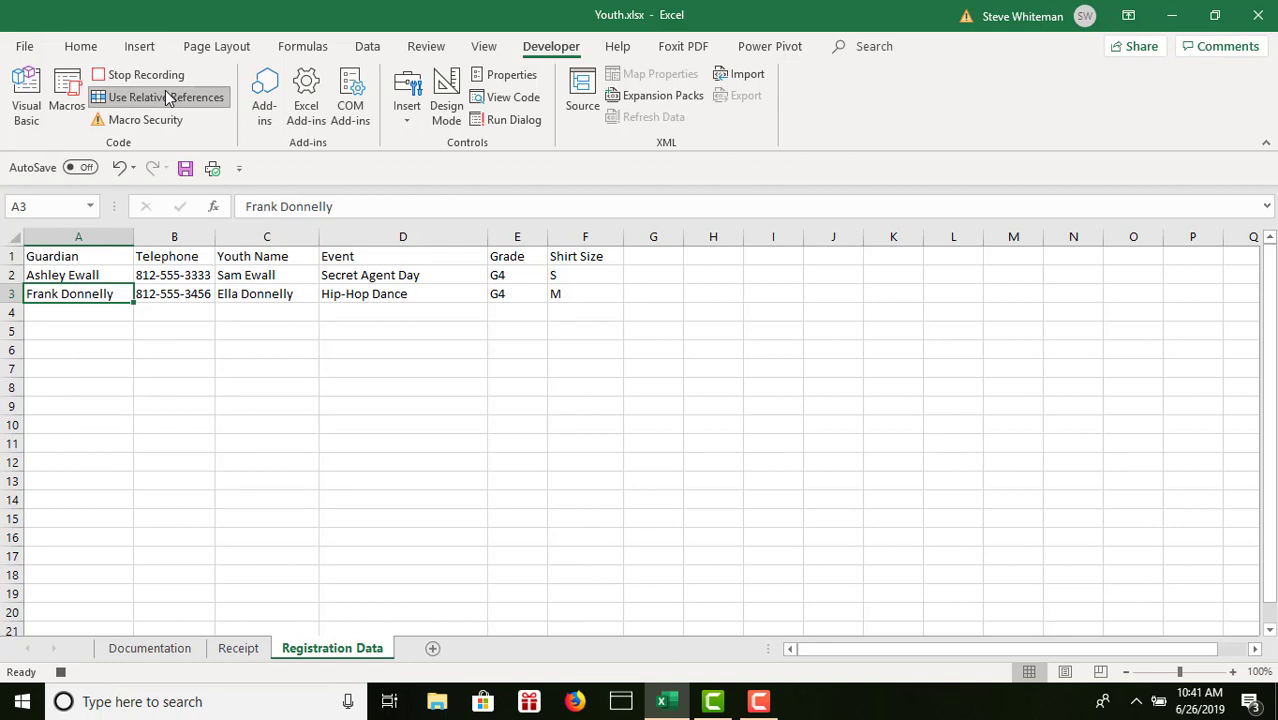
key("Down")
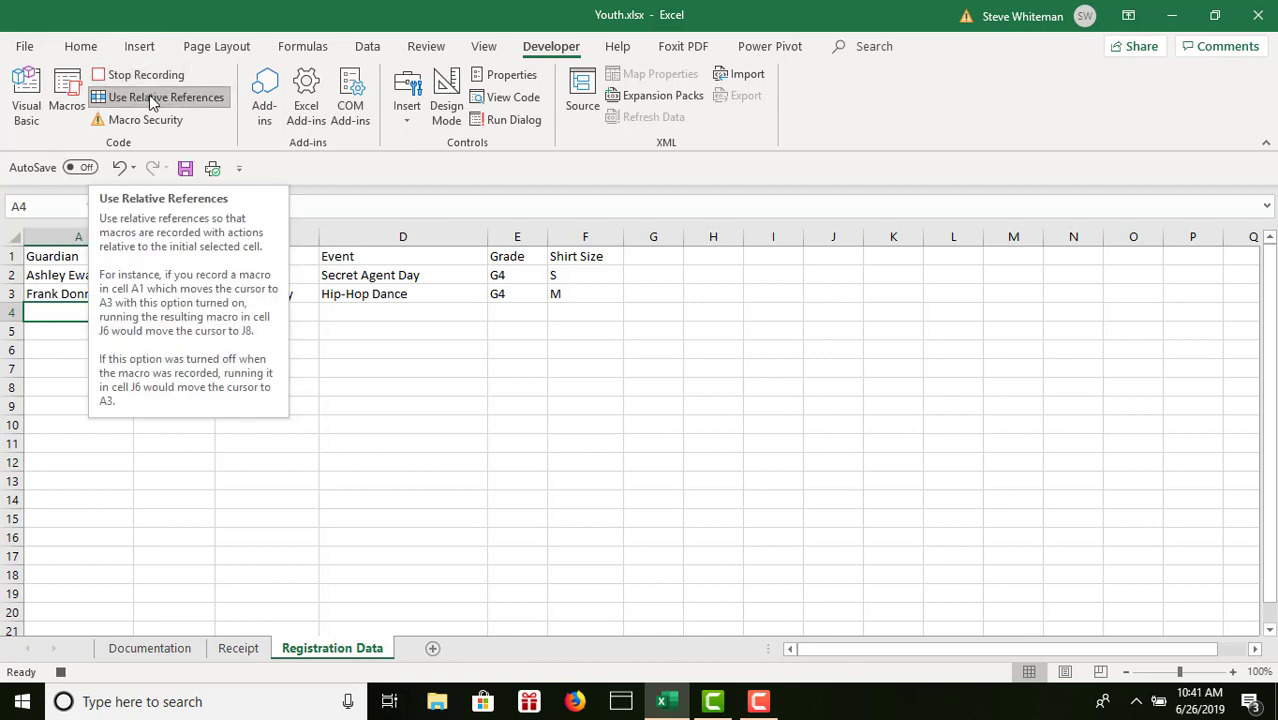
left_click(152, 100)
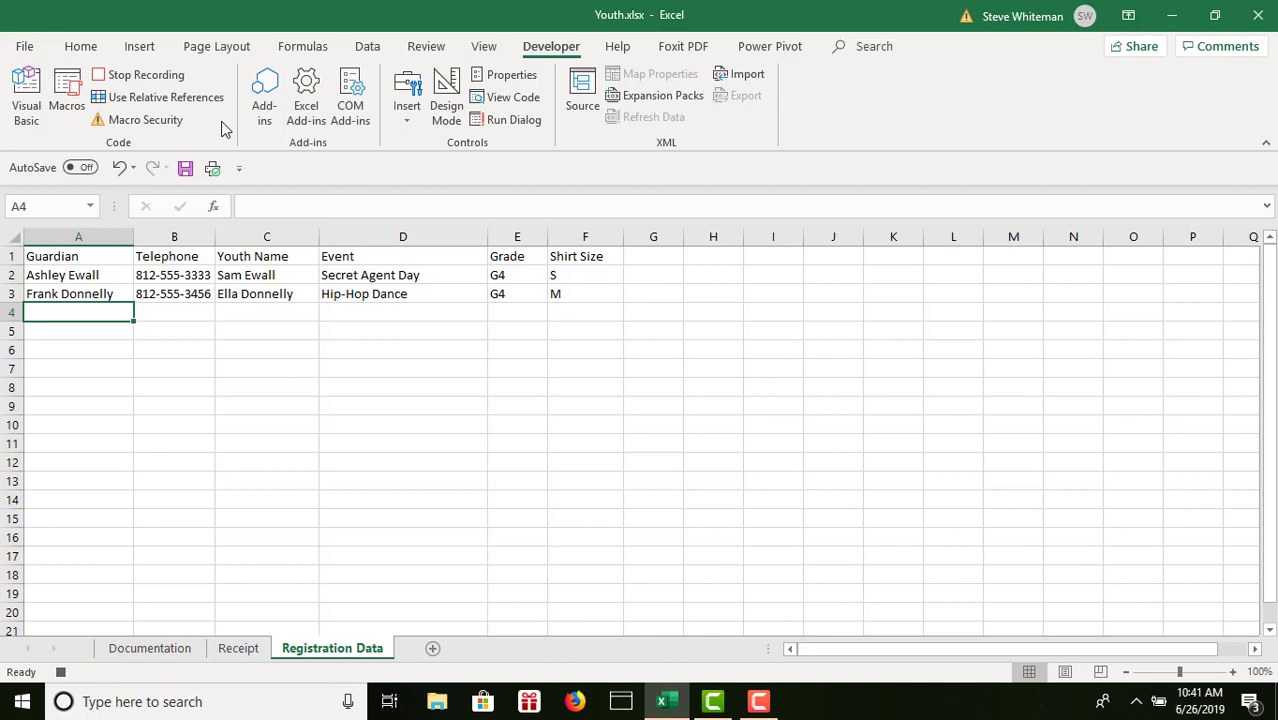
Step: Paste the copied transfer row at A4 on the Registration Data sheet and select cell A1
left_click(78, 50)
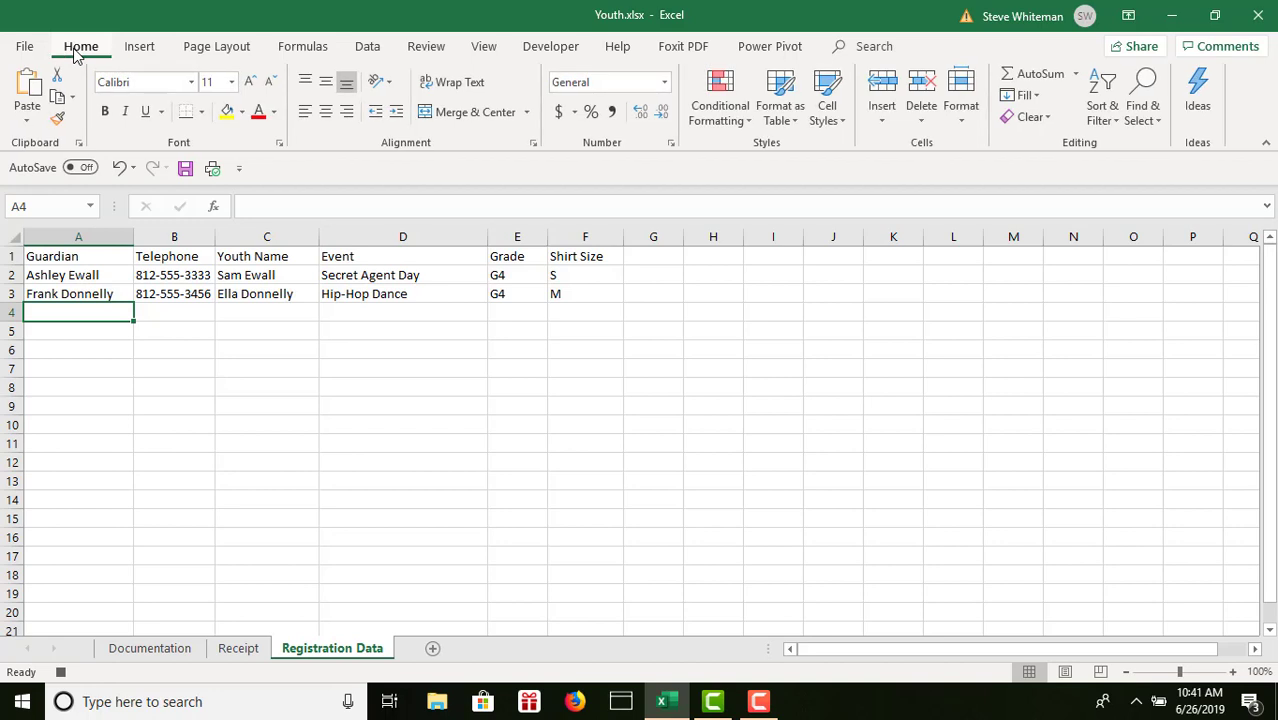
left_click(30, 86)
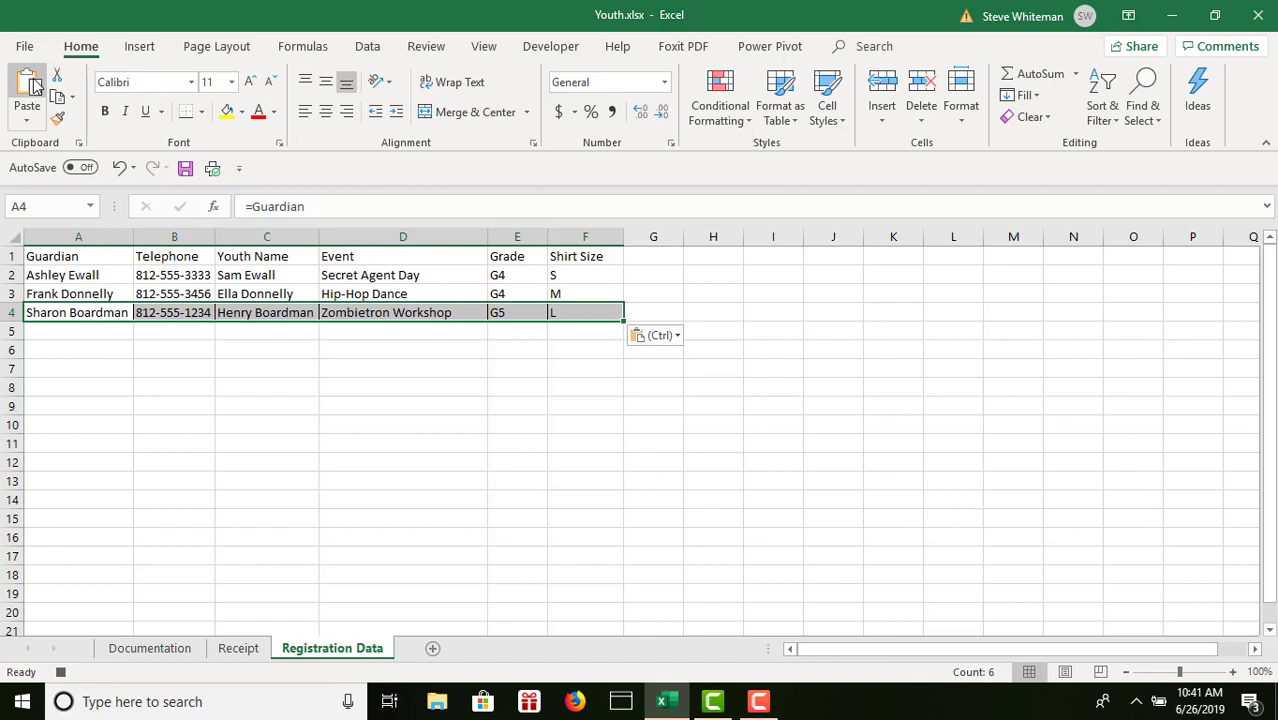
left_click(60, 257)
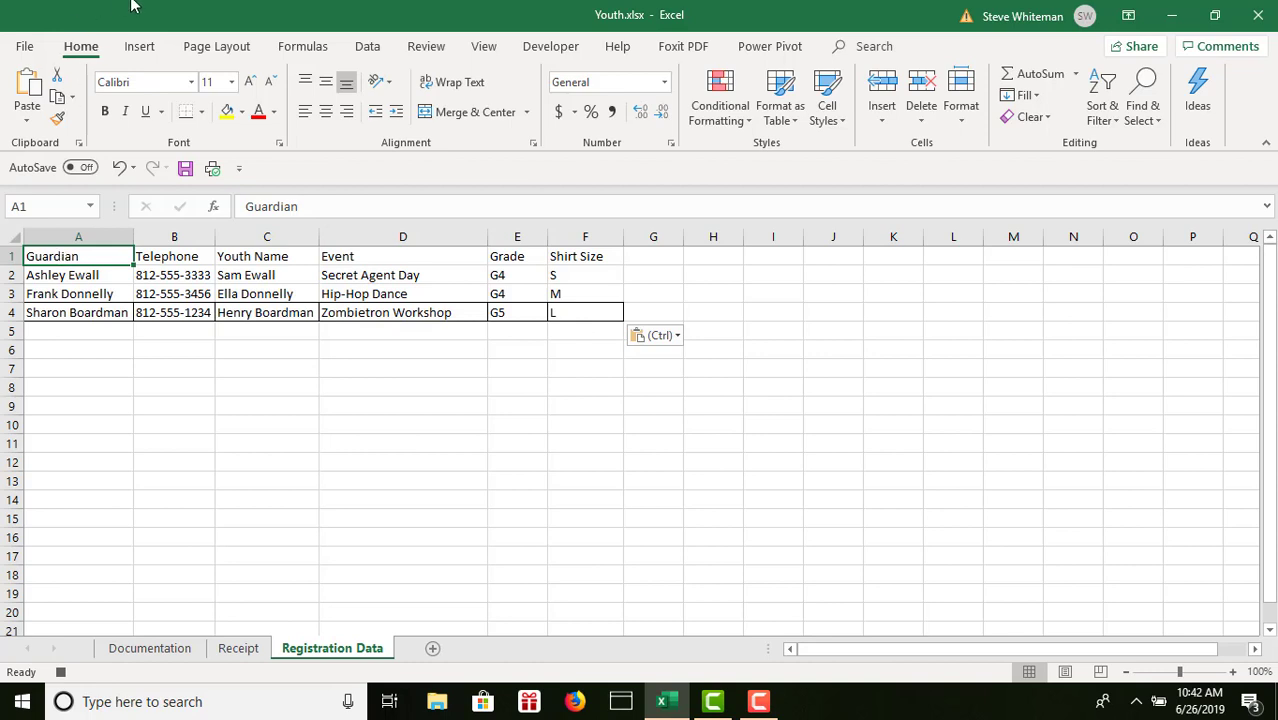
Step: Protect the Registration Data worksheet without a password, allowing only selection of locked and unlocked cells
left_click(427, 50)
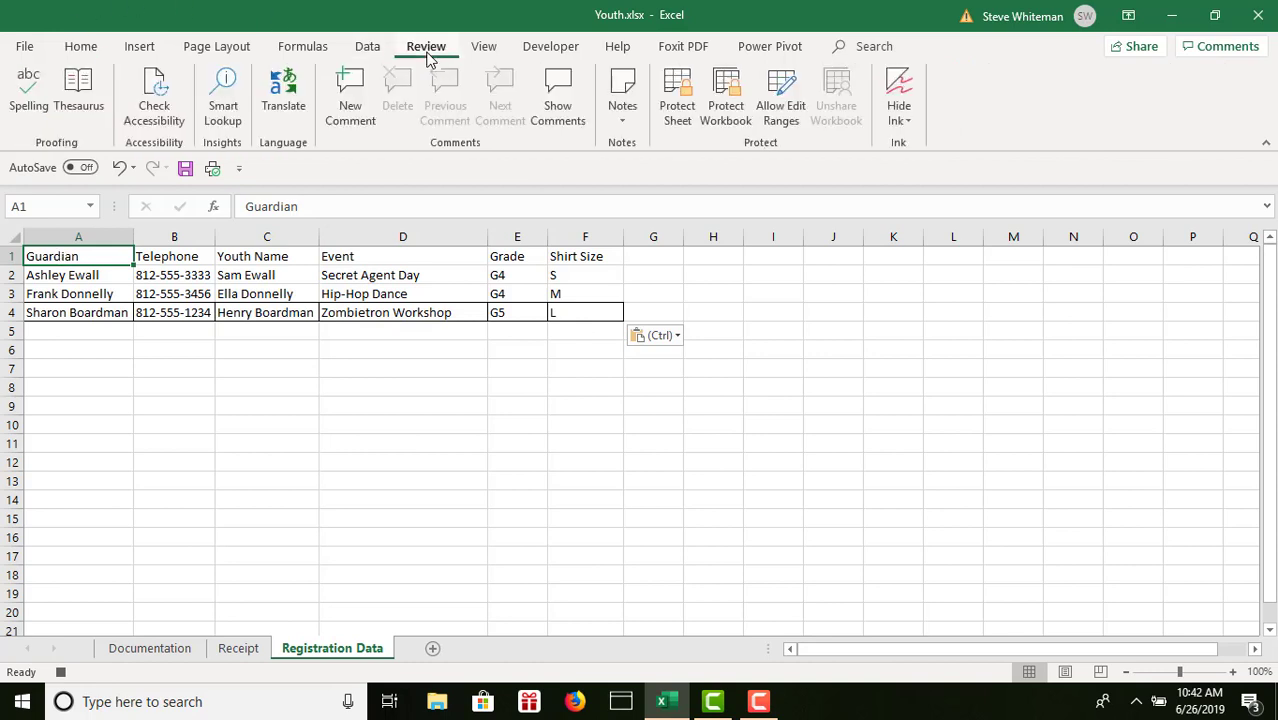
left_click(679, 88)
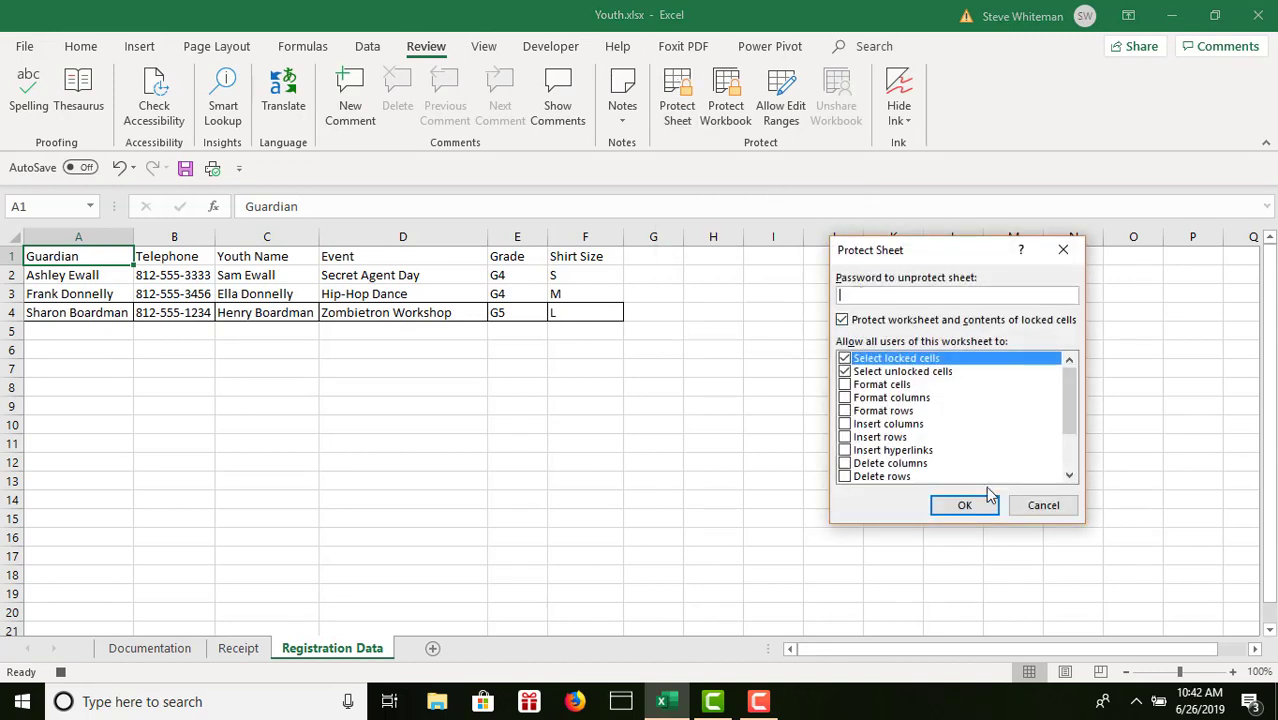
left_click(970, 507)
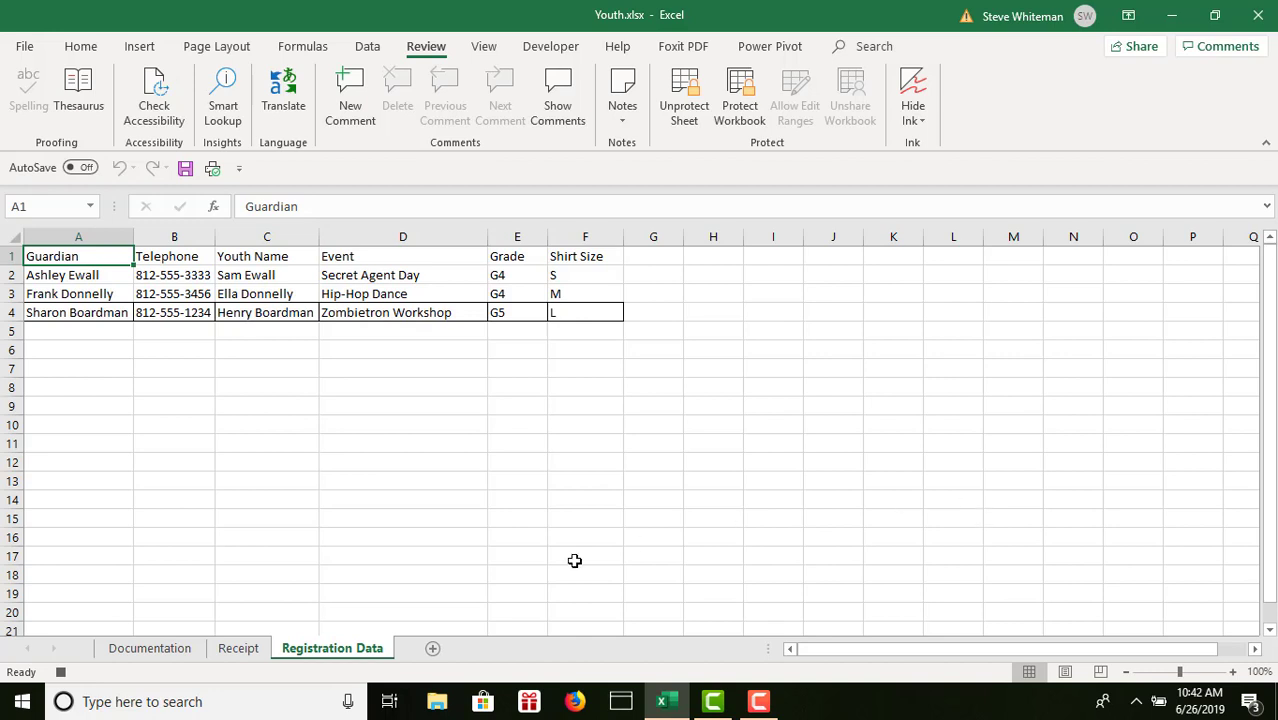
Step: Select the Registration Date cell B3 on the Receipt sheet and stop recording the macro
left_click(243, 648)
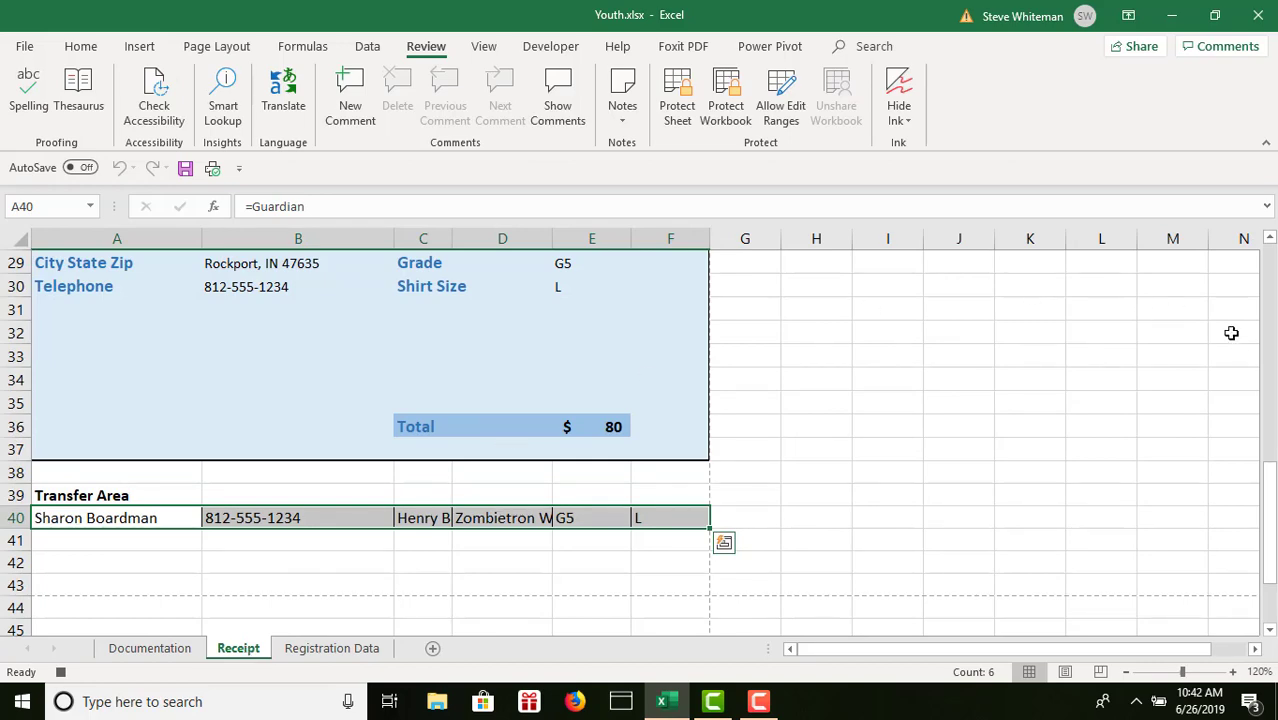
scroll(1271, 262, "up", 9)
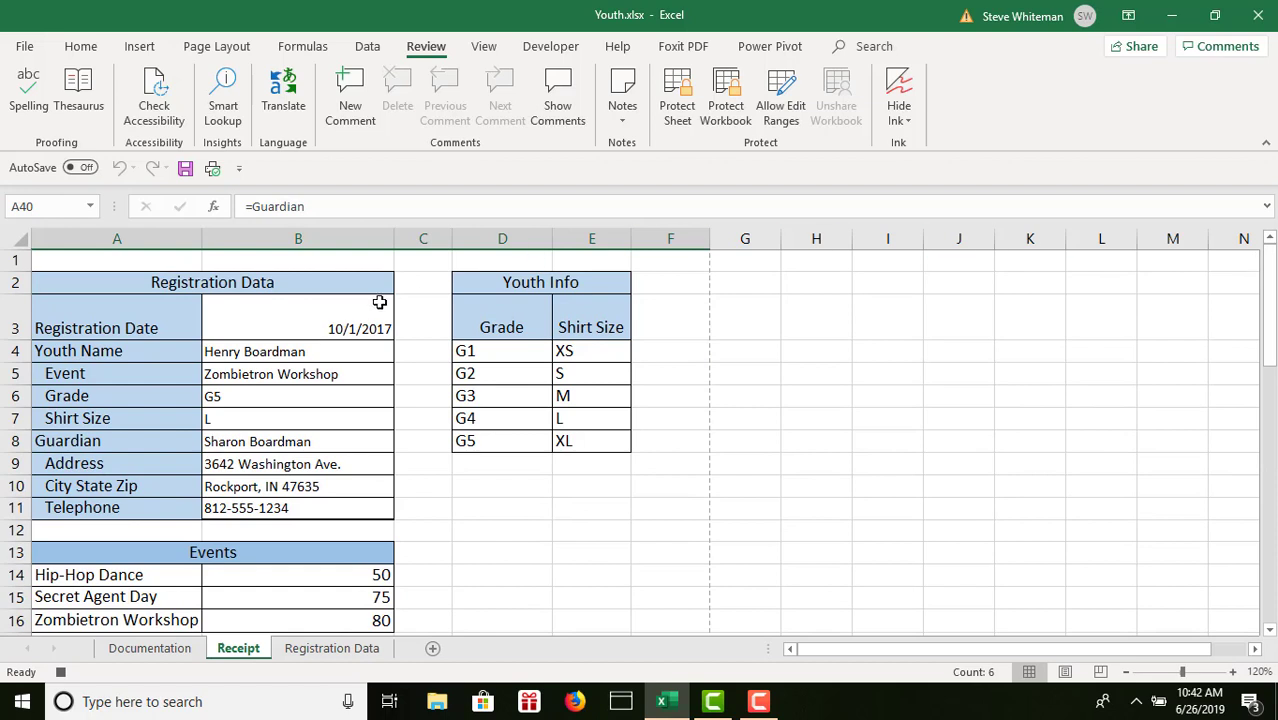
left_click(320, 329)
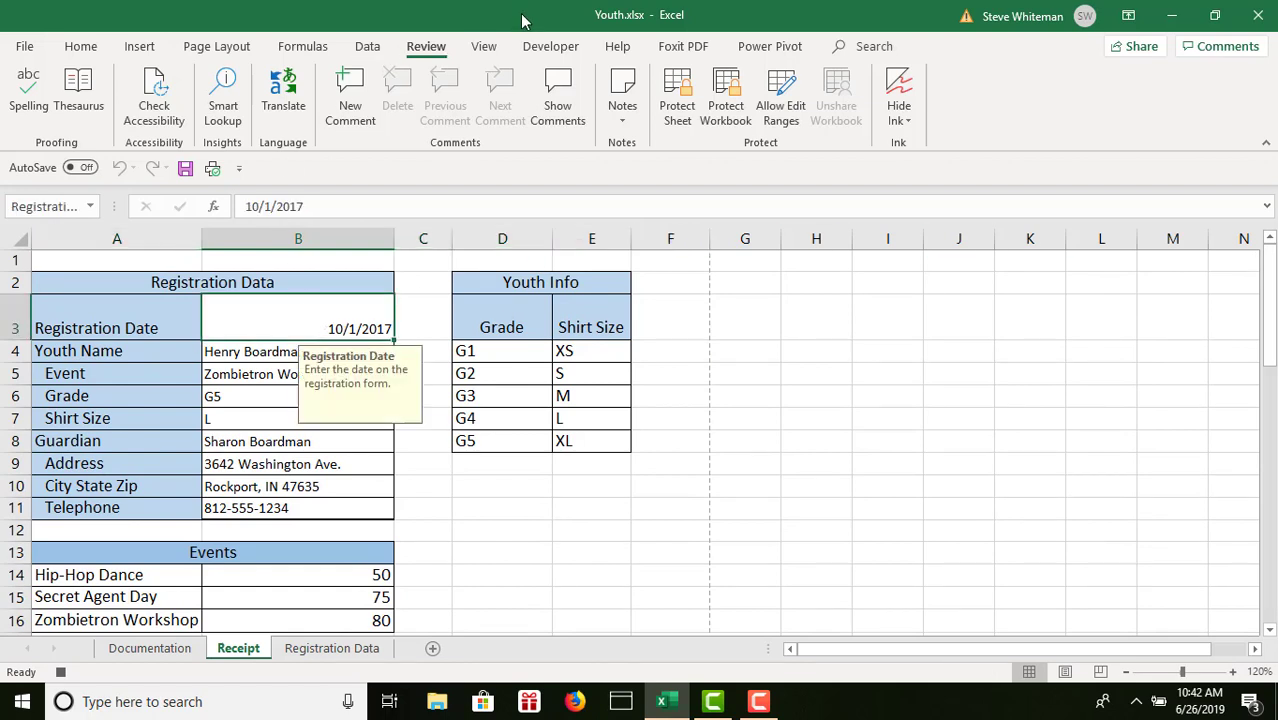
left_click(540, 48)
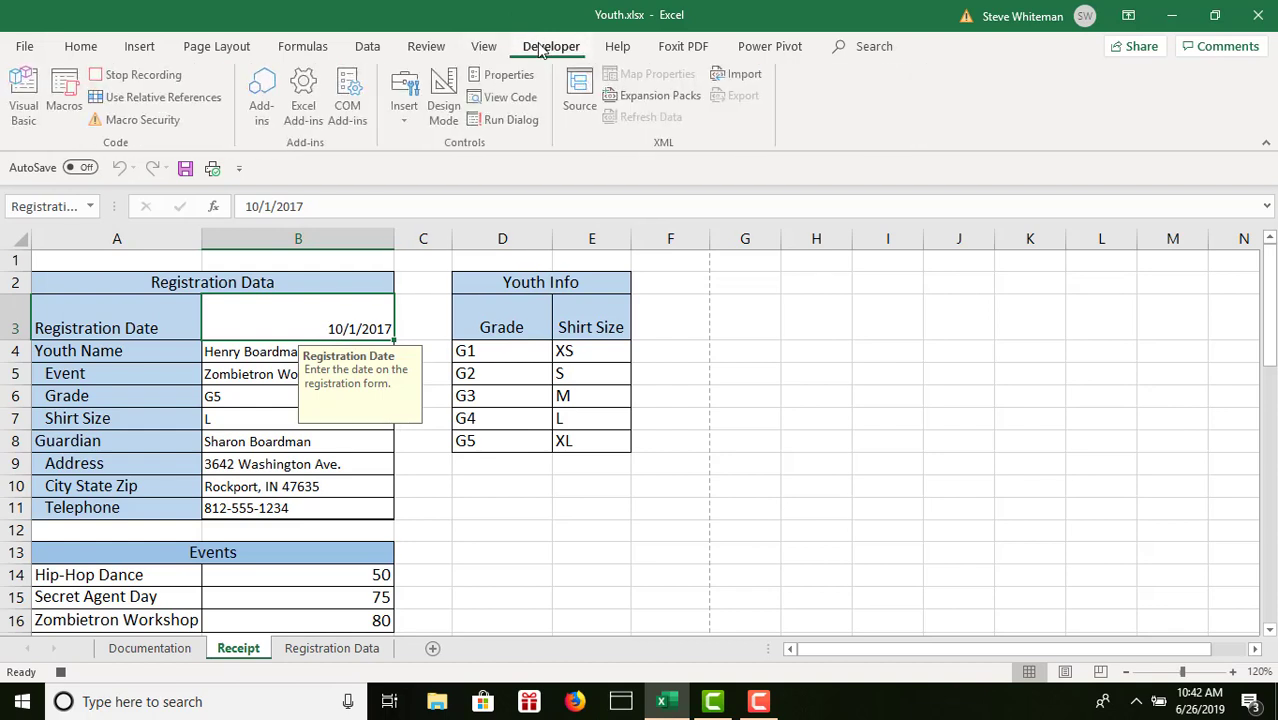
left_click(139, 77)
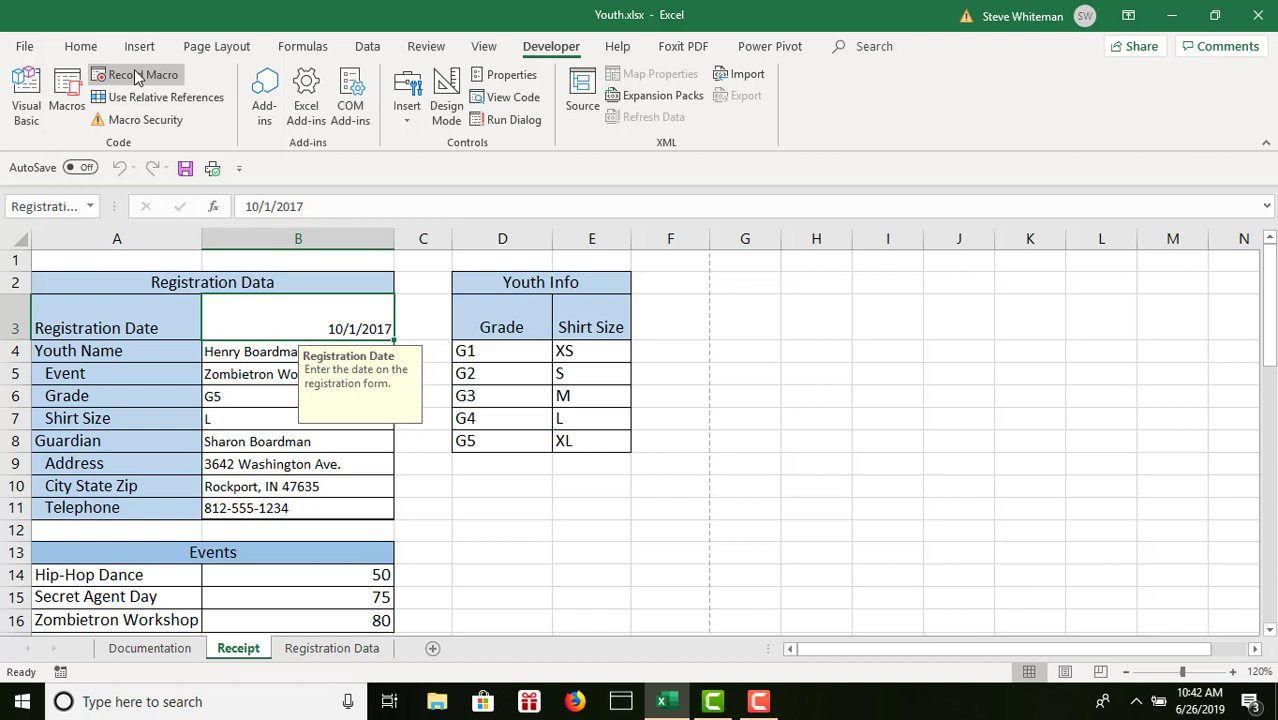
Step: Select cell G9 on the Receipt sheet and run the PDFEvent macro to publish the receipt
left_click(746, 455)
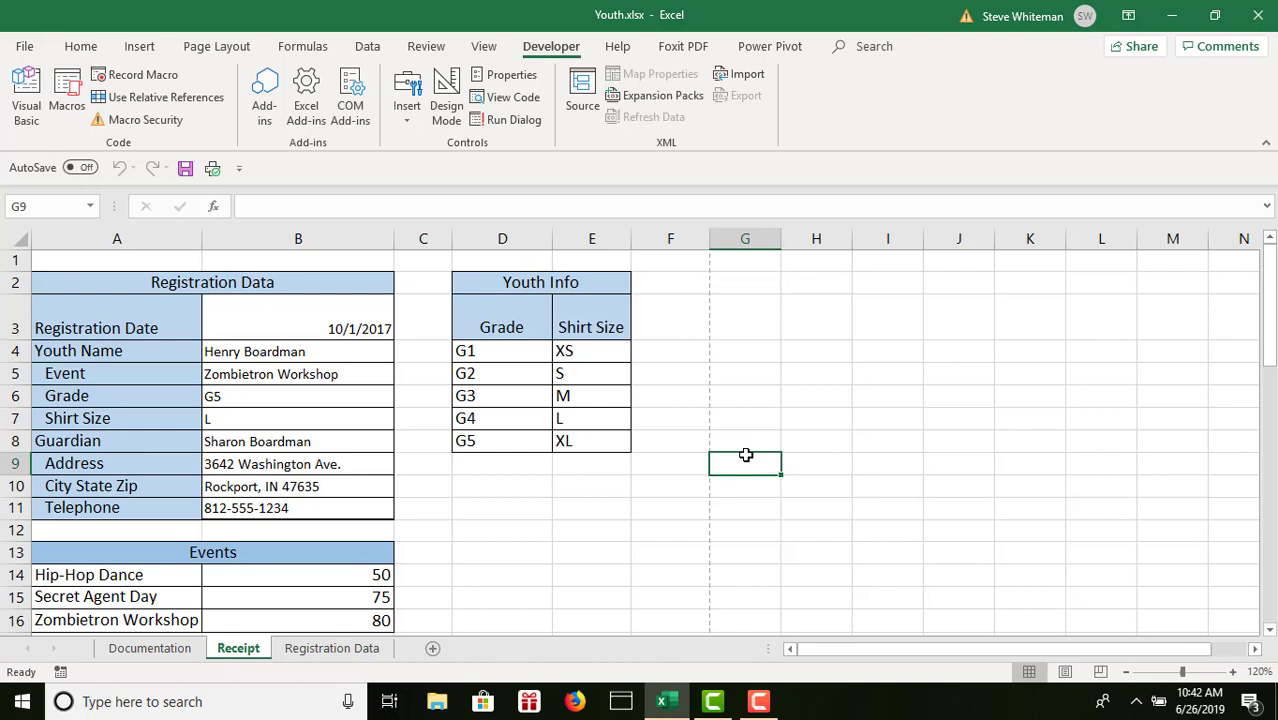
key("ctrl+r")
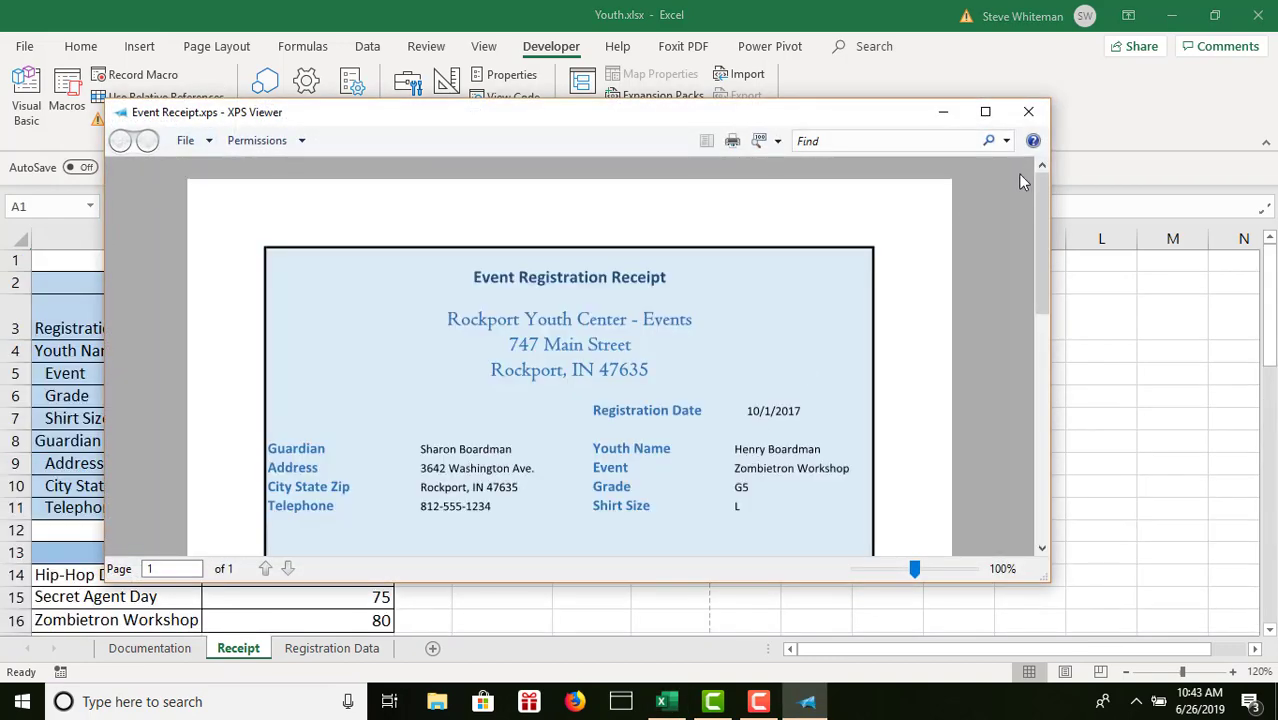
Step: Close the published receipt, select cell G9 on the Receipt sheet and run the TransferData macro
left_click(1029, 116)
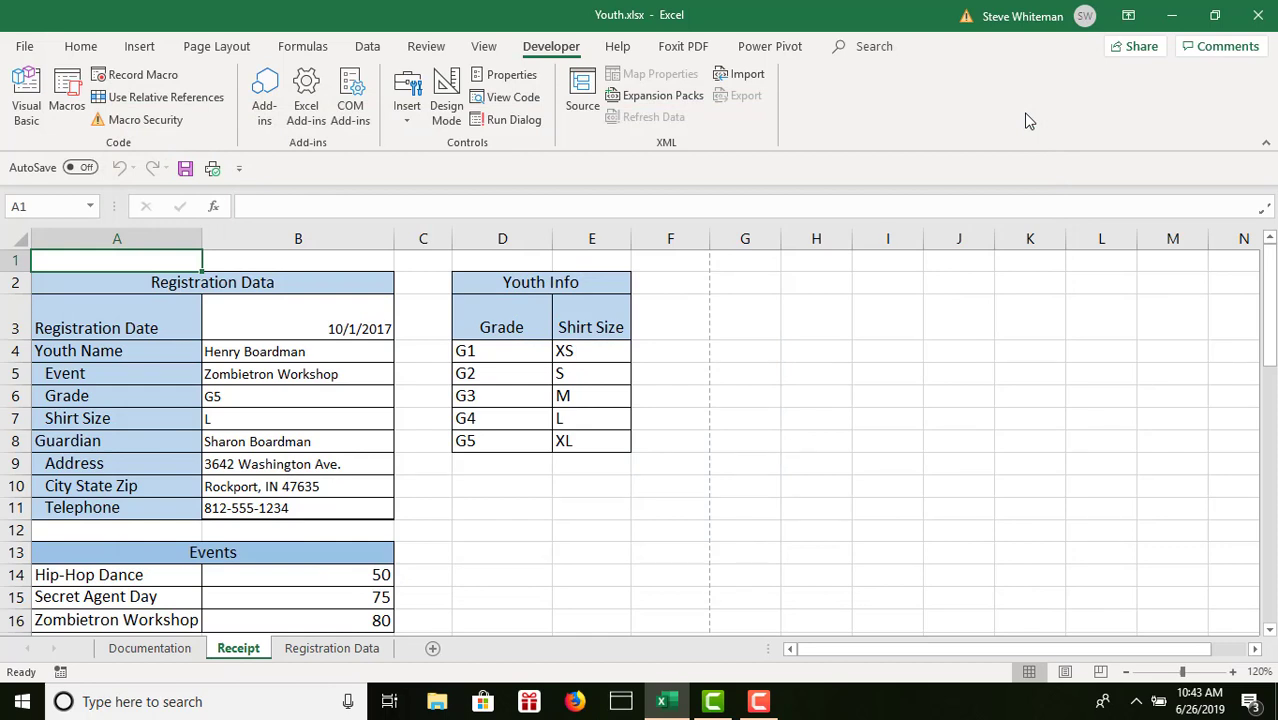
left_click(723, 468)
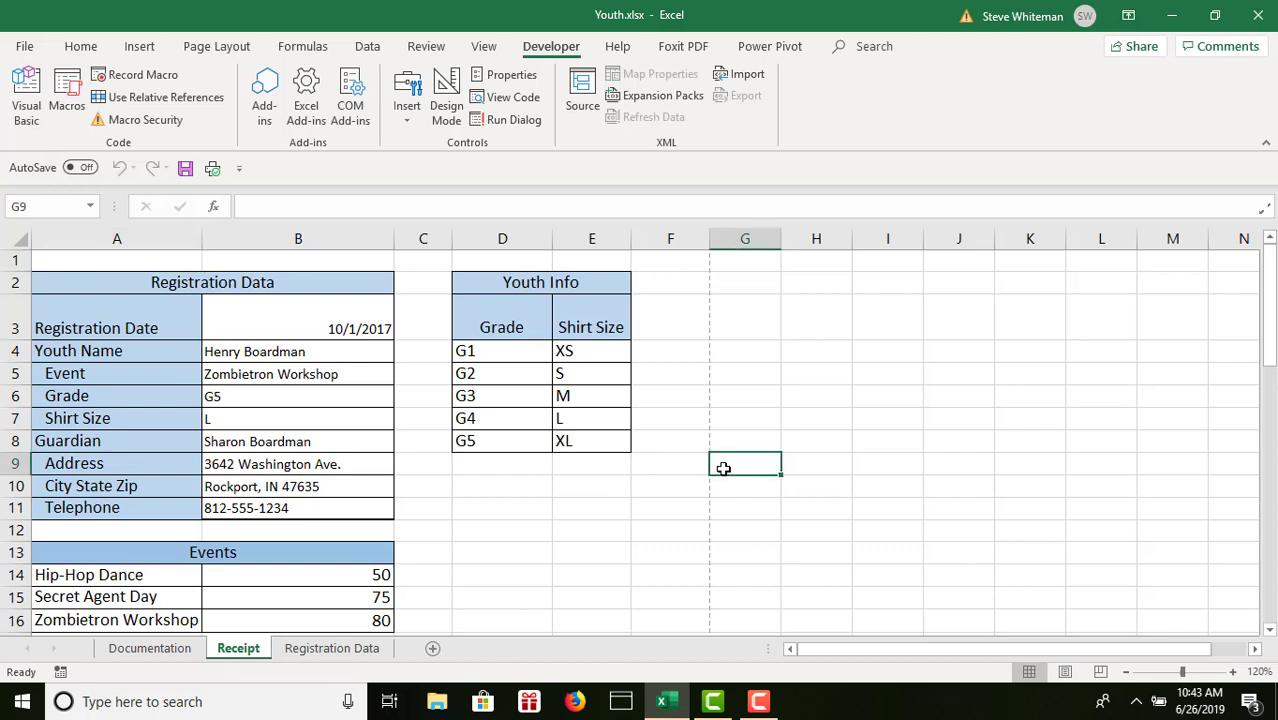
key("Tab")
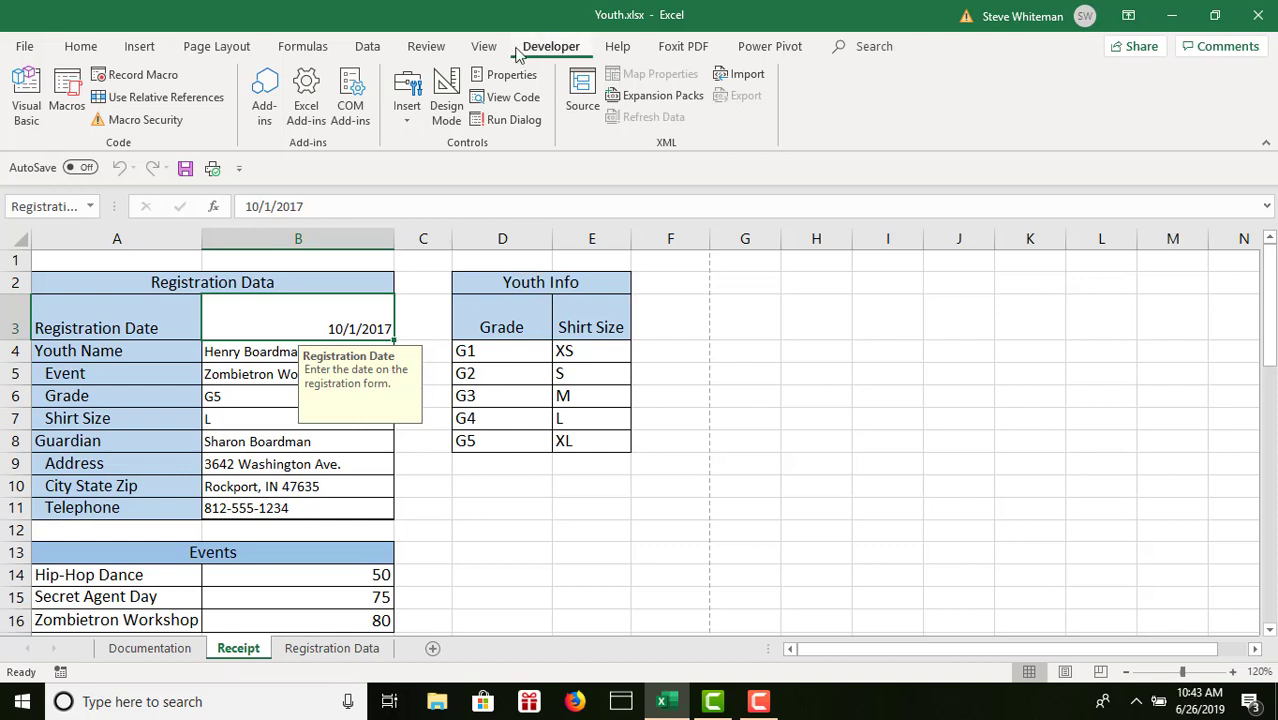
Step: Draw a form control button over cells D10:D11 on the Receipt sheet and assign the PDFEvent macro to it
left_click(407, 123)
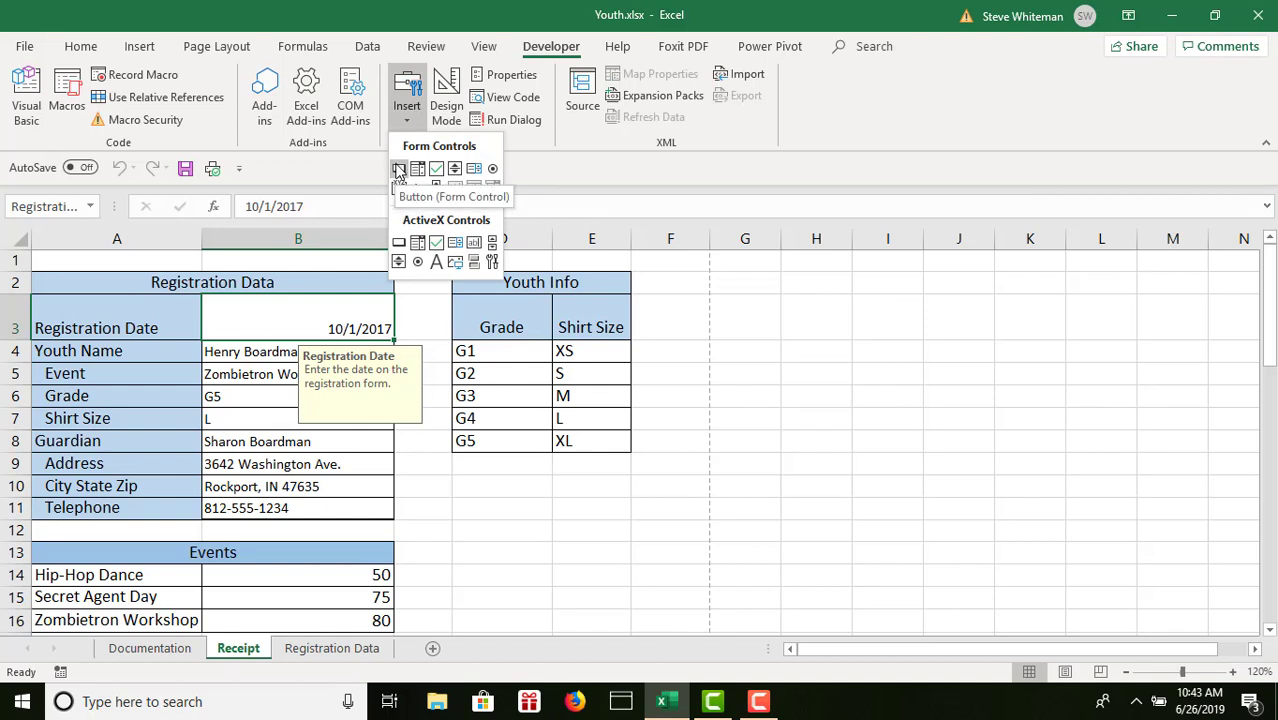
left_click(397, 170)
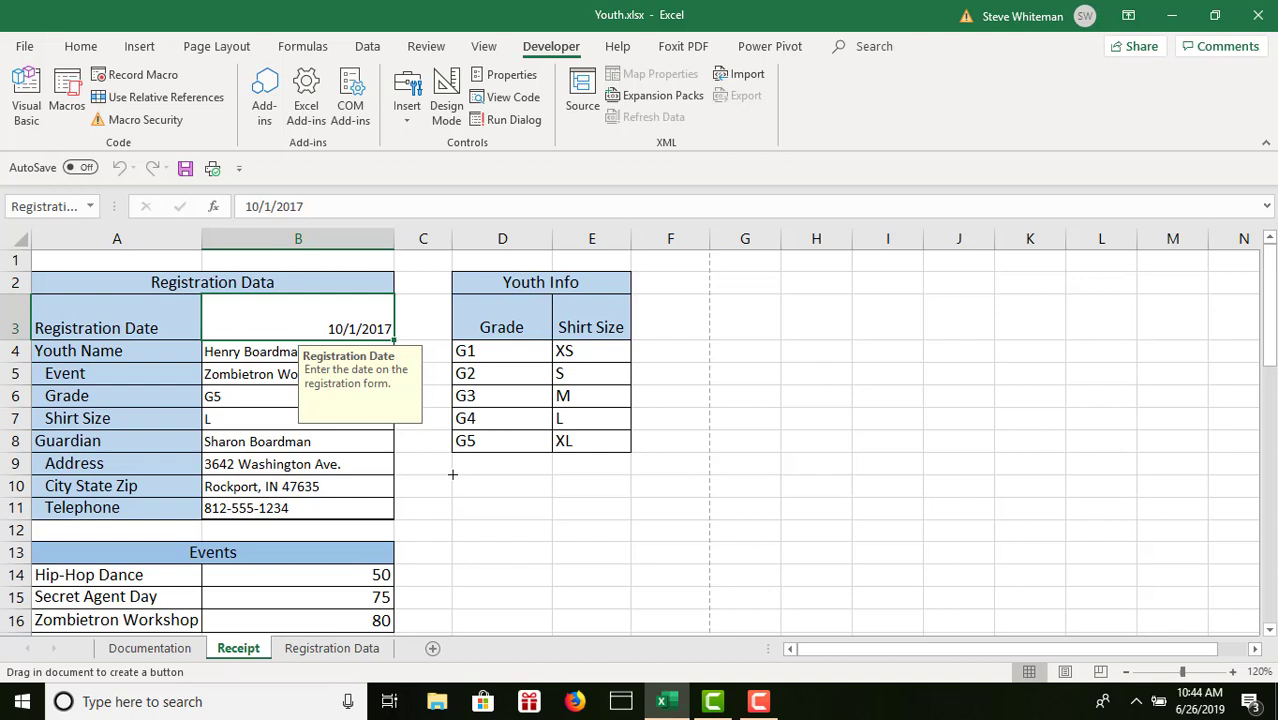
left_click_drag(452, 474, 545, 489)
left_click_drag(554, 500, 552, 517)
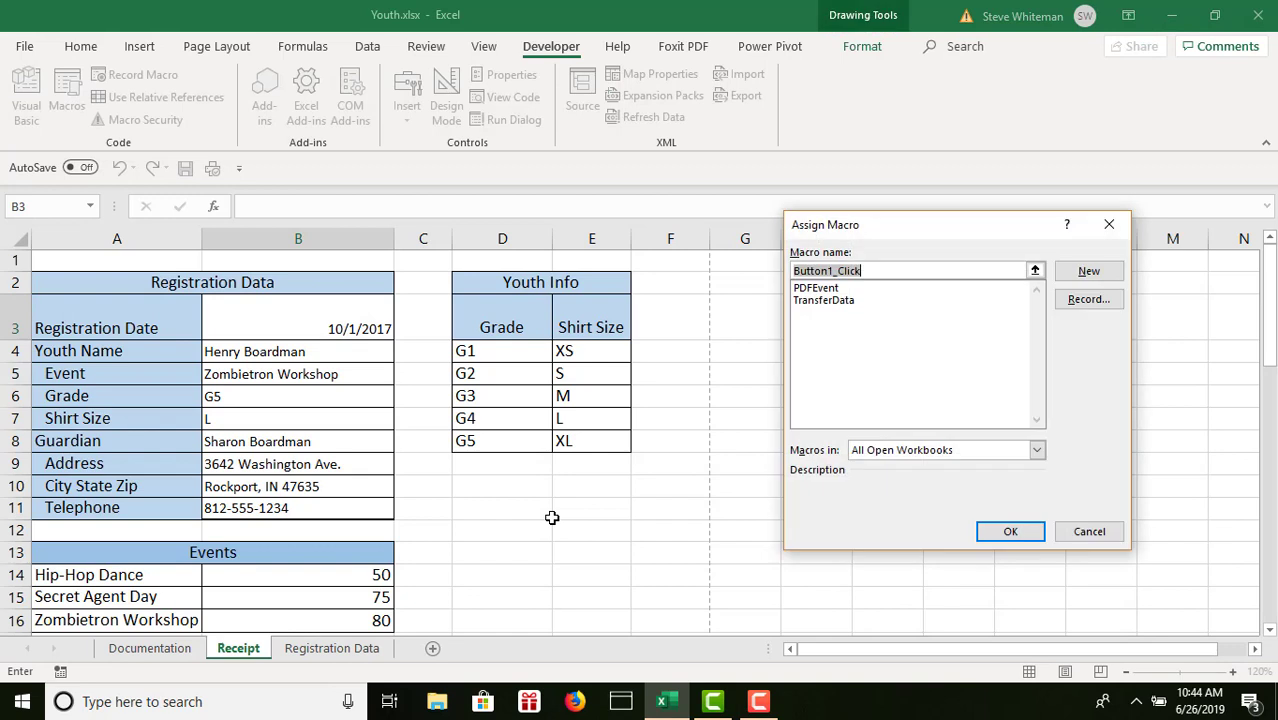
left_click(826, 288)
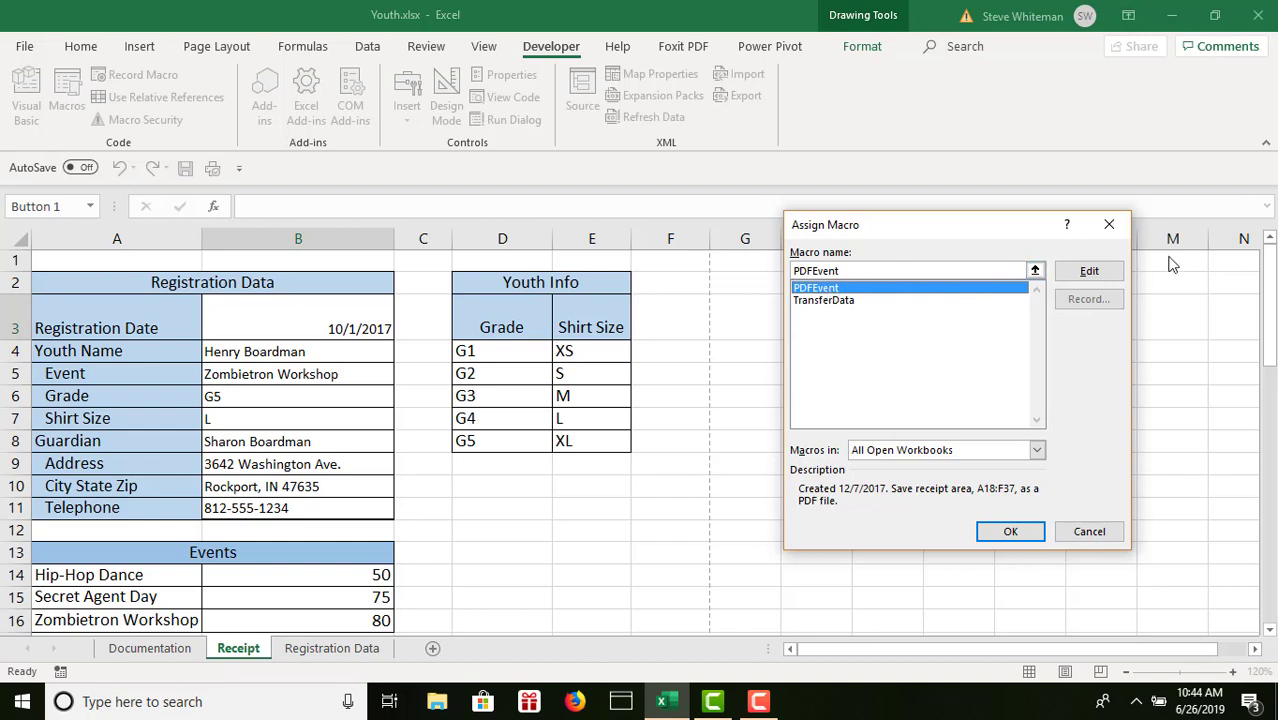
left_click(1004, 533)
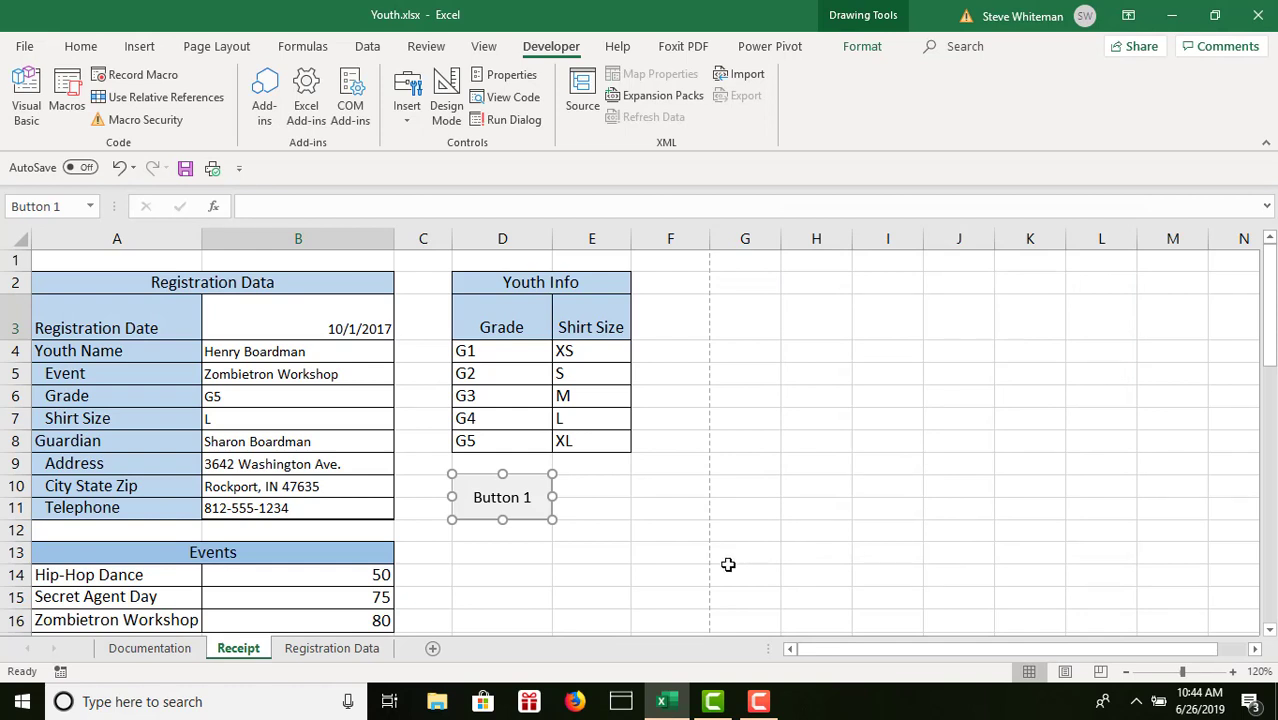
Step: Replace the label of the new PDFEvent button with "Print PDF Receipt"
left_click(476, 493)
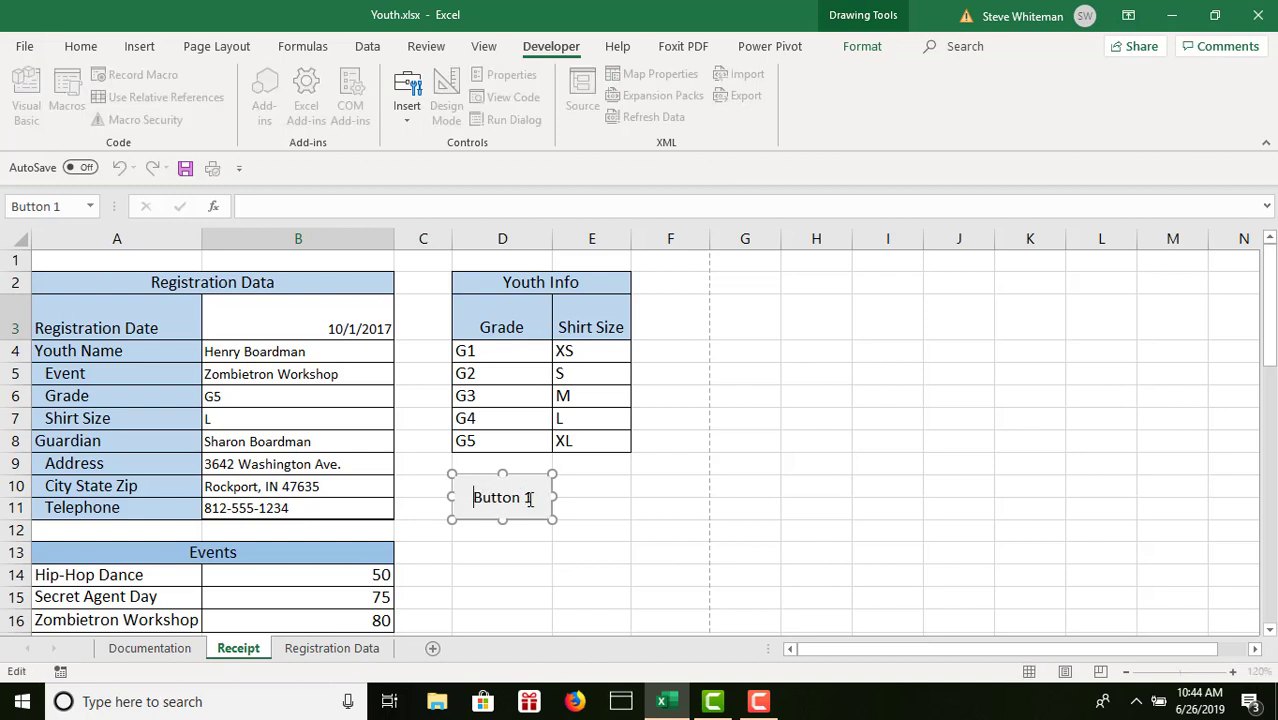
key("Delete")
key("Delete")
key("Delete")
key("Delete")
key("Delete")
key("Delete")
key("Delete")
key("Delete")
type("Print PDF Receipt")
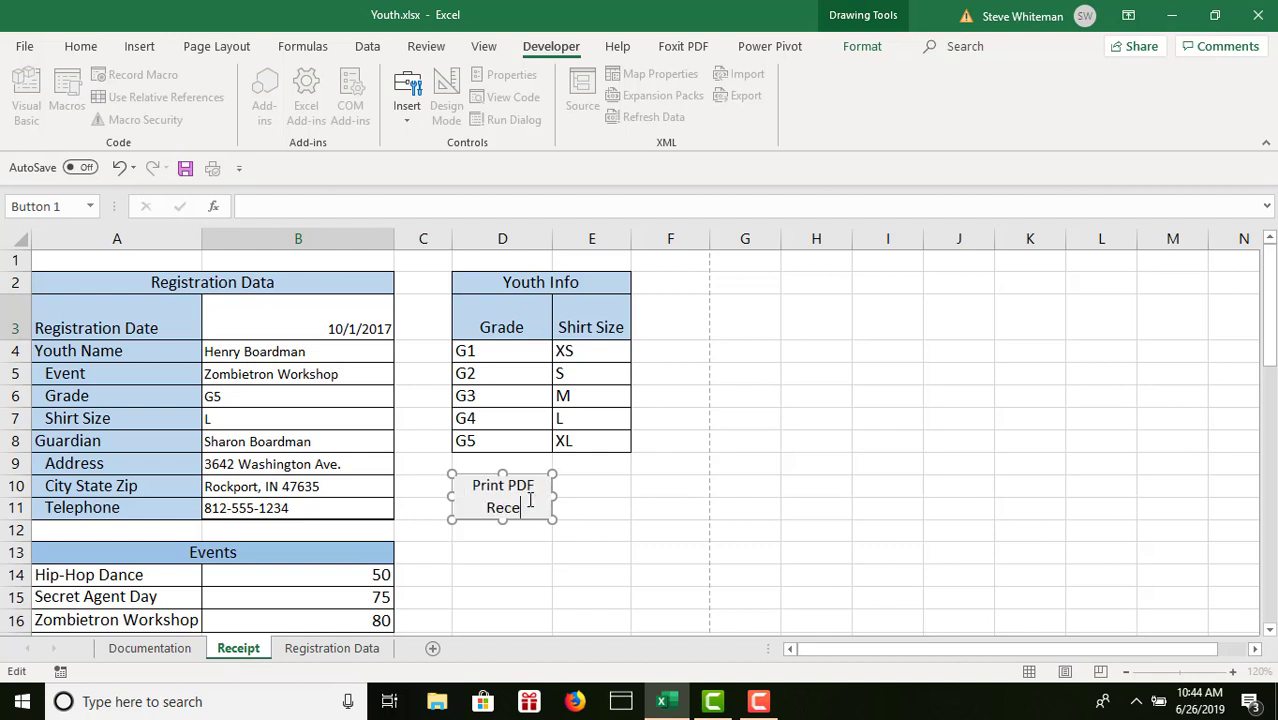
left_click(597, 497)
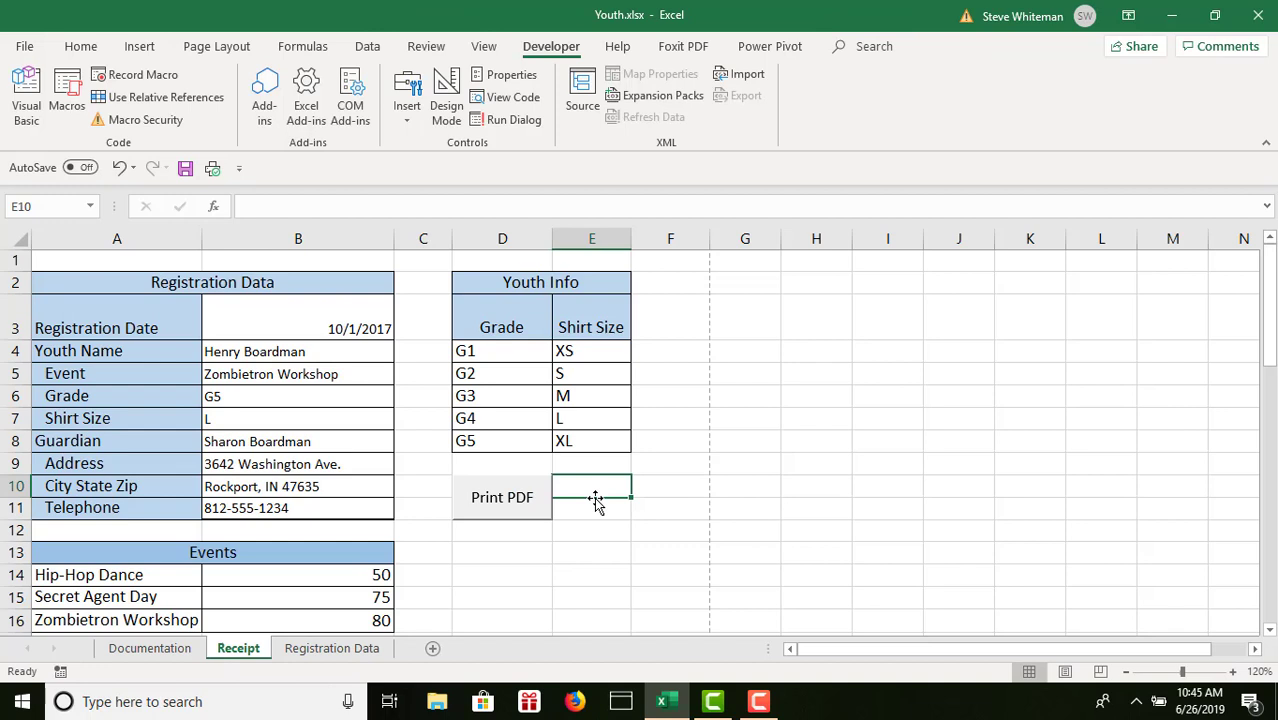
Step: Increase the height of the Print PDF Receipt button slightly to fit both lines of its label
right_click(506, 503)
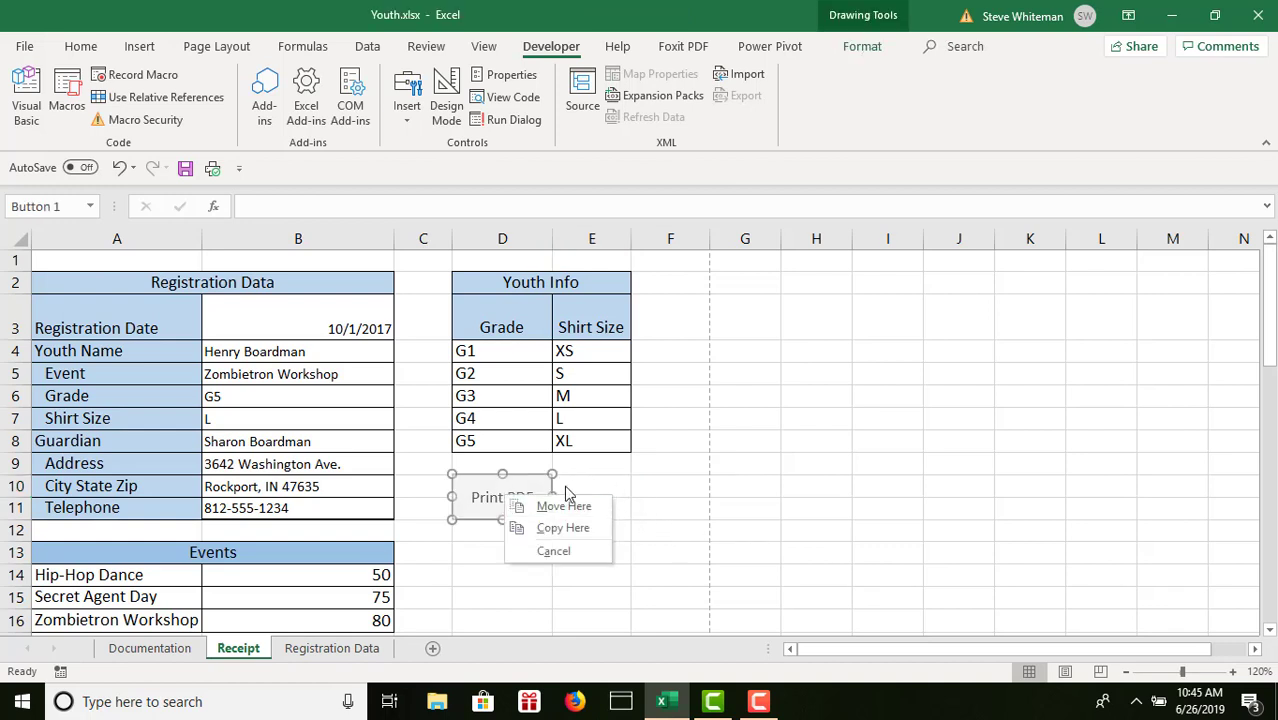
left_click(501, 520)
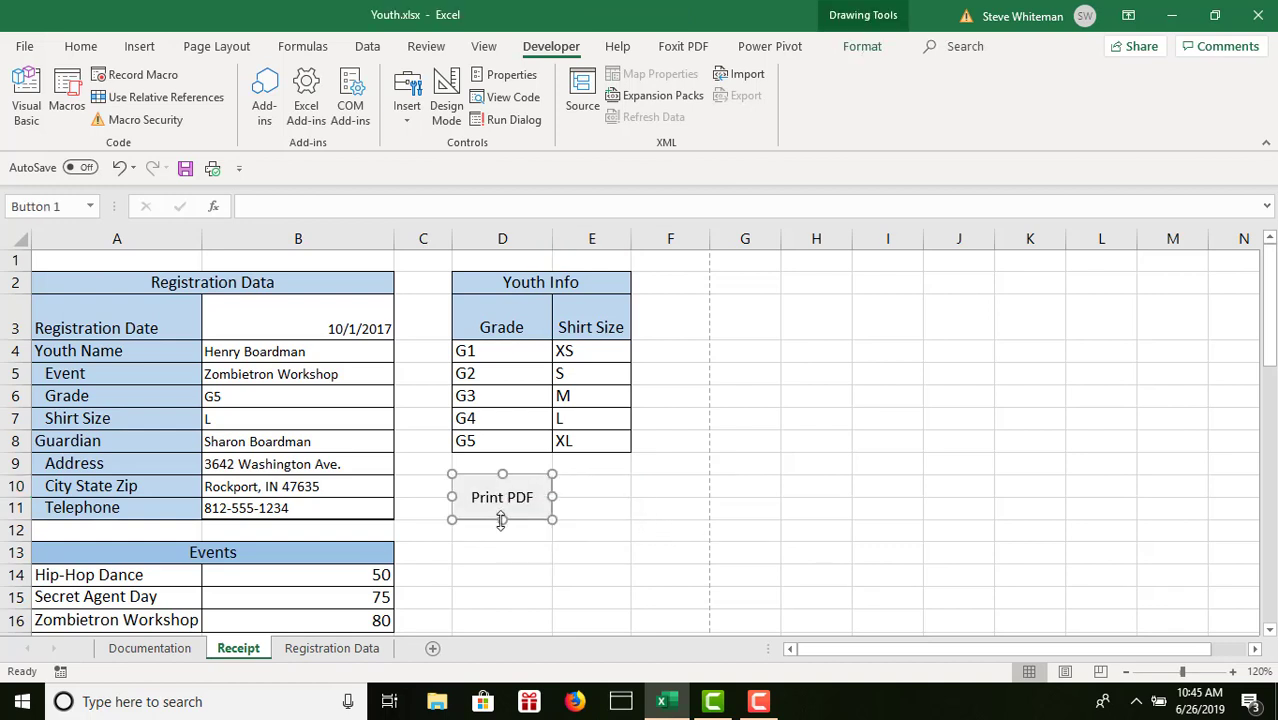
left_click_drag(501, 520, 496, 524)
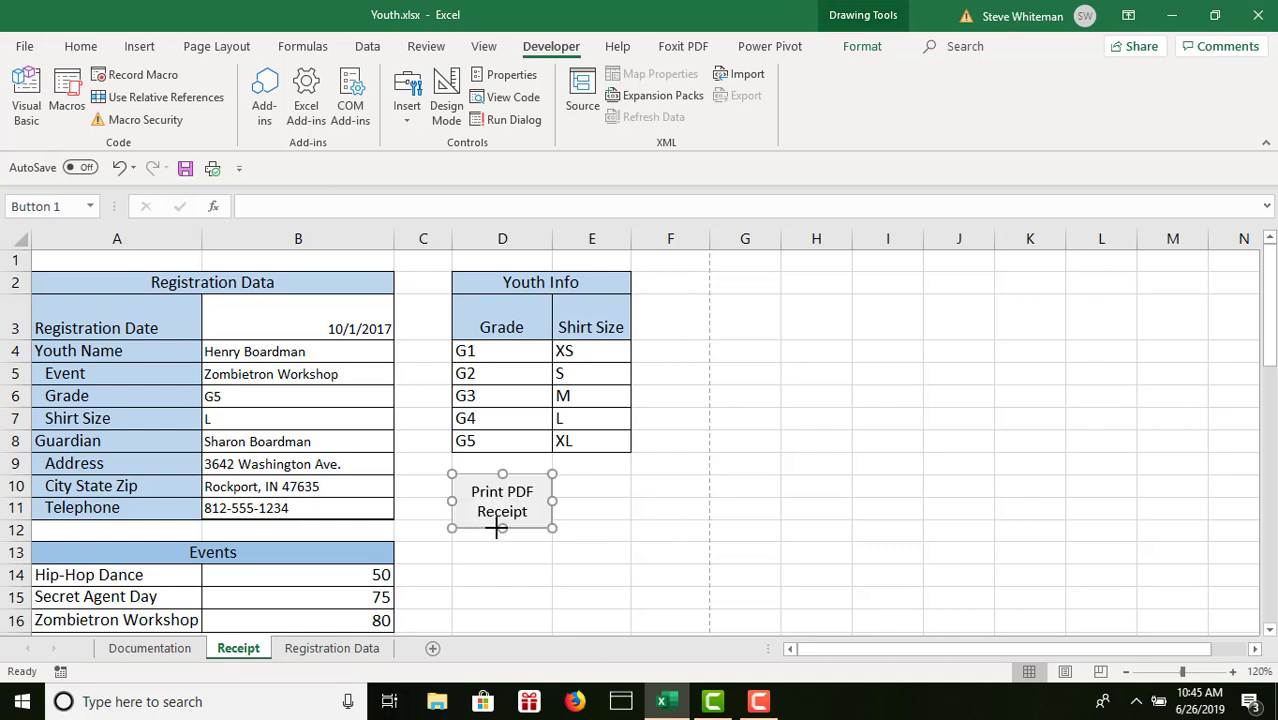
left_click(592, 491)
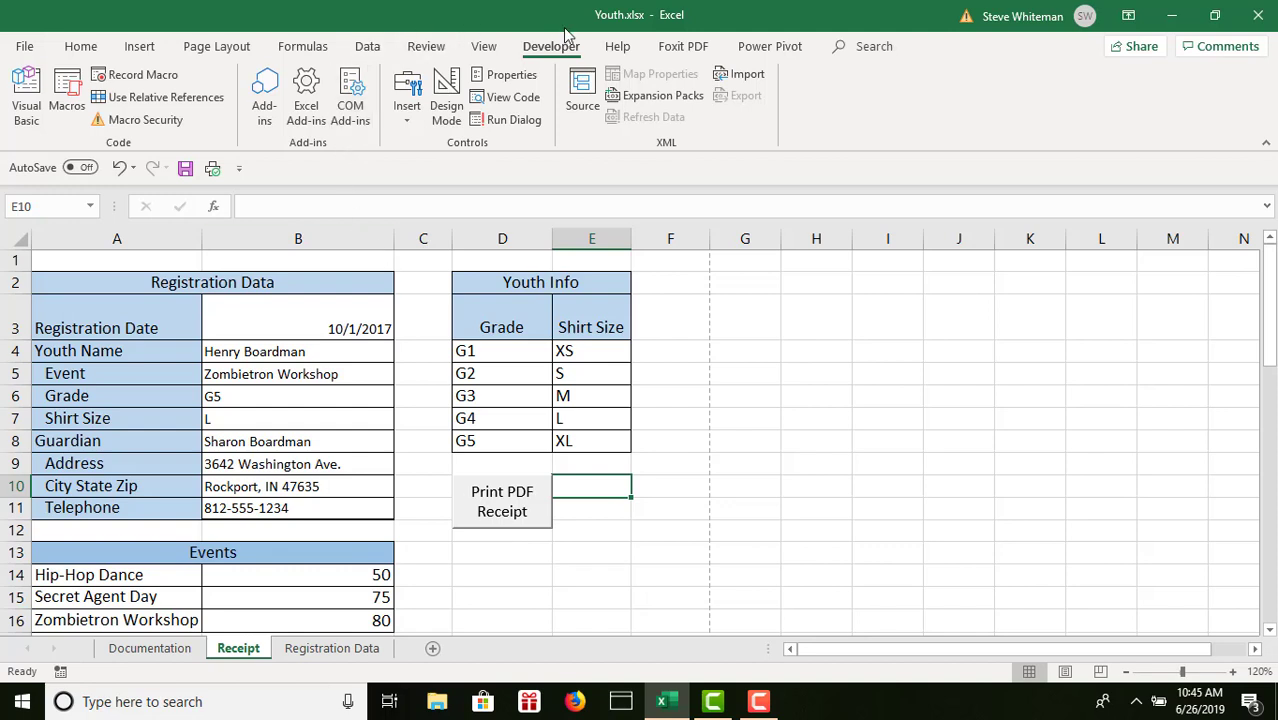
Step: Draw a second form control button over cells D13:D14 and assign the TransferData macro to it
left_click(405, 115)
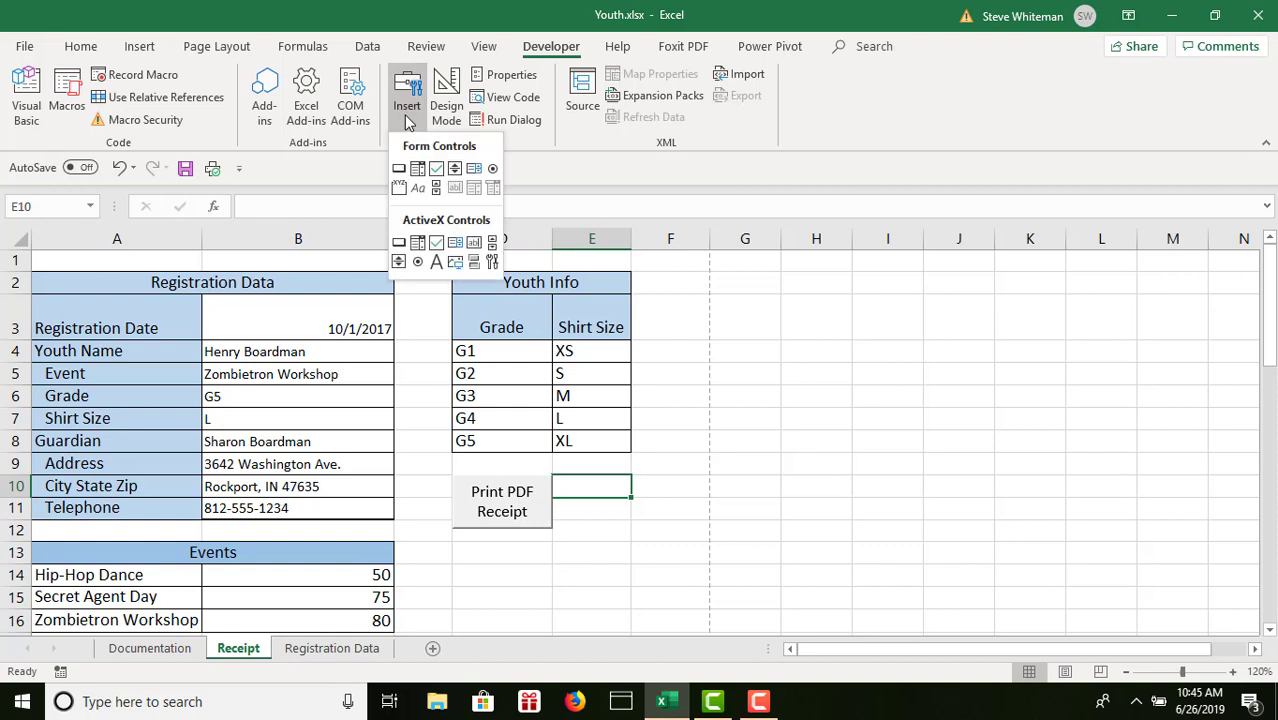
left_click(398, 168)
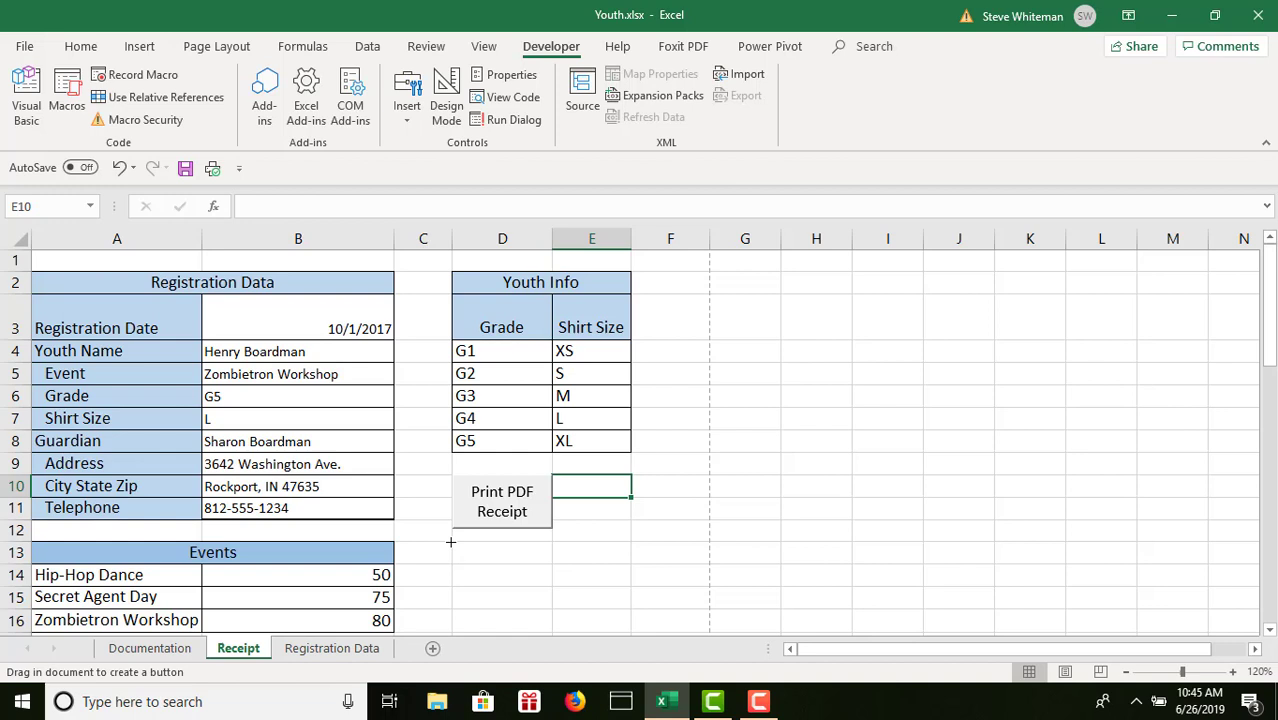
left_click_drag(450, 542, 550, 586)
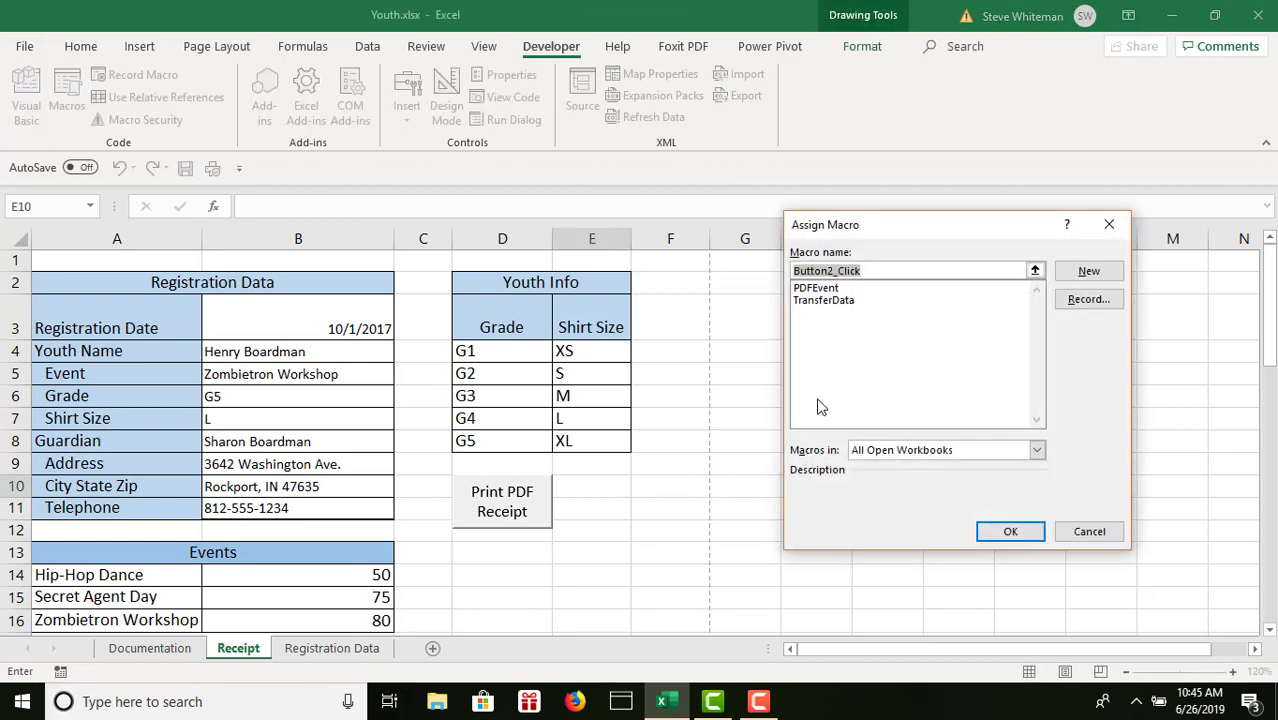
left_click(831, 300)
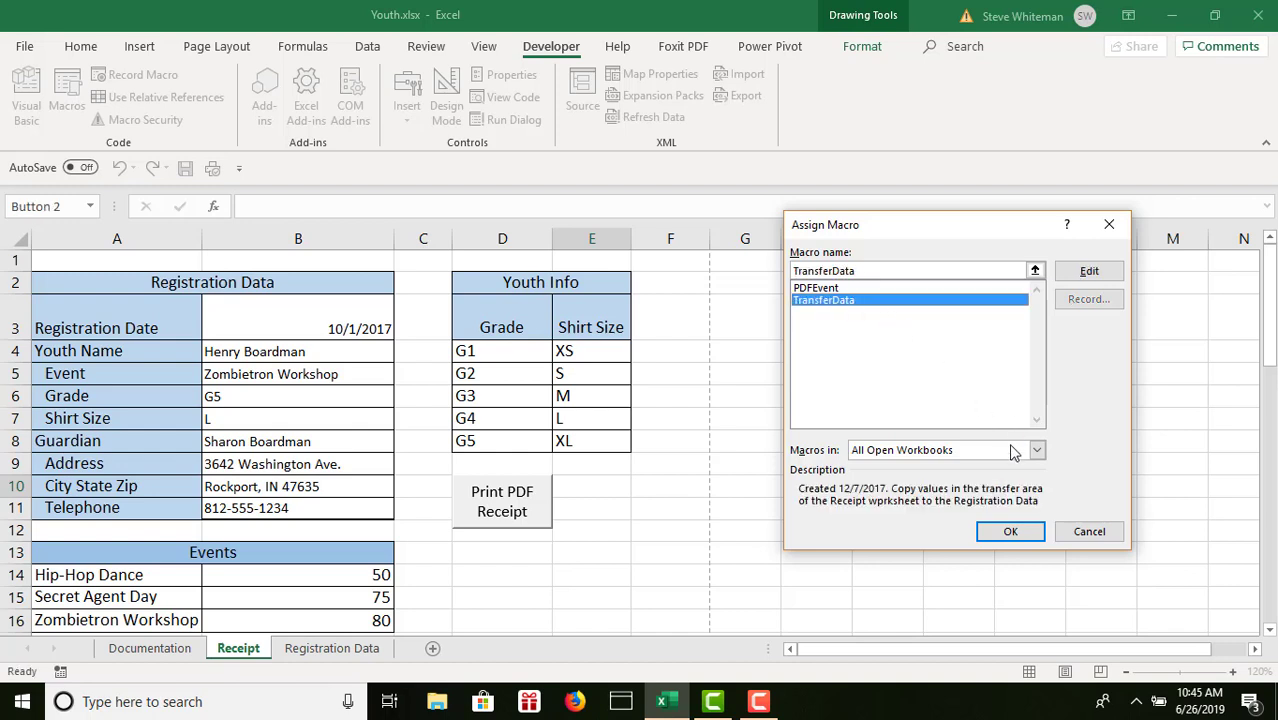
left_click(1011, 533)
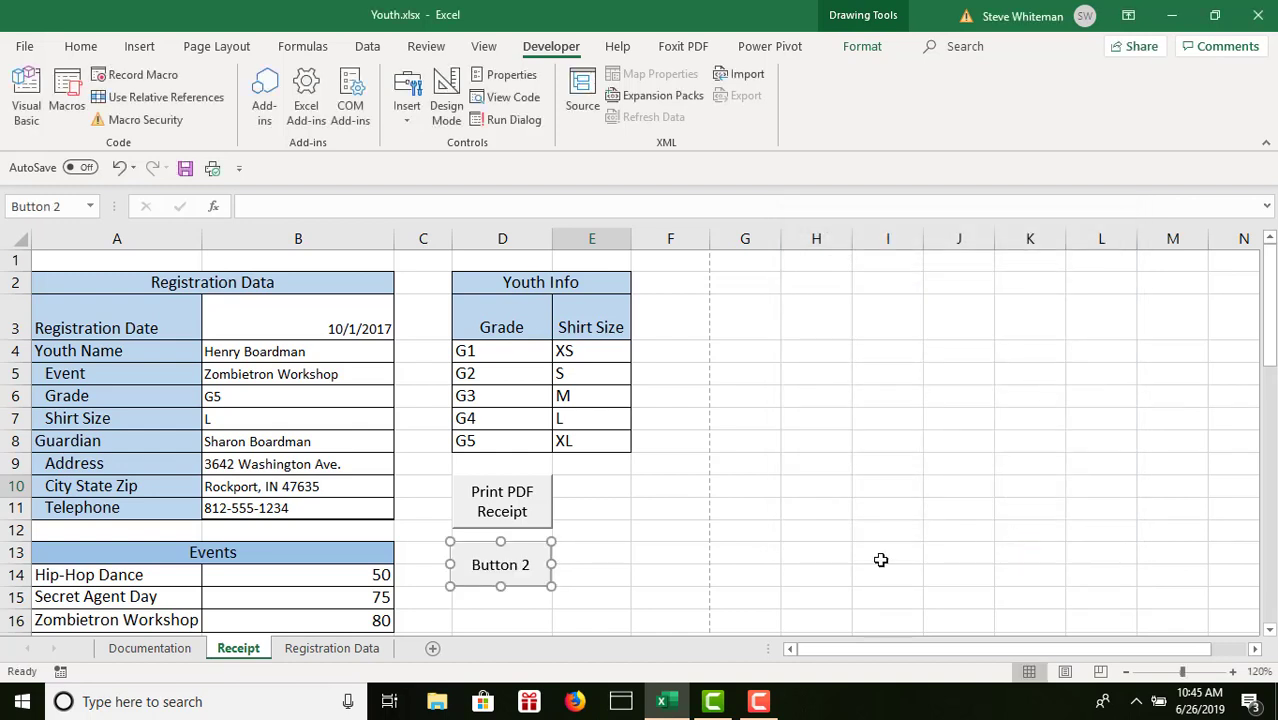
Step: Replace the label of the second button with "Transfer Data"
left_click(474, 565)
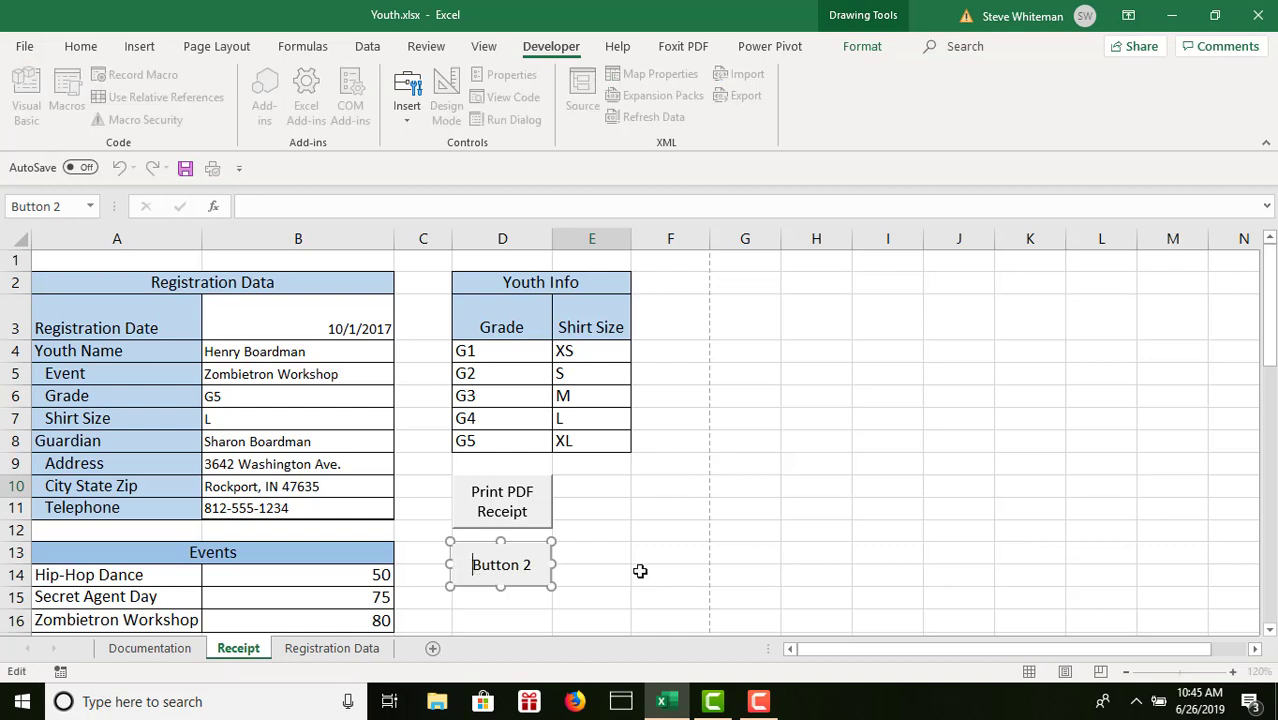
key("Delete")
key("Delete")
key("Delete")
key("Delete")
key("Delete")
key("Delete")
key("Delete")
key("Delete")
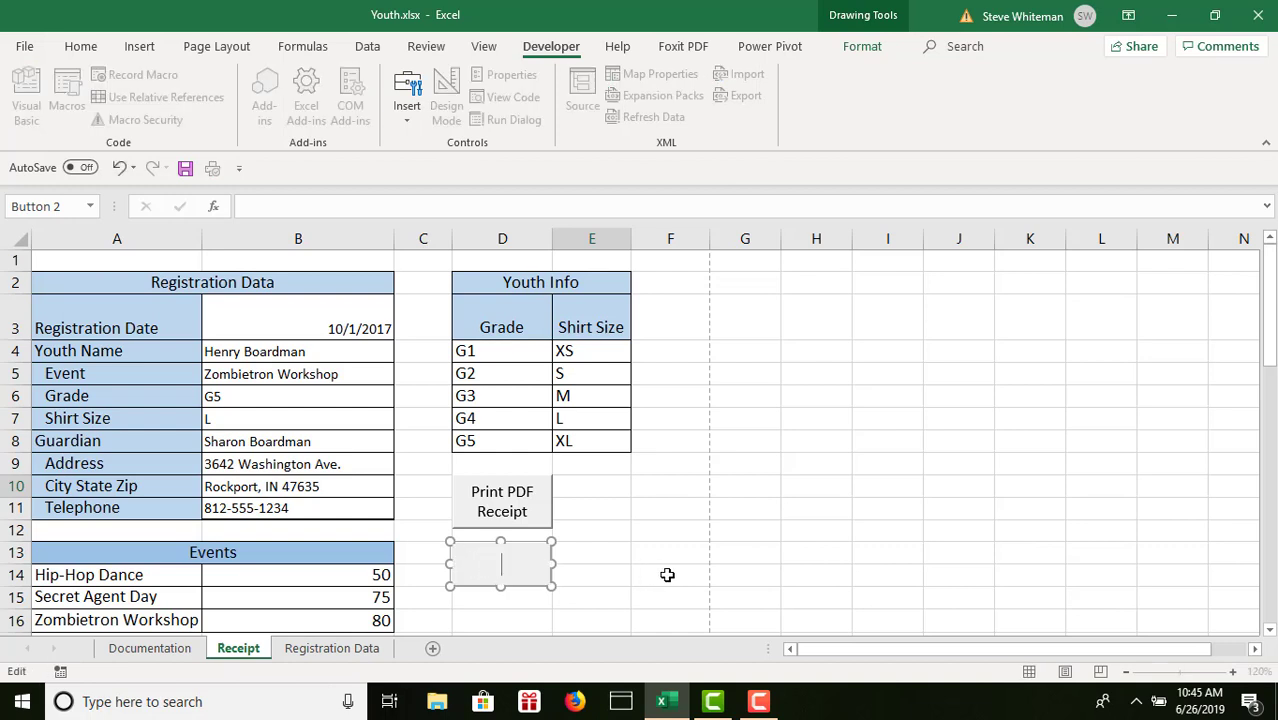
type("Transfer Data")
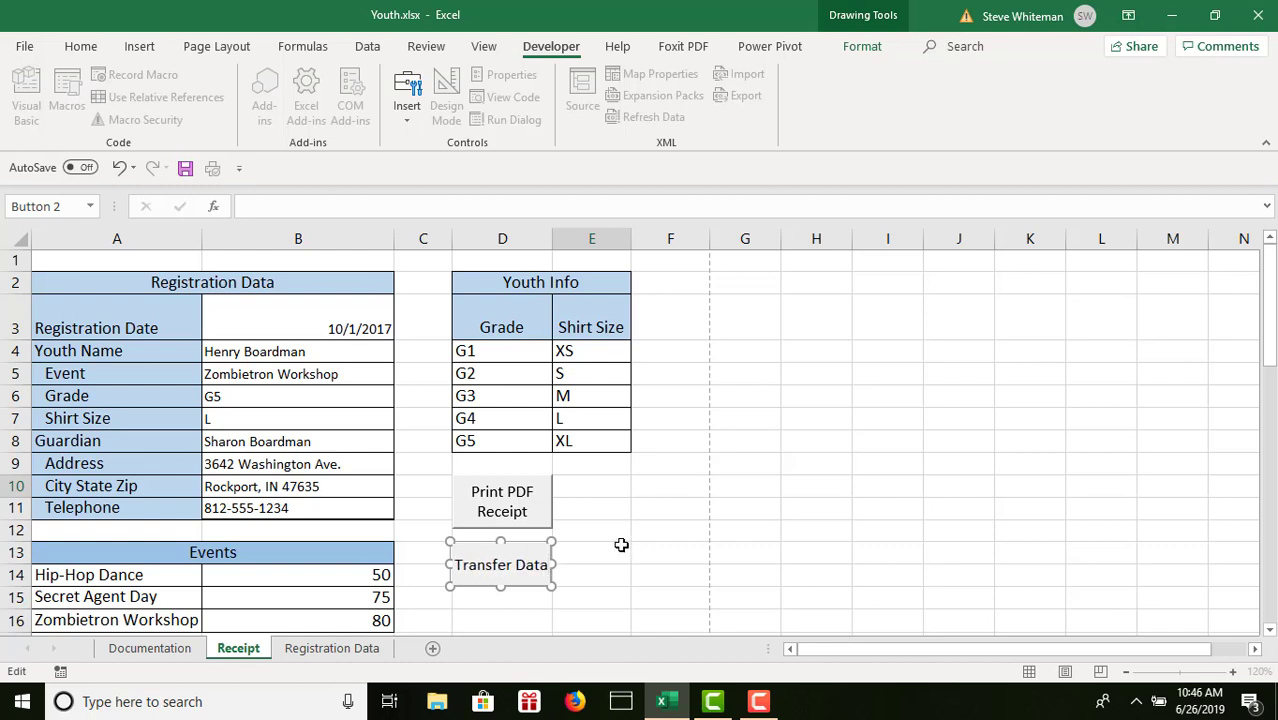
left_click(614, 546)
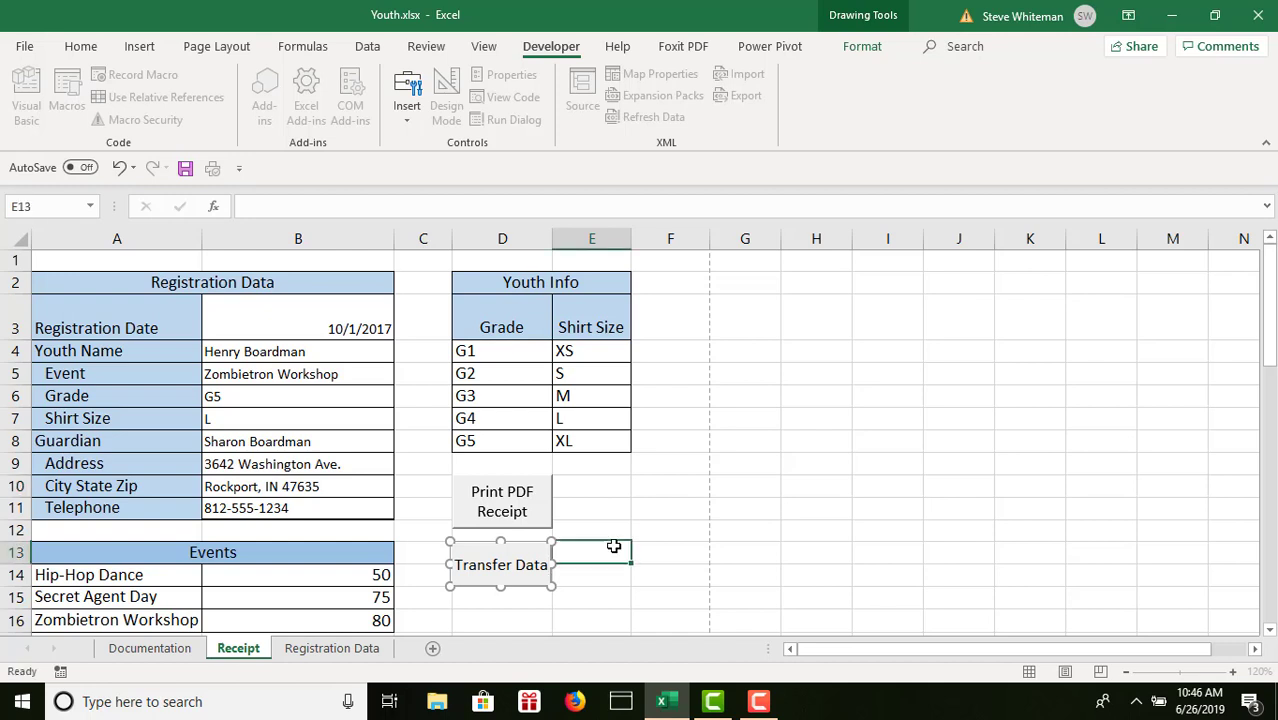
right_click(511, 571)
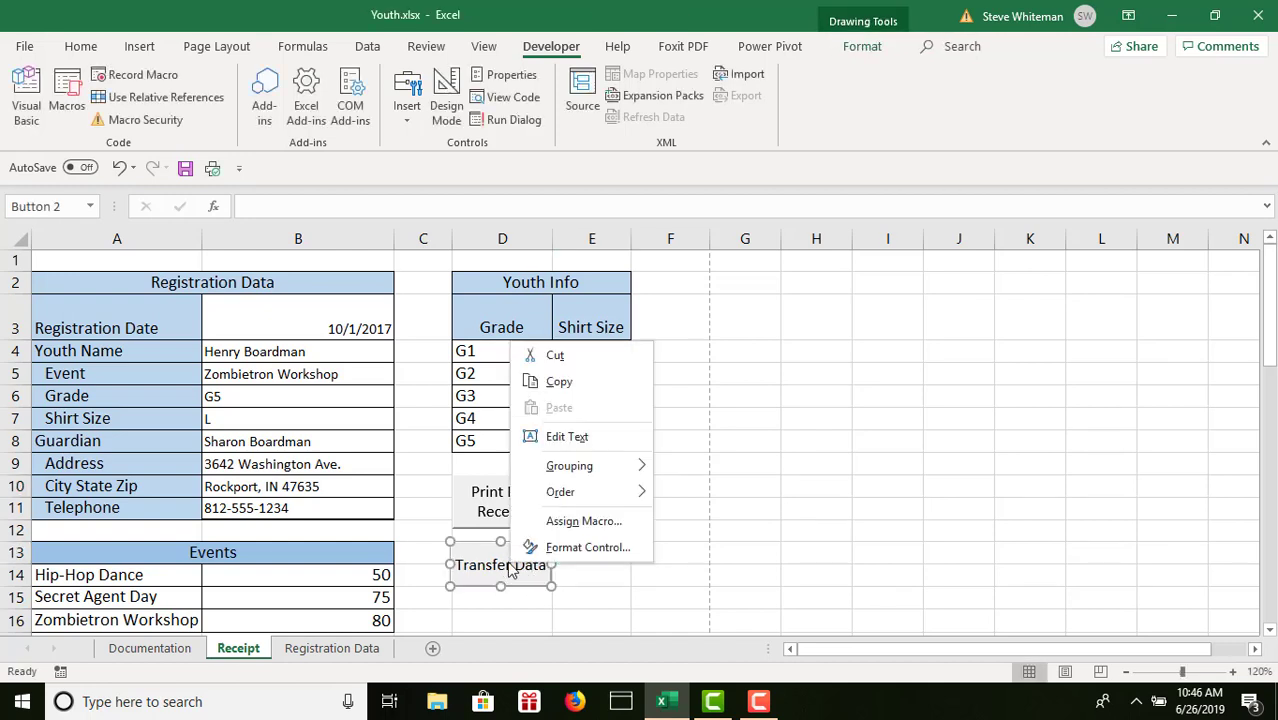
left_click(597, 439)
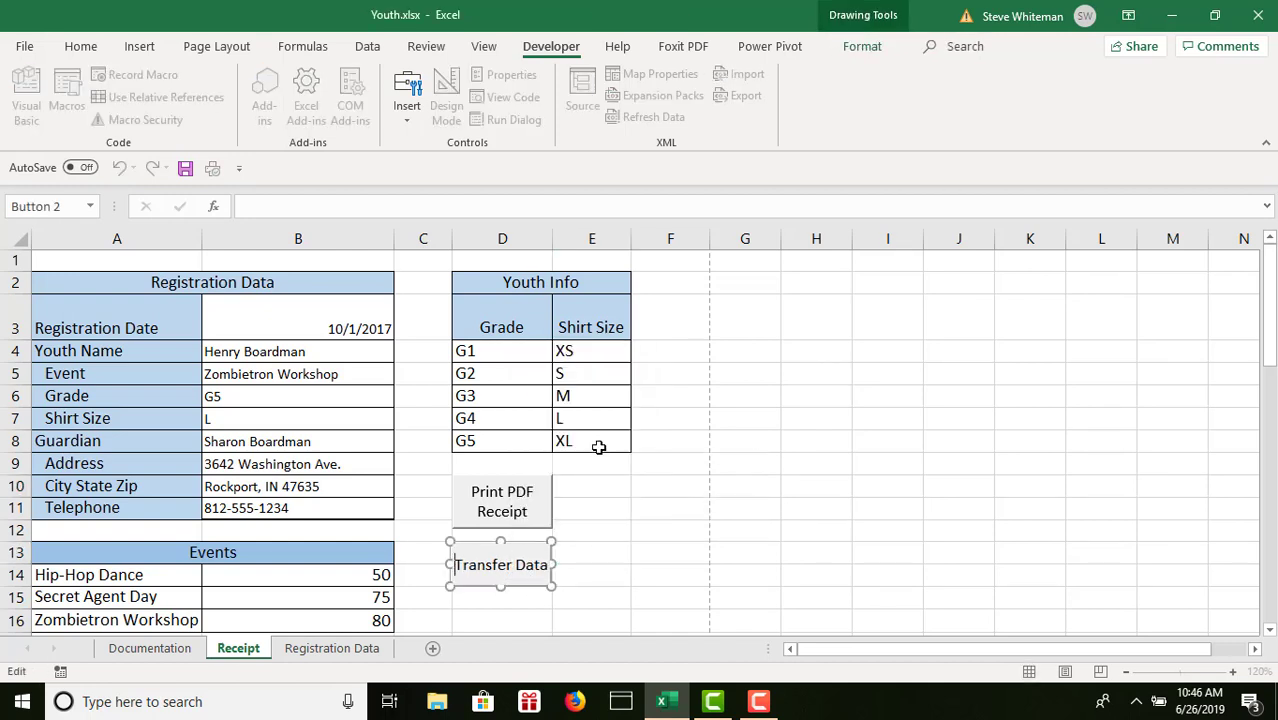
left_click(622, 550)
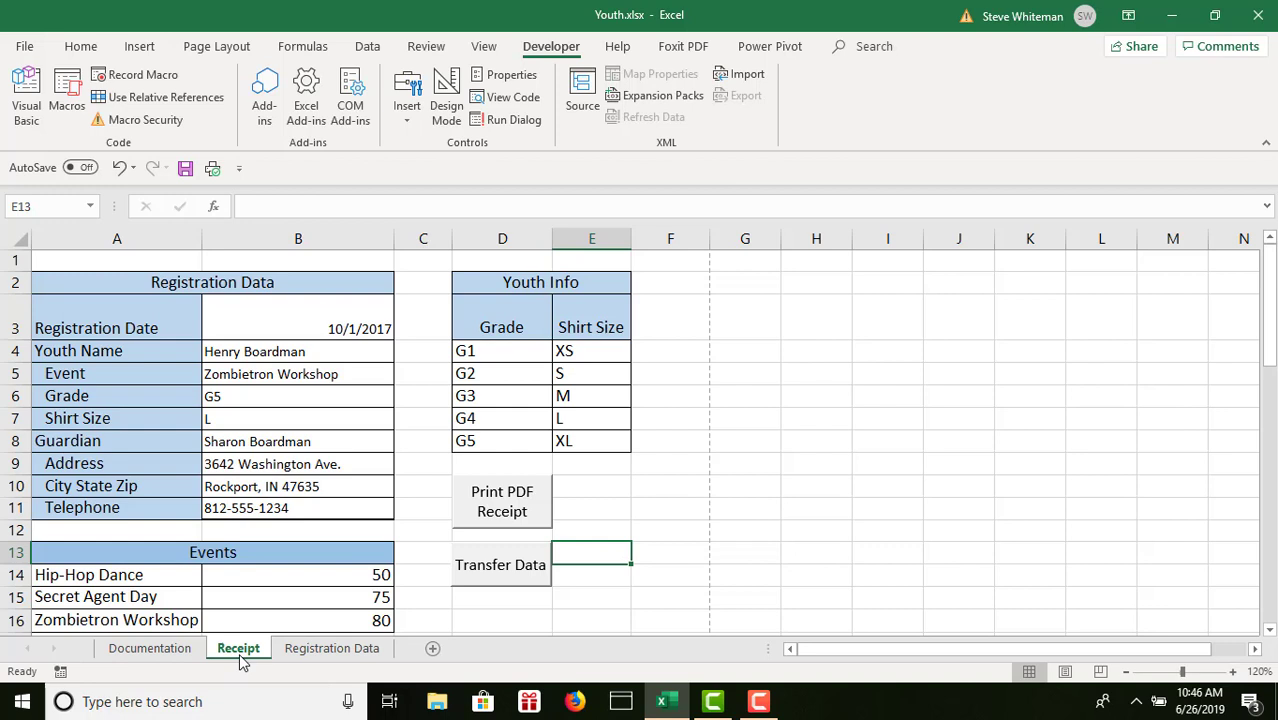
Step: Protect the Receipt worksheet without a password, allowing only selection of locked and unlocked cells
left_click(426, 48)
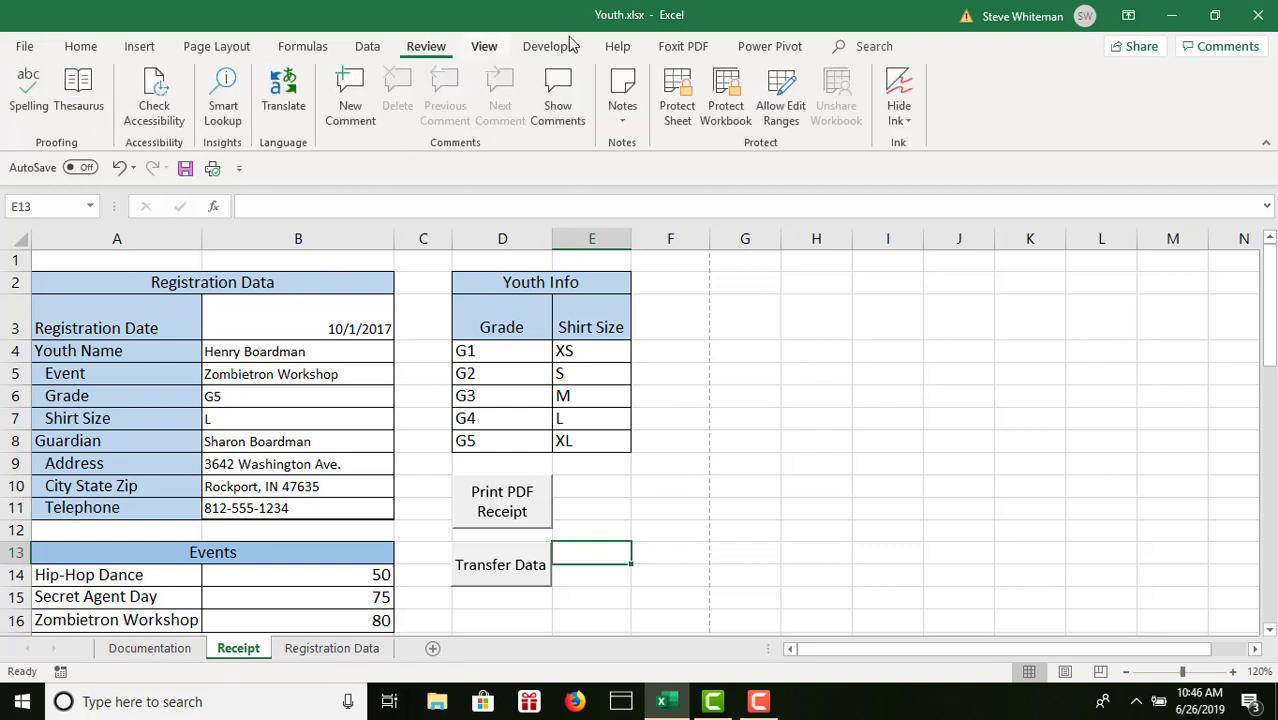
left_click(678, 95)
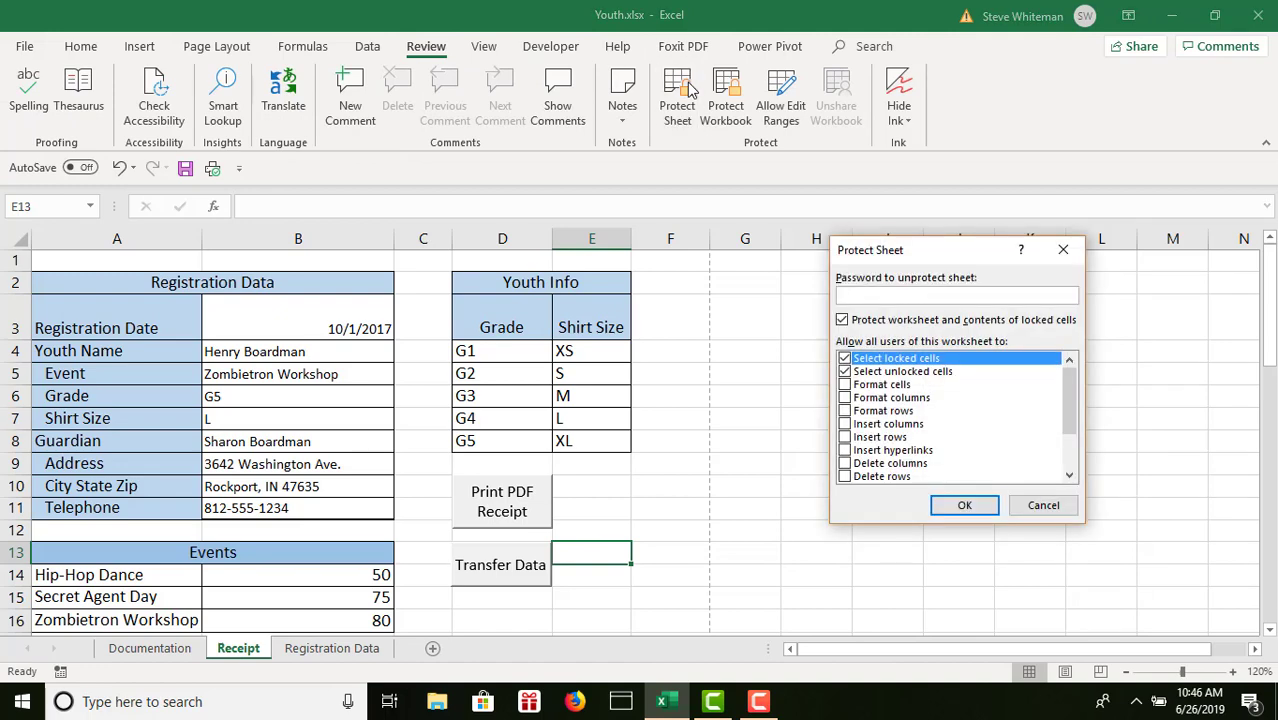
left_click(940, 505)
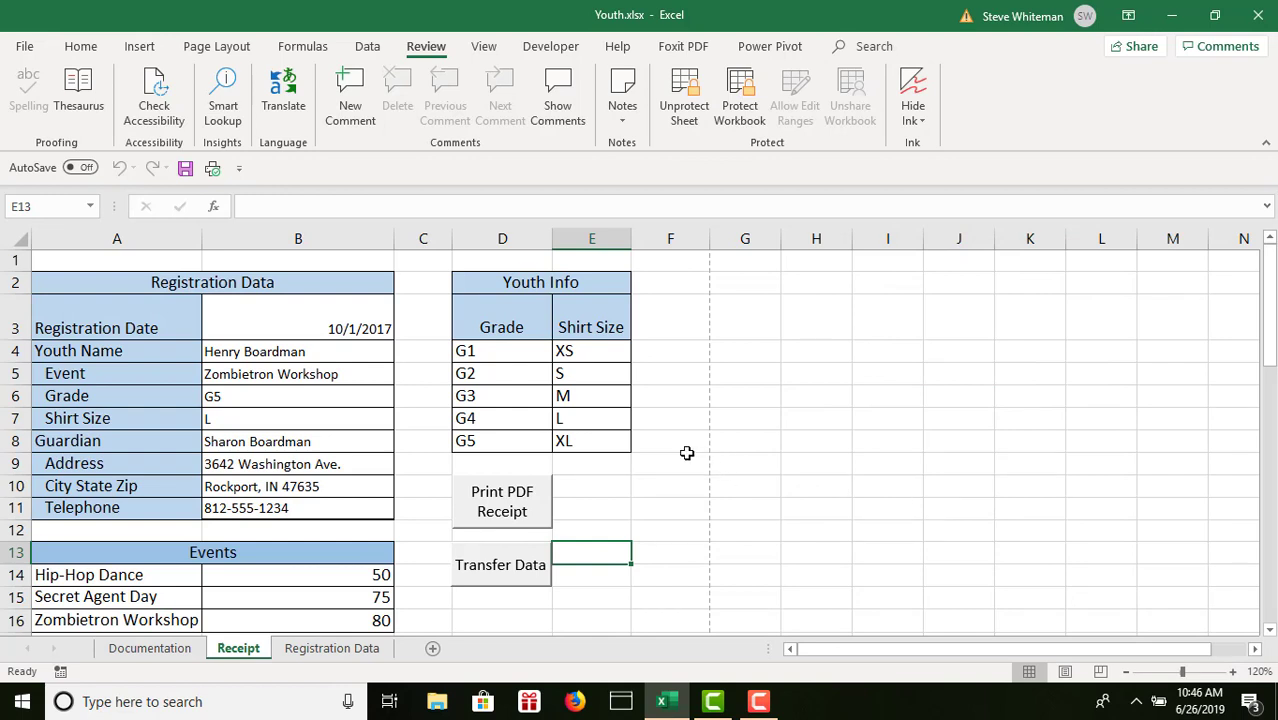
Step: Test the Print PDF Receipt button, closing the published receipt, and test the Transfer Data button
left_click(505, 500)
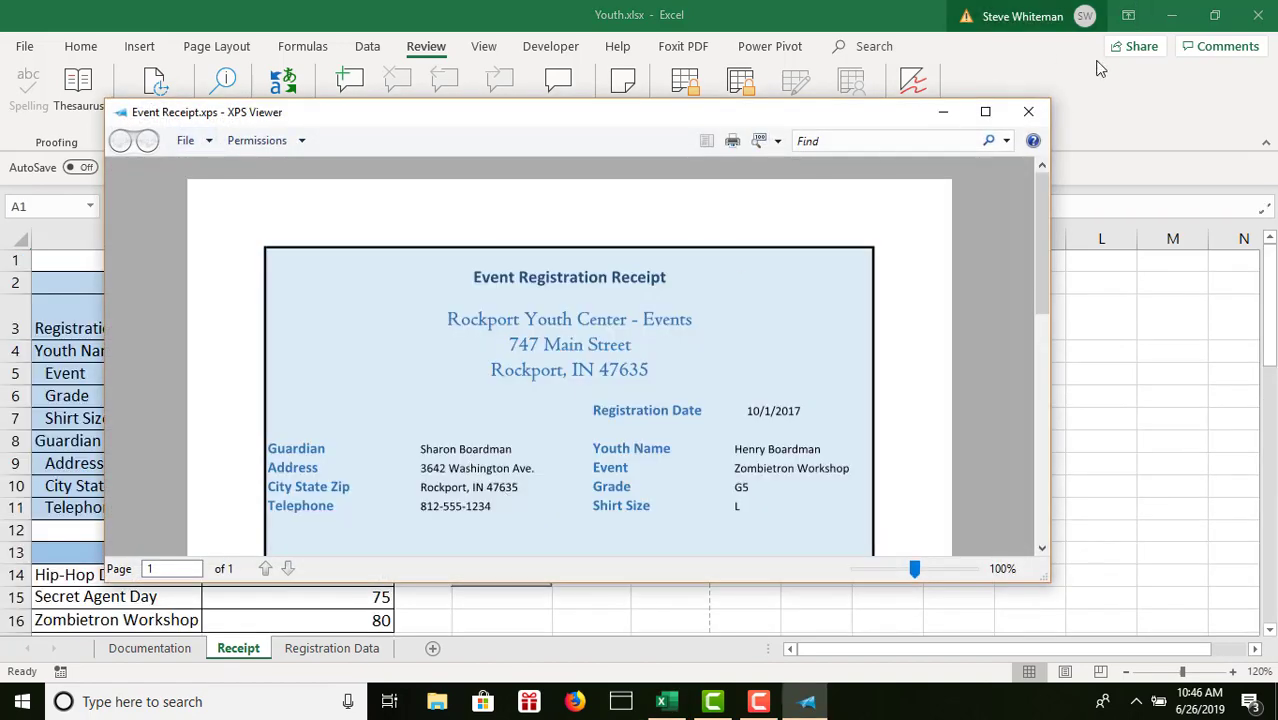
left_click(1028, 111)
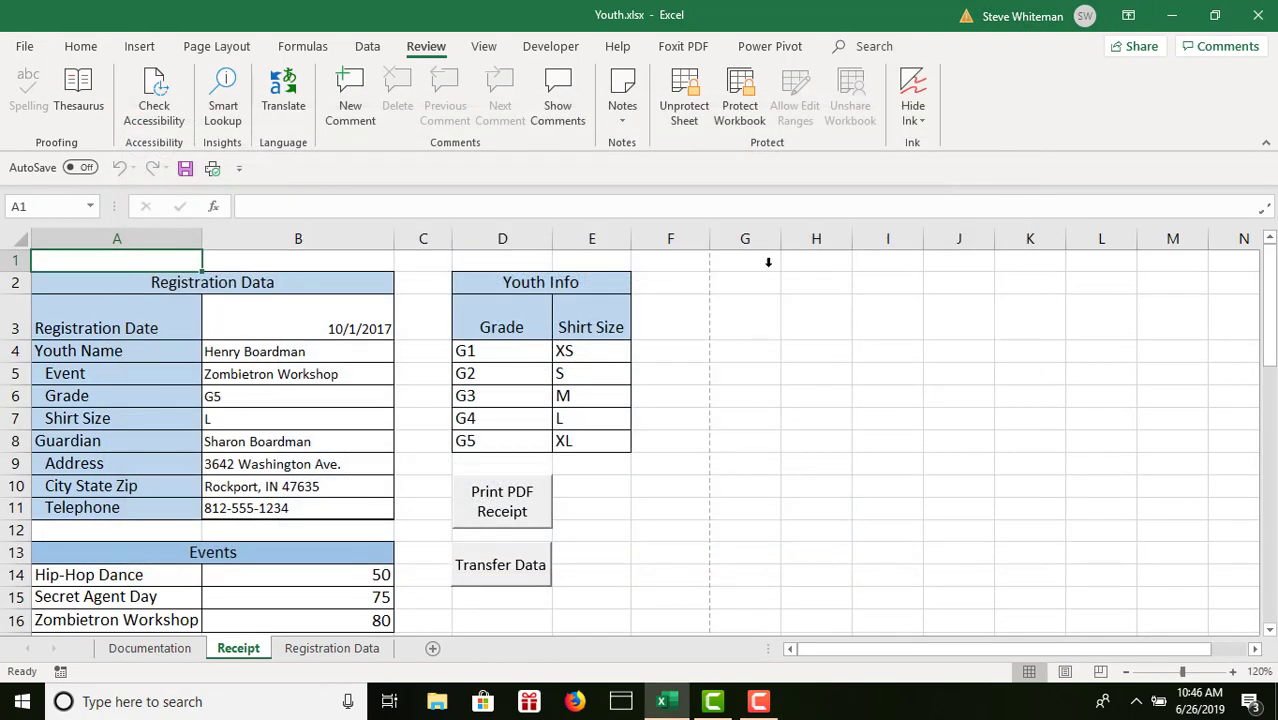
left_click(494, 569)
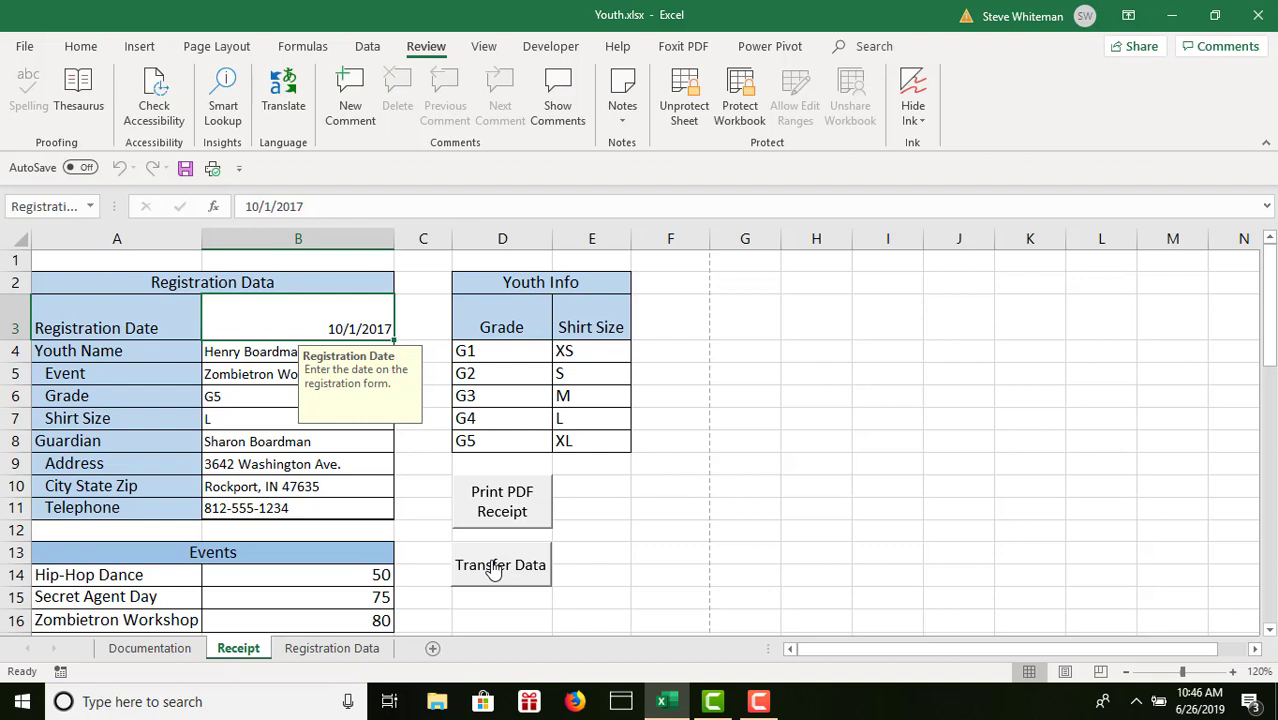
Step: Open the PDFEvent macro's code for editing and review it together with the TransferData code
left_click(550, 46)
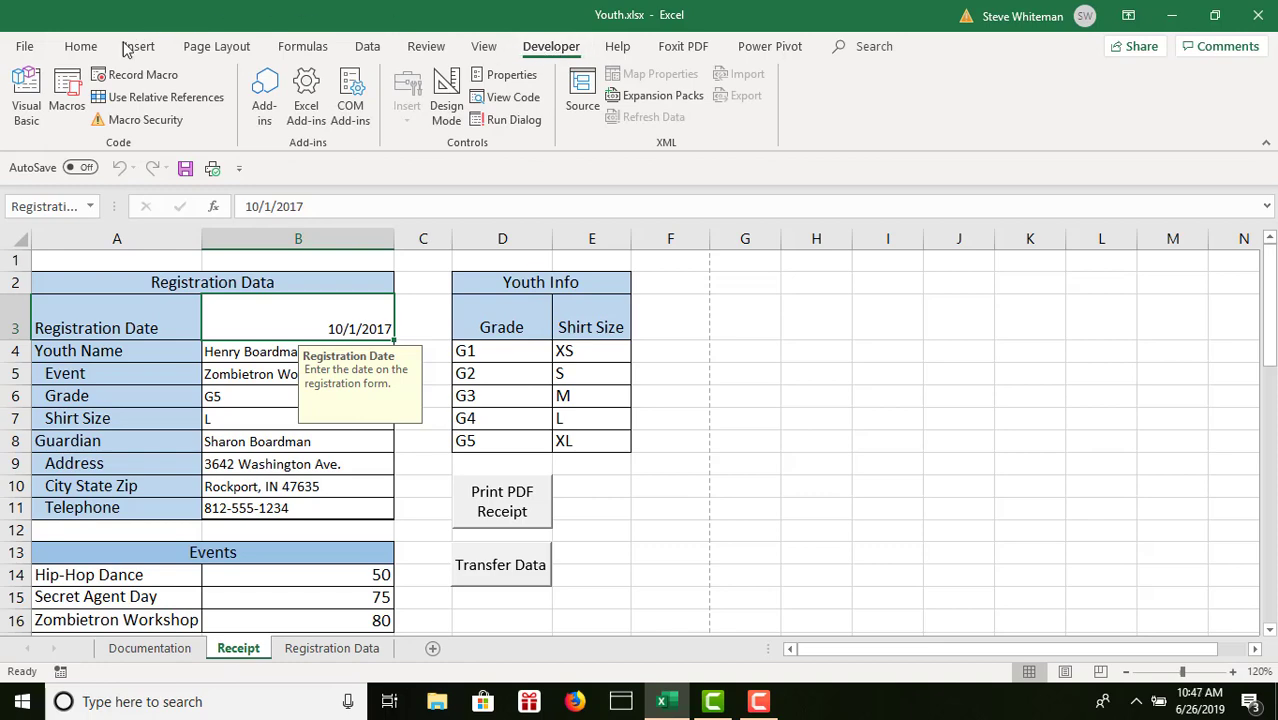
left_click(67, 87)
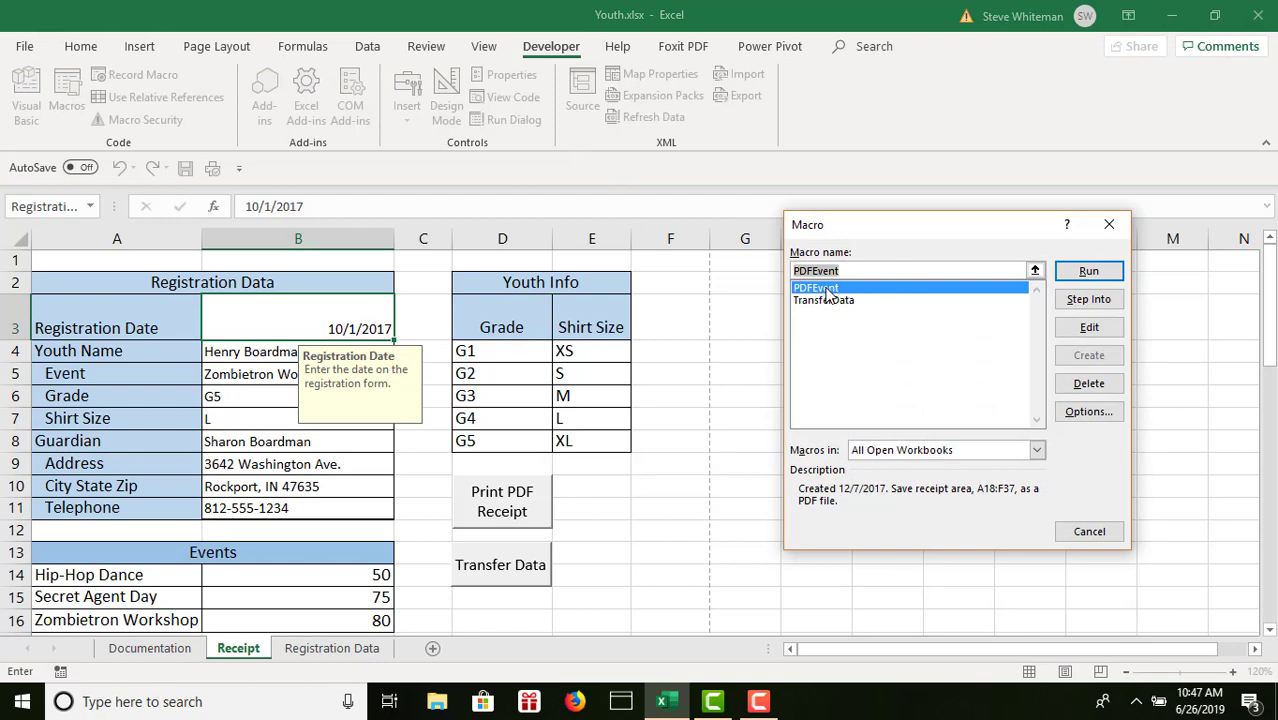
left_click(1090, 330)
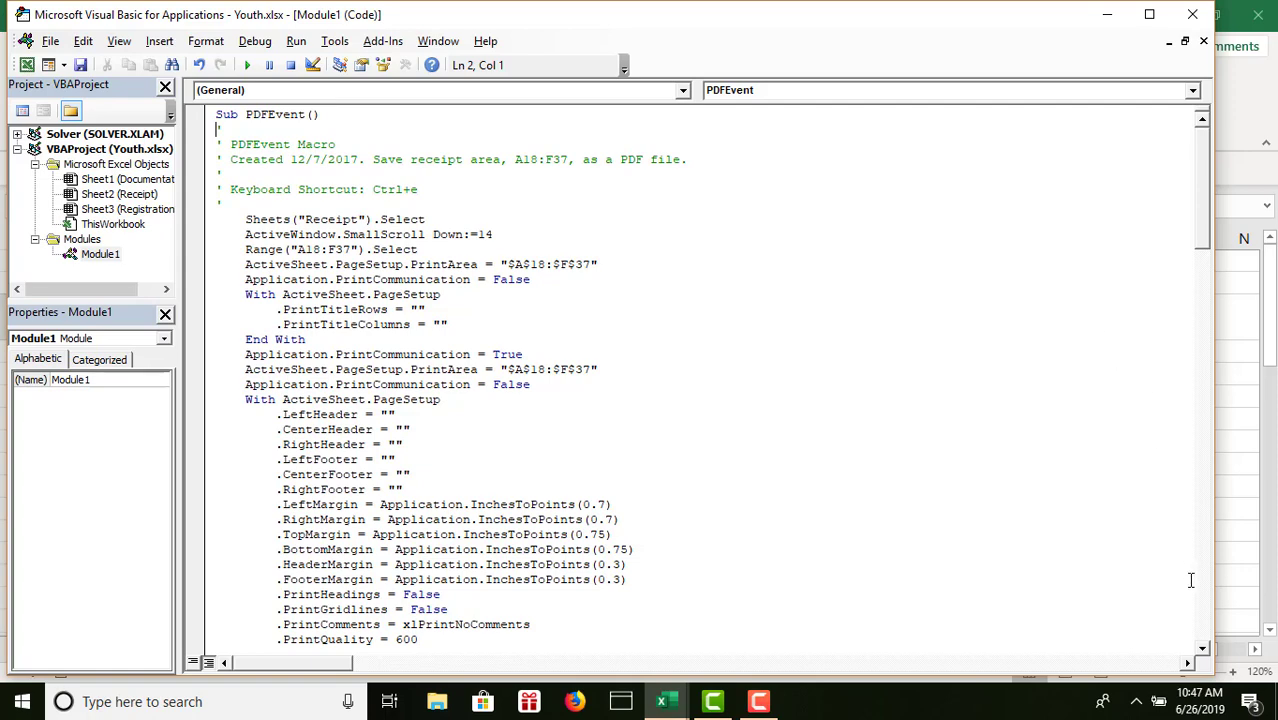
left_click(1205, 640)
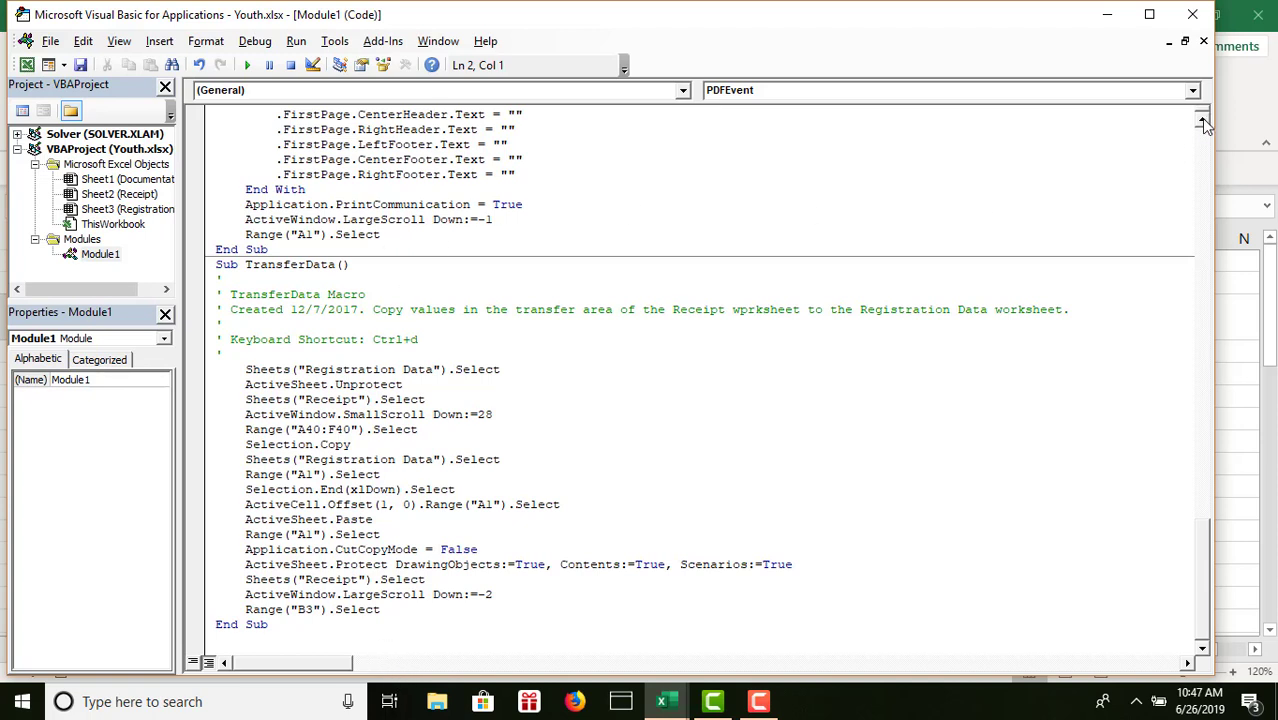
left_click_drag(1203, 119, 1203, 119)
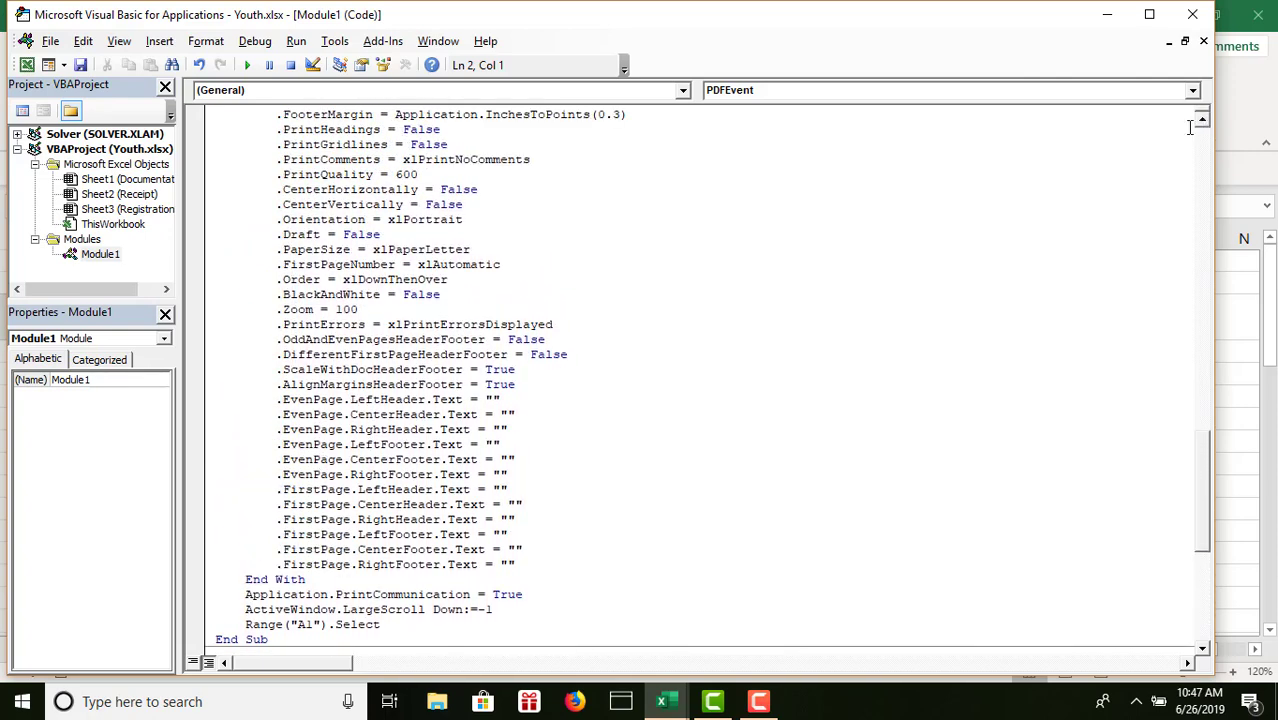
Step: Set the range selected by the last line of the PDFEvent macro to B3
left_click(385, 626)
left_click(299, 624)
key("Delete")
key("Delete")
type("B3")
Step: Save the edited workbook, continuing as a macro-free workbook, and close the Visual Basic editor
left_click(83, 66)
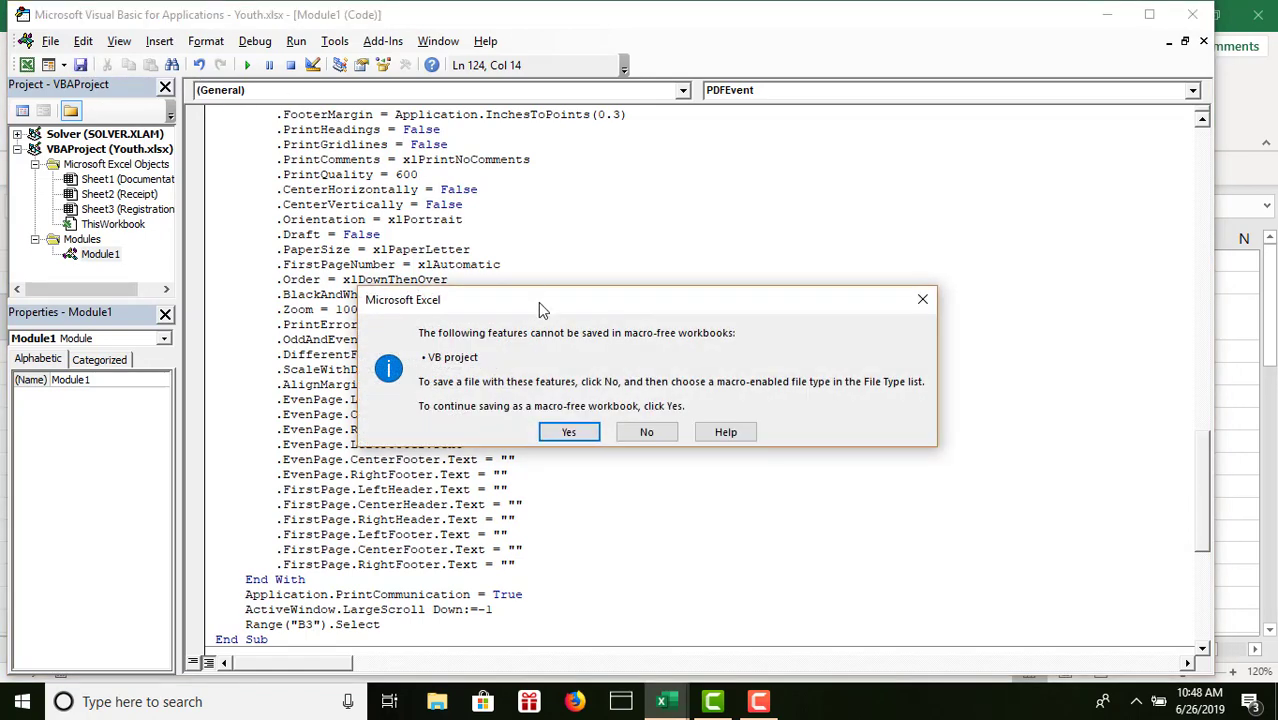
left_click(568, 432)
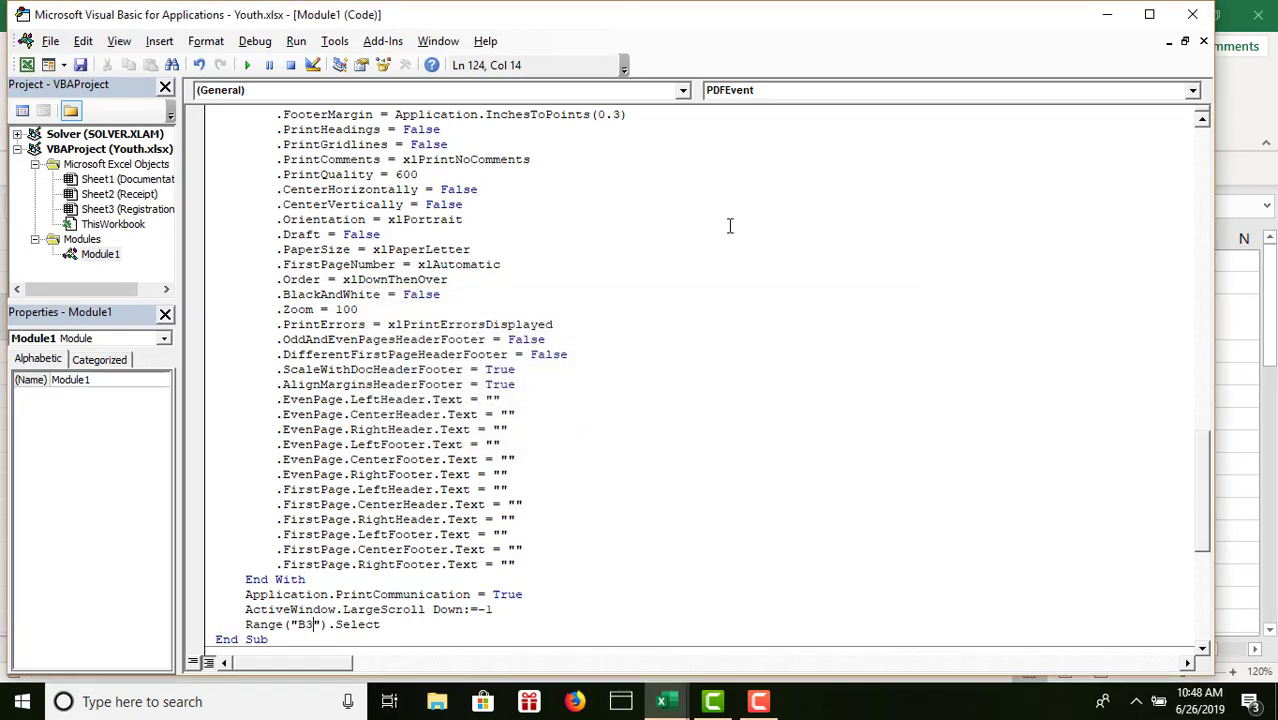
left_click(1199, 12)
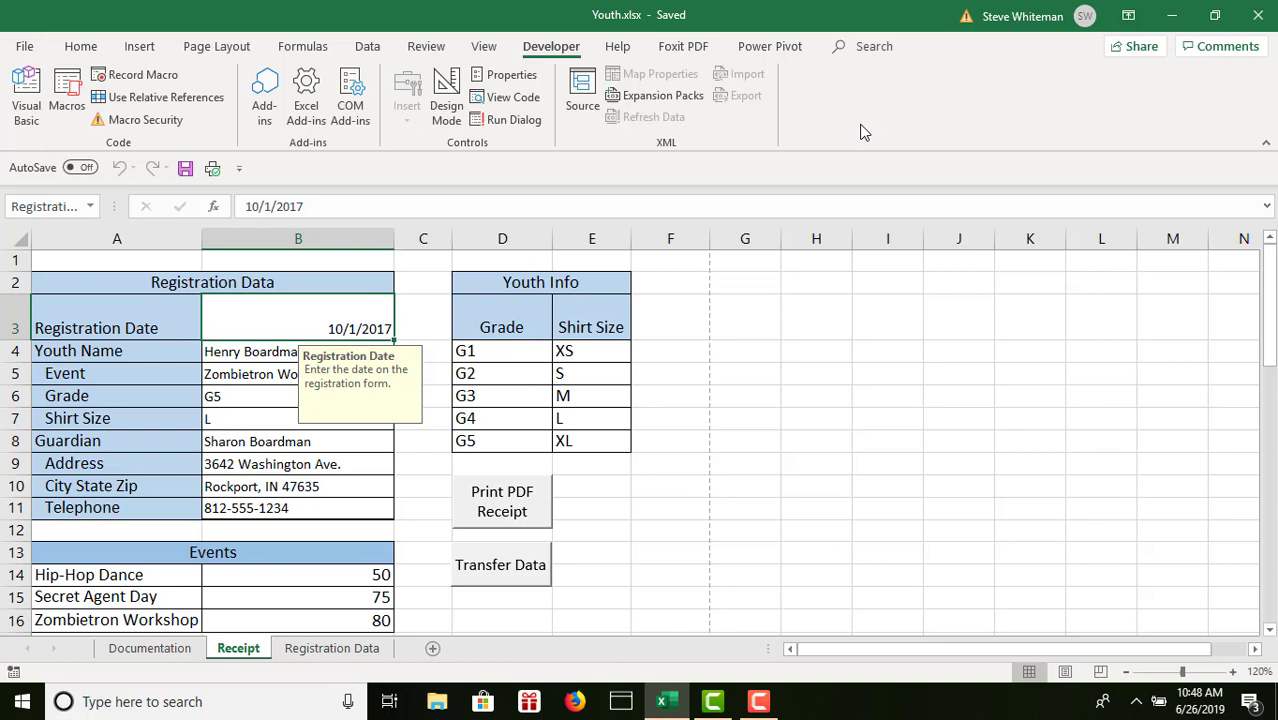
Step: Check the Developer entry among the main tabs in the ribbon customization options and close the options
left_click(28, 47)
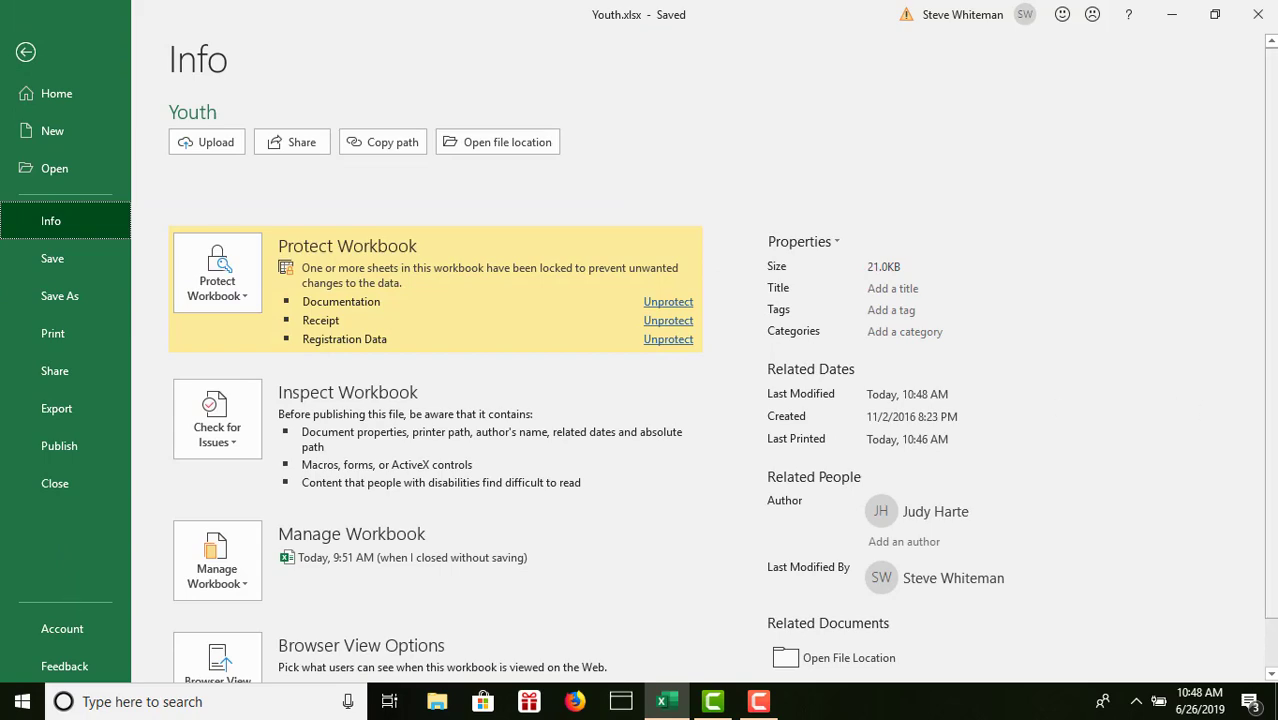
left_click(1271, 673)
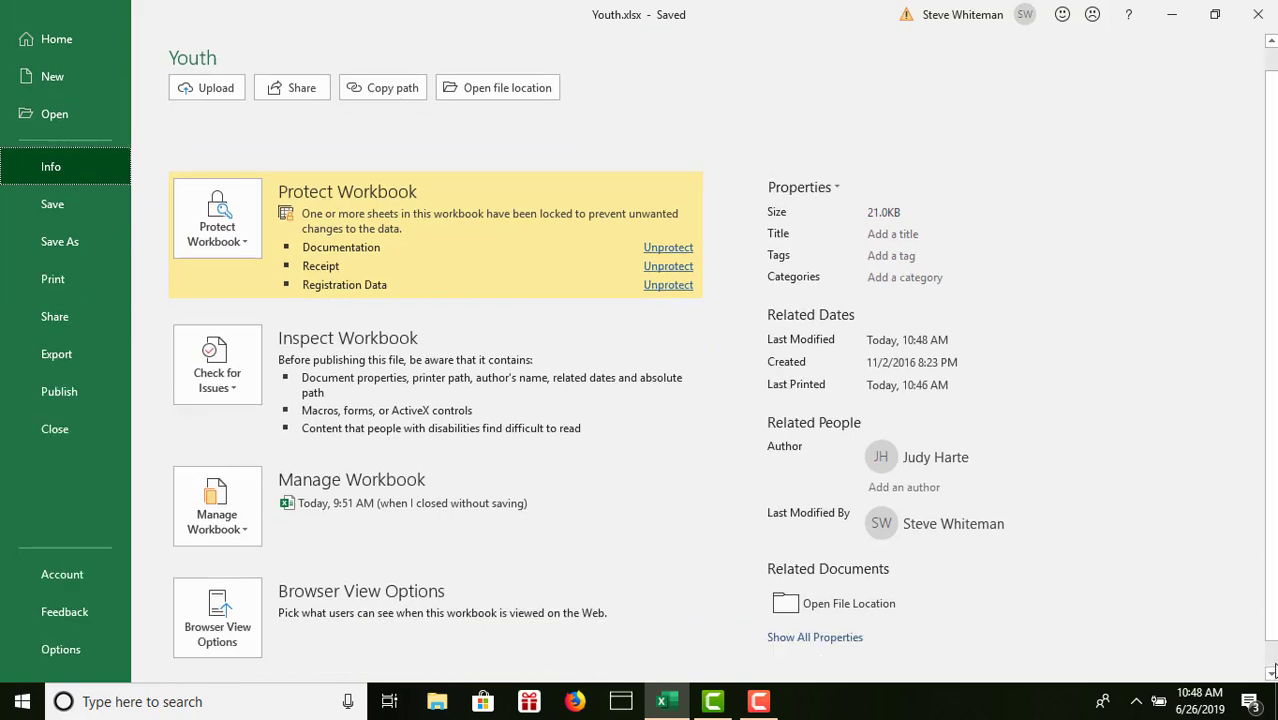
left_click(78, 645)
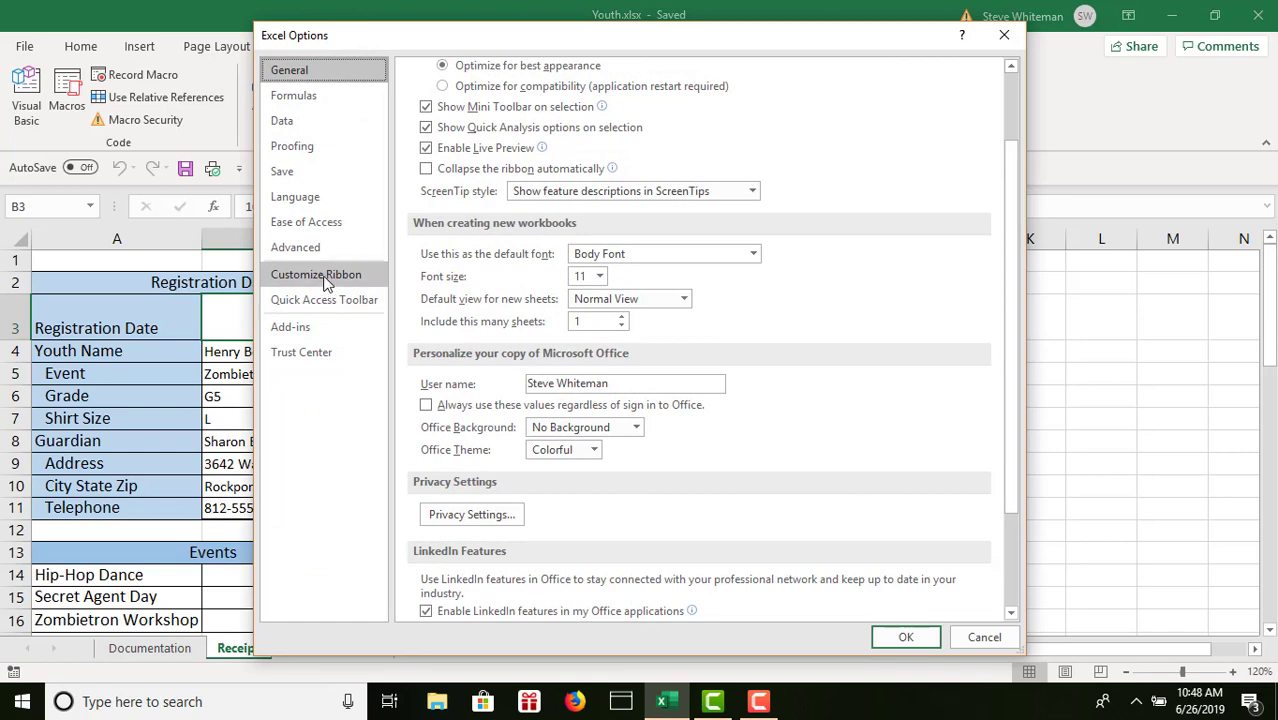
left_click(327, 276)
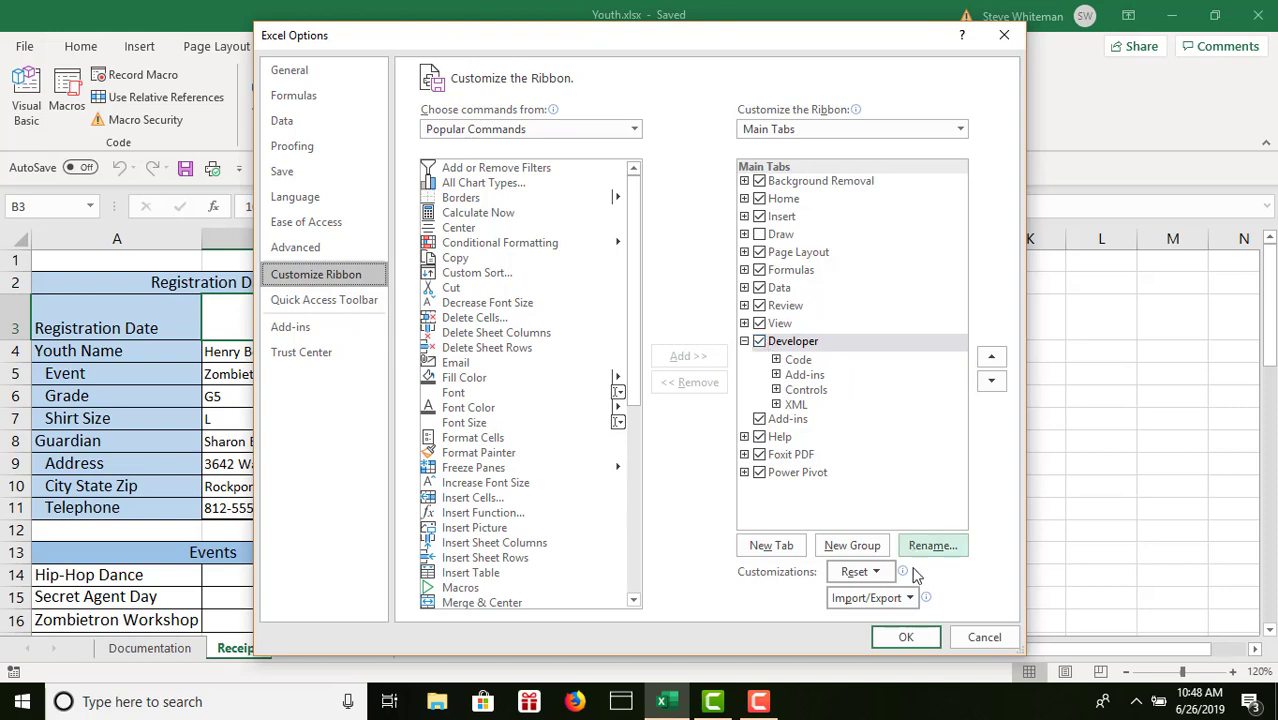
left_click(915, 638)
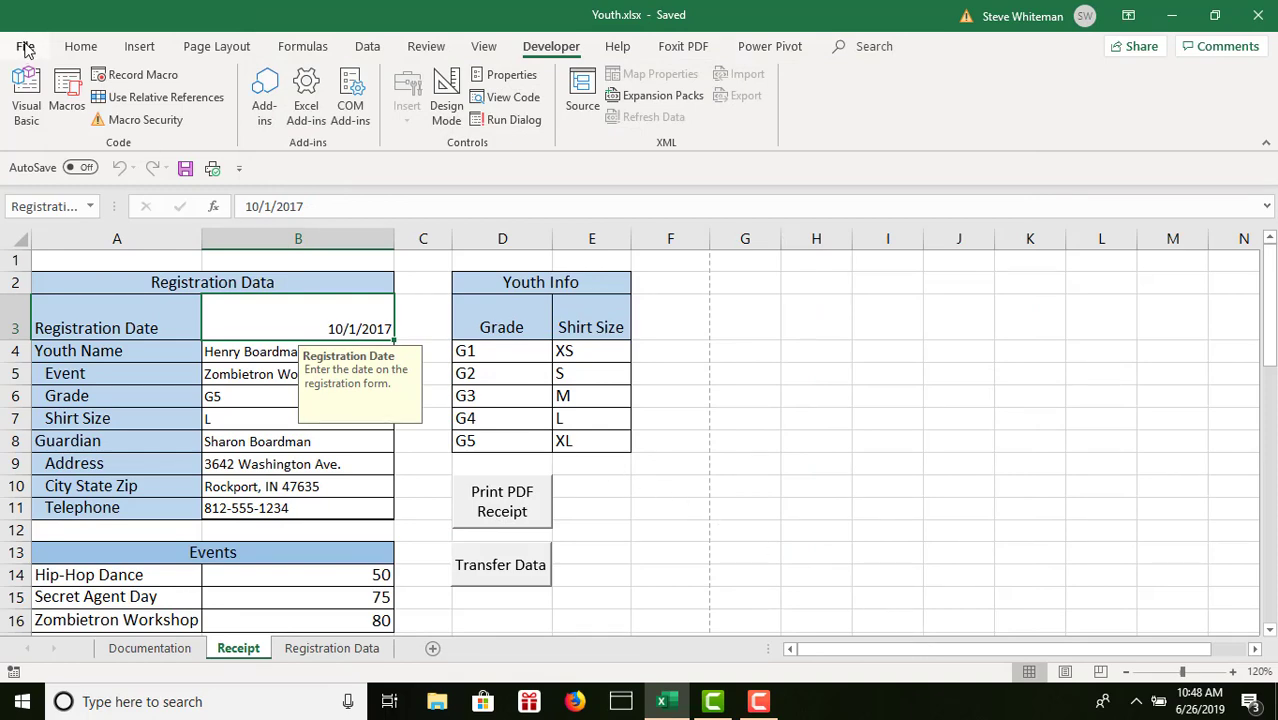
Step: Save the workbook to the Desktop as "Youth Events with Macros" in Excel Macro-Enabled Workbook (*.xlsm) format and close it
left_click(26, 50)
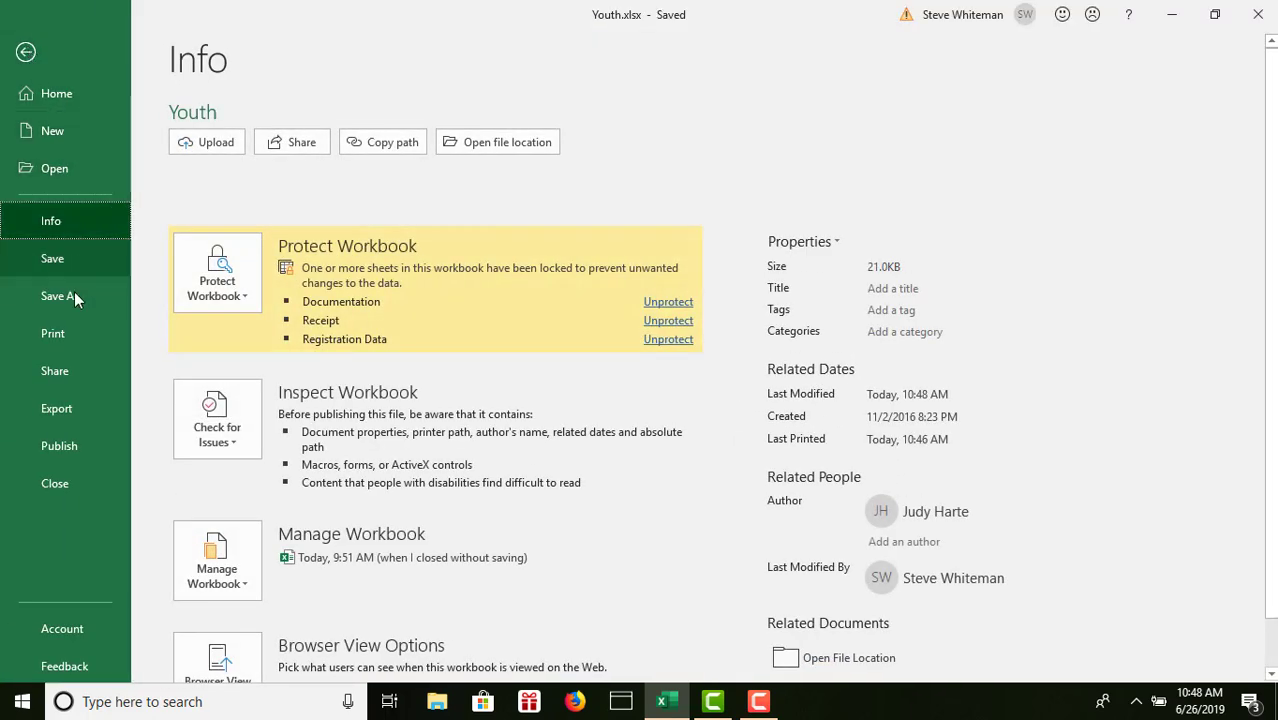
left_click(75, 297)
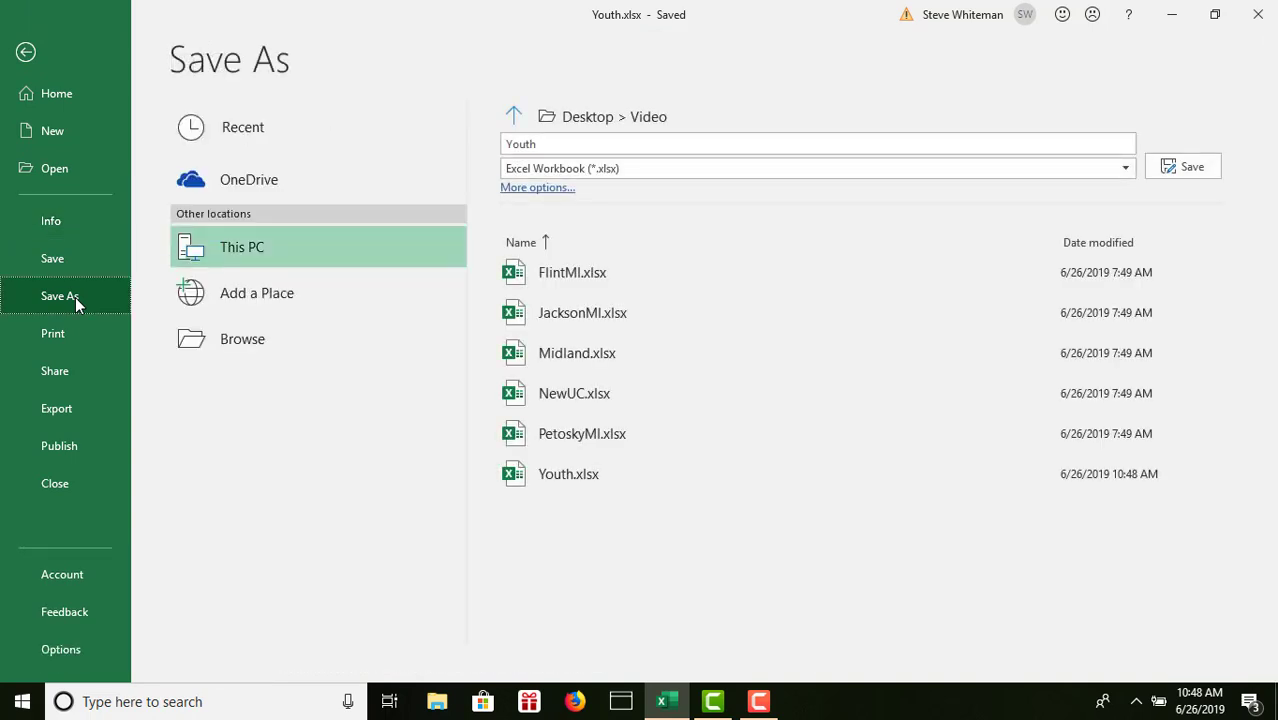
left_click(250, 352)
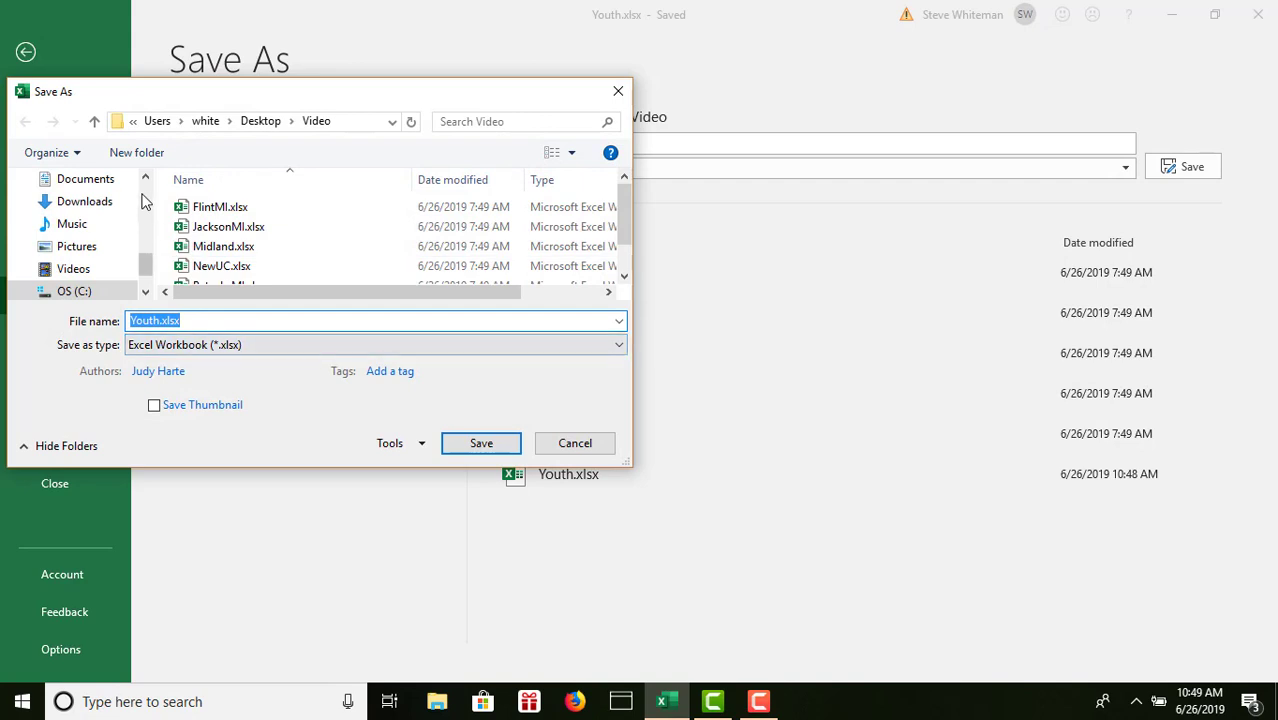
scroll(147, 198, "up", 3)
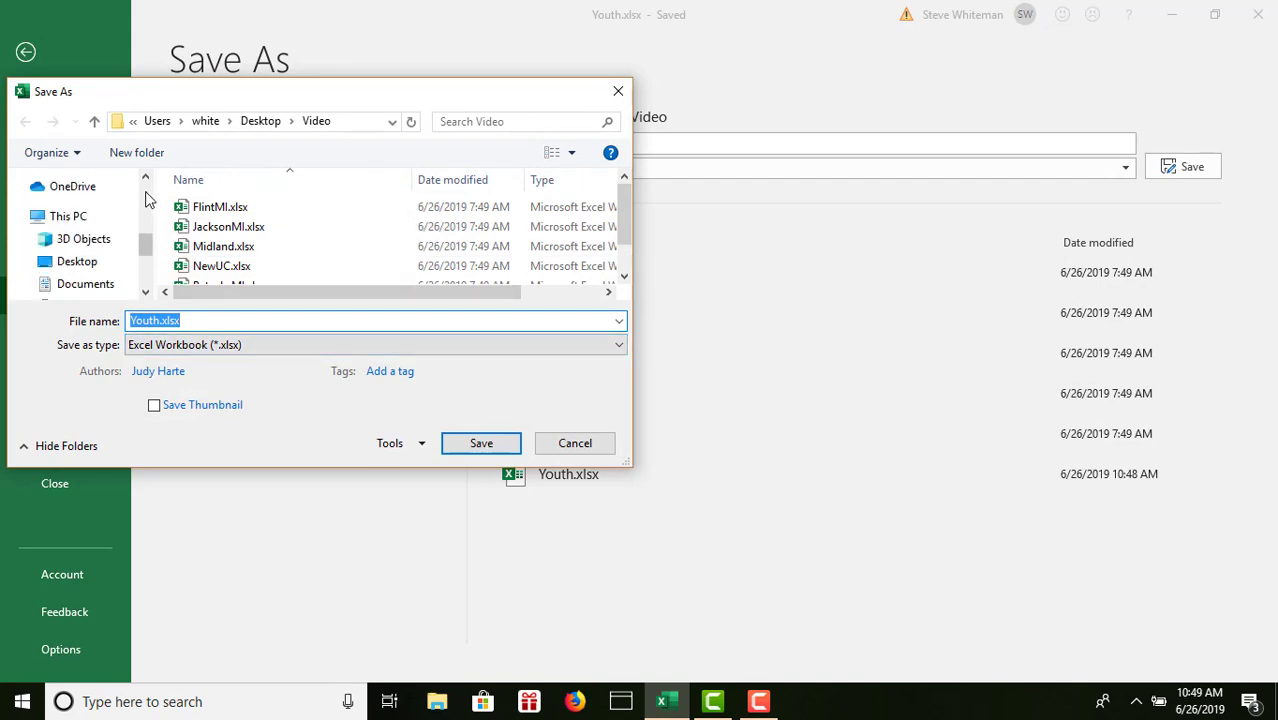
left_click(80, 262)
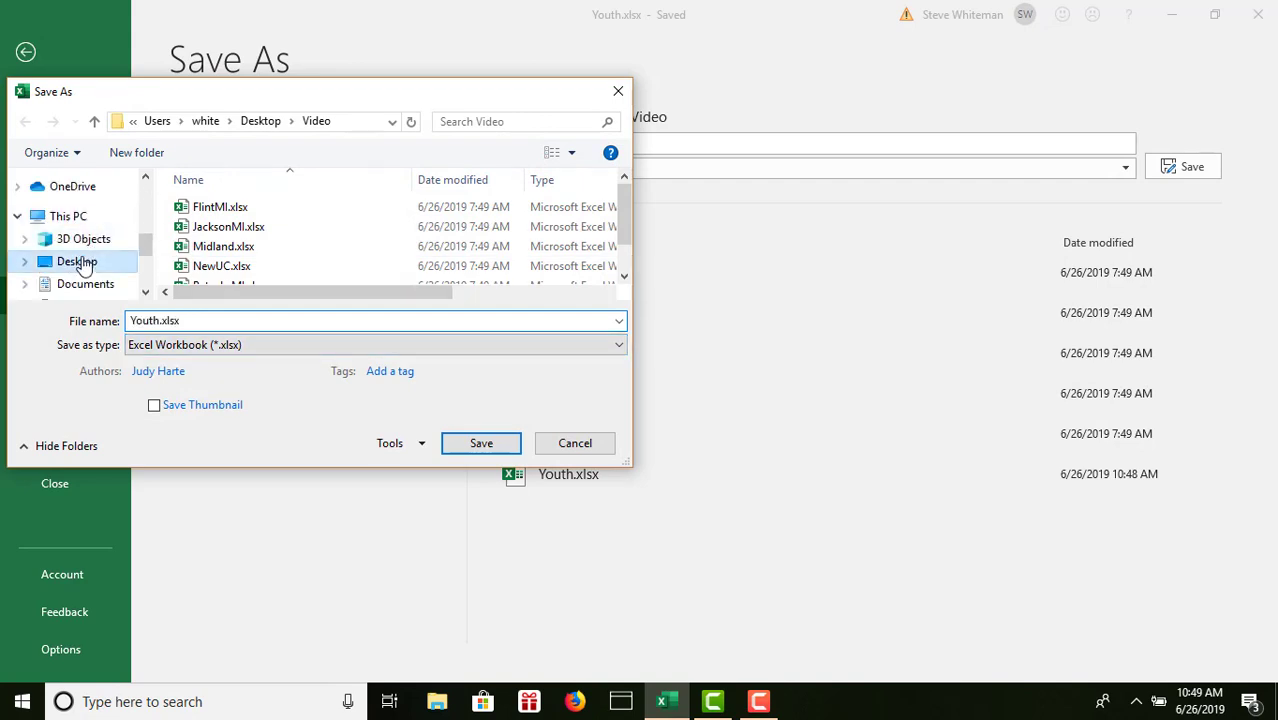
double_click(200, 321)
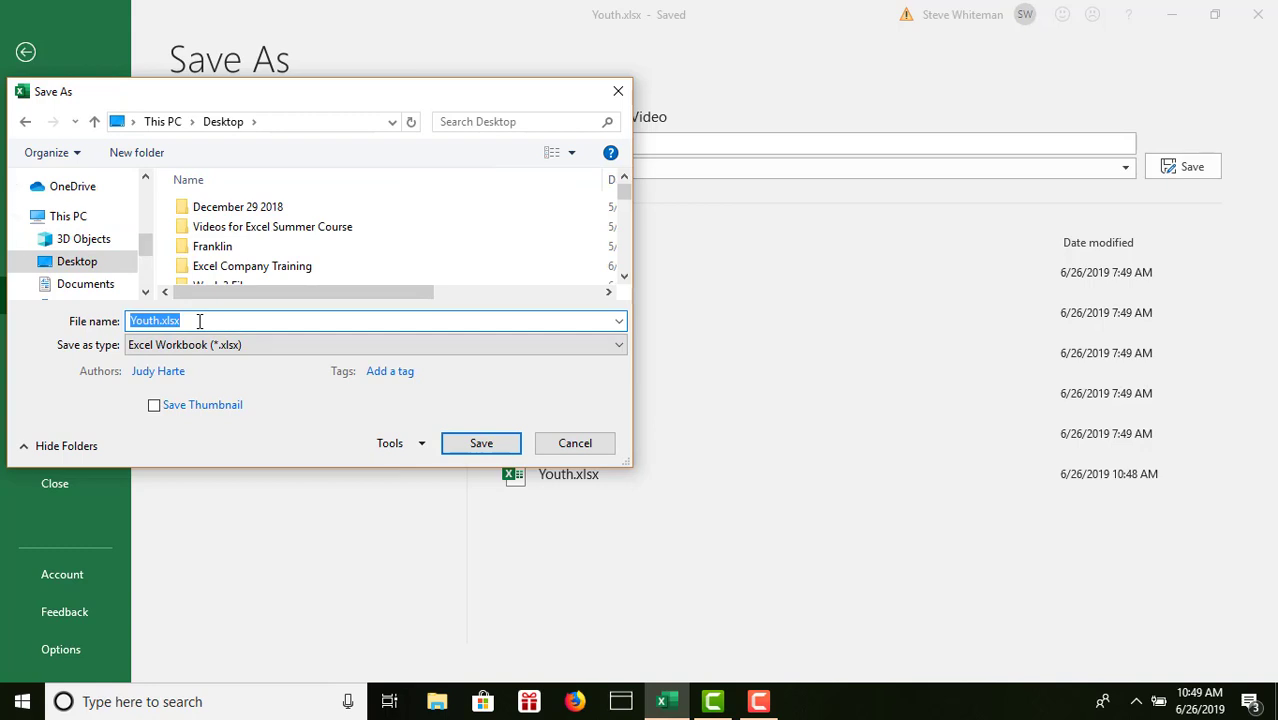
type("Youth Events with Macros")
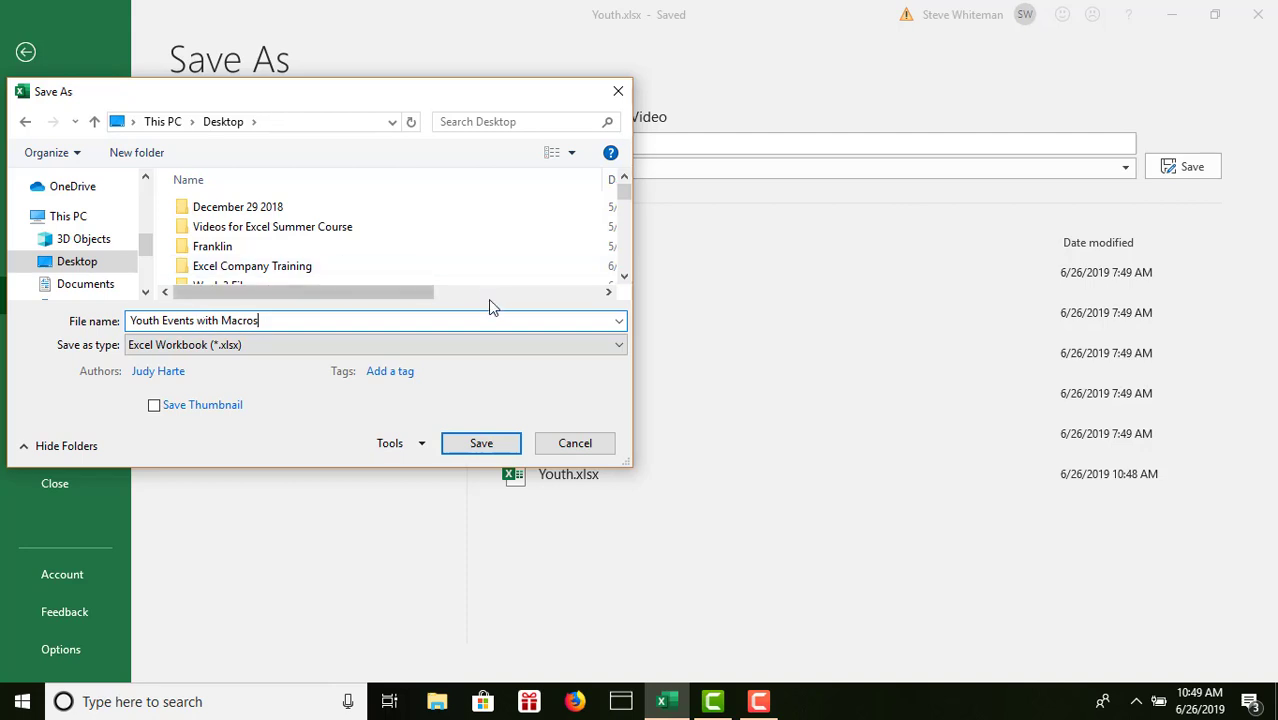
left_click(619, 350)
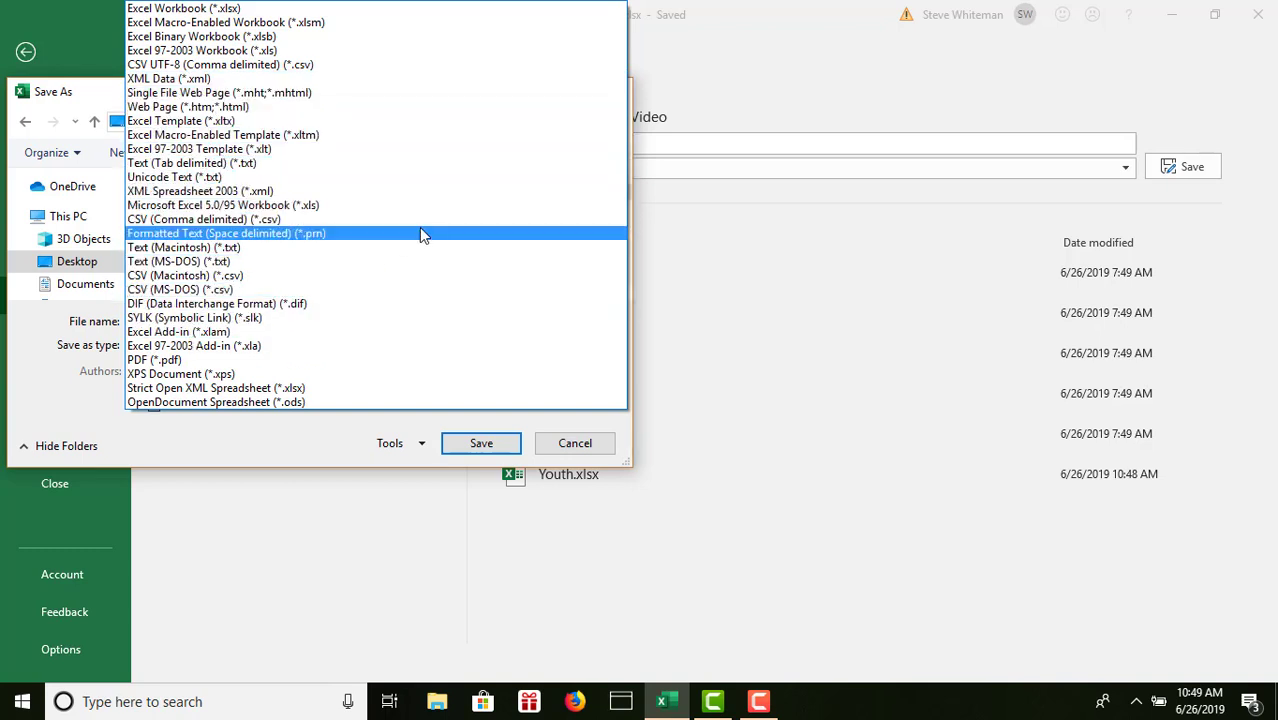
left_click(287, 23)
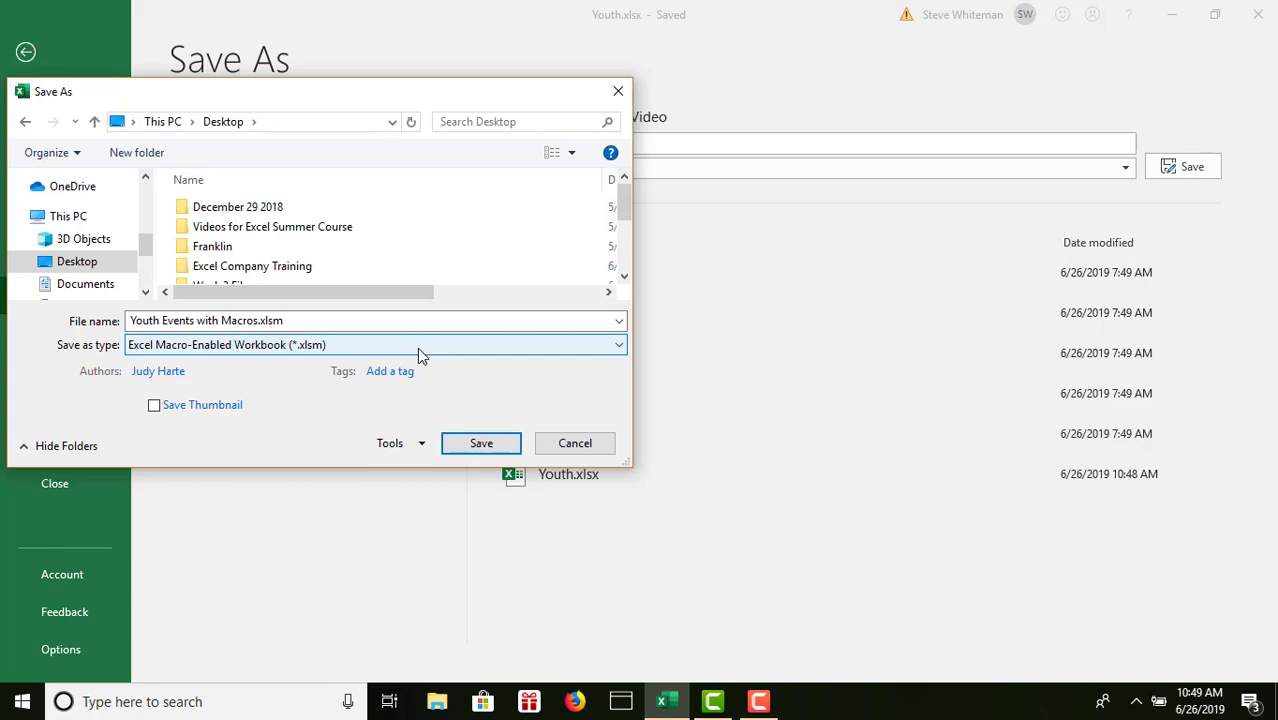
left_click(490, 450)
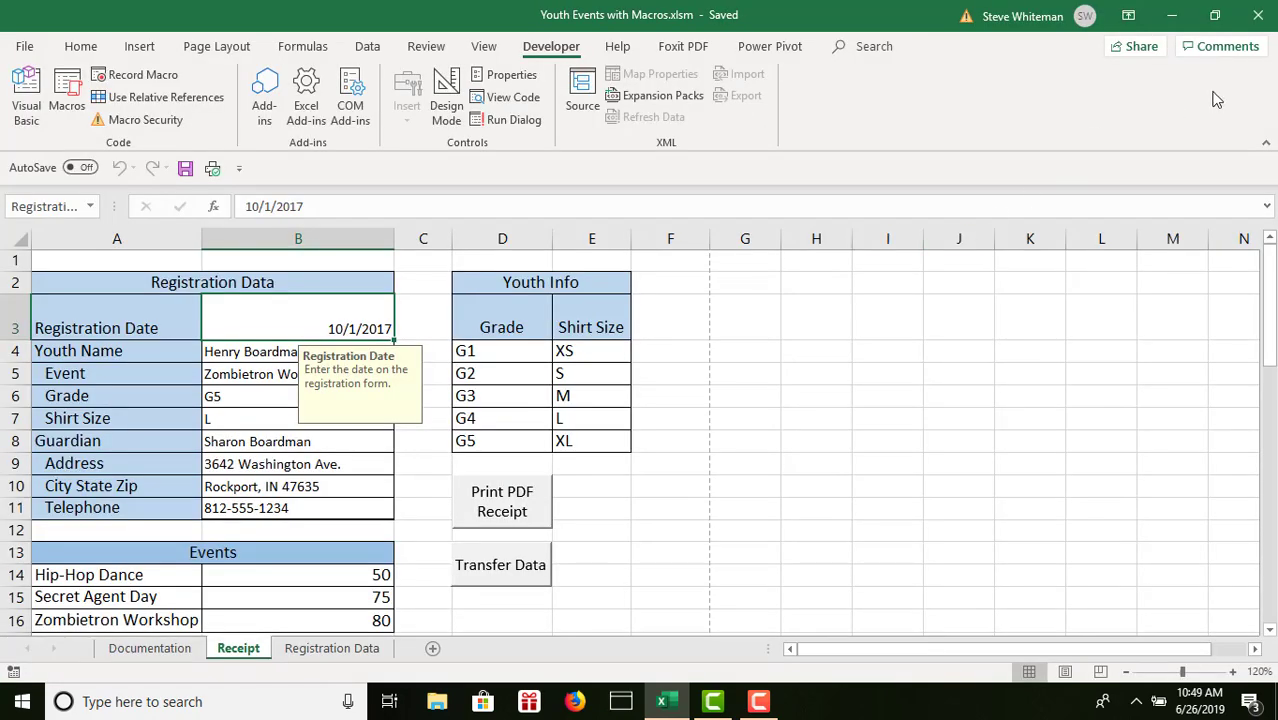
left_click(1257, 15)
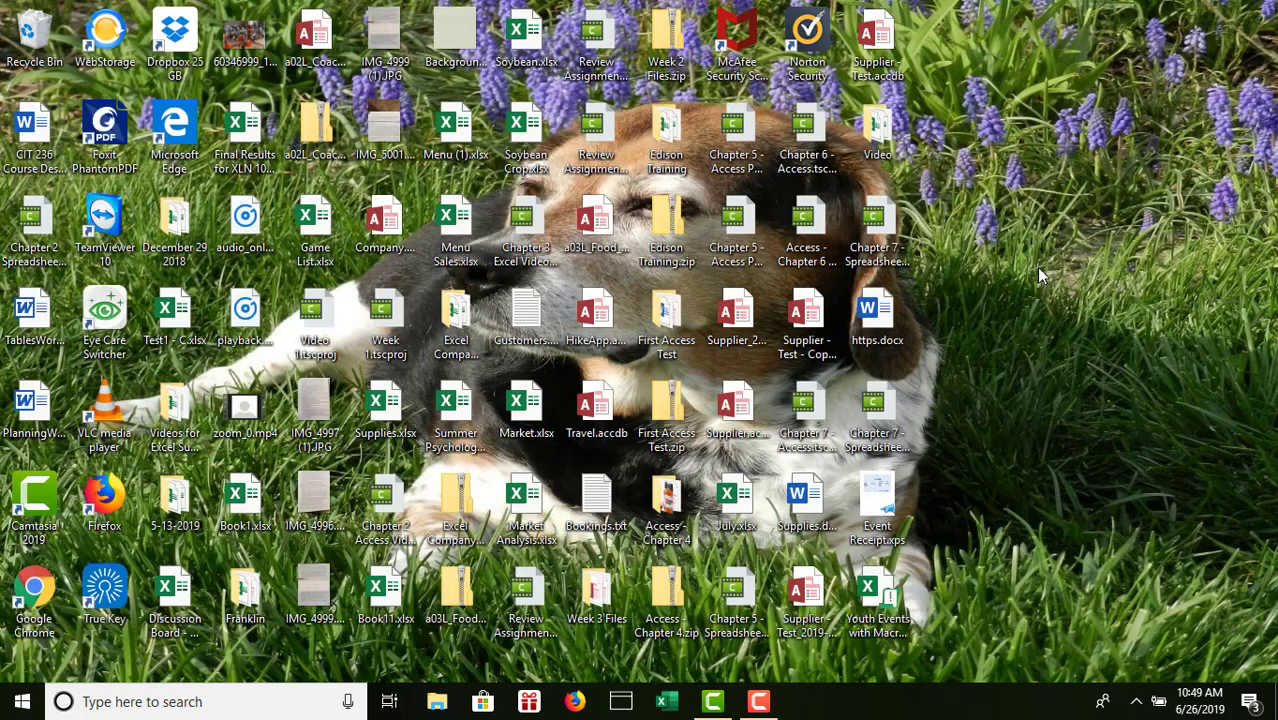